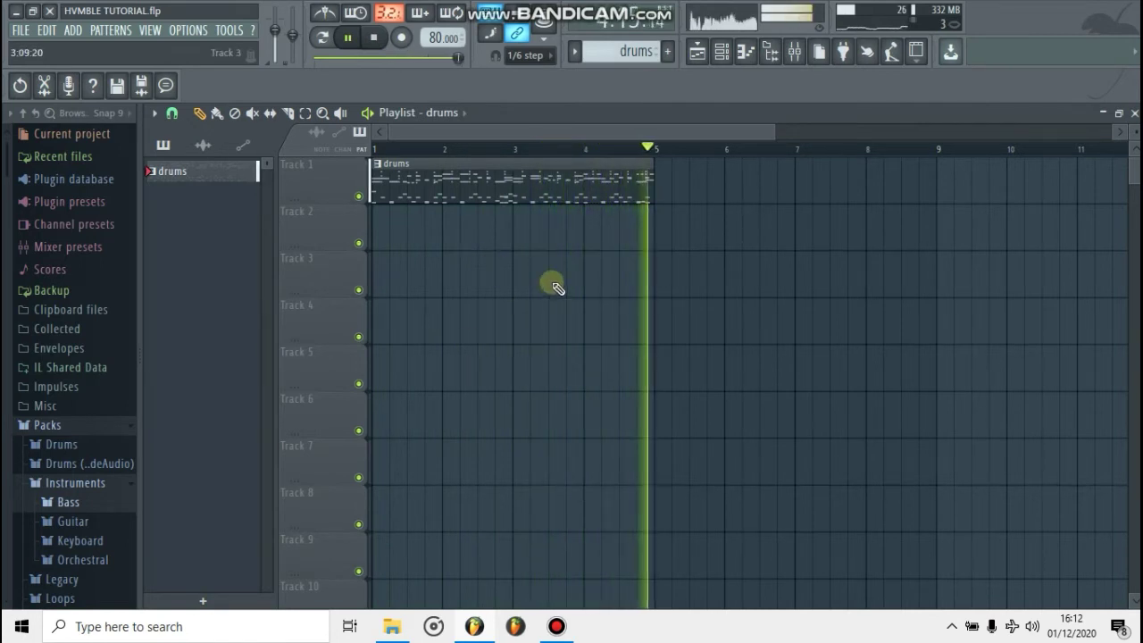
- Stop playback and open the drums clip on Track 1 in the piano roll
{"action": "key", "text": "space"}
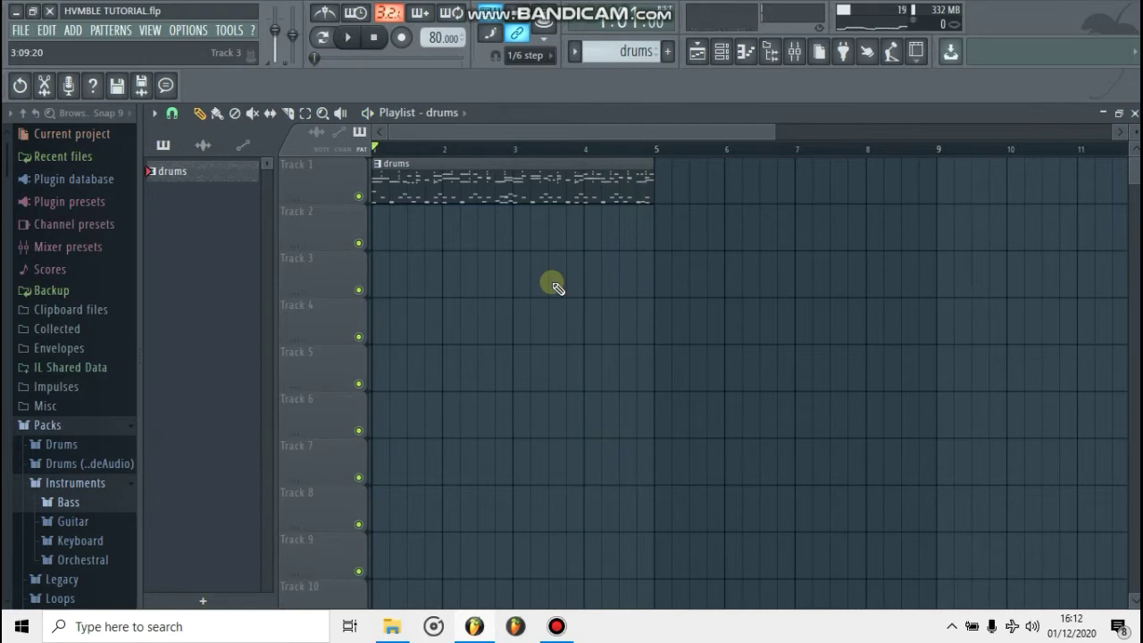
{"action": "scroll", "coordinate": [319, 233], "scroll_direction": "up", "scroll_amount": 3}
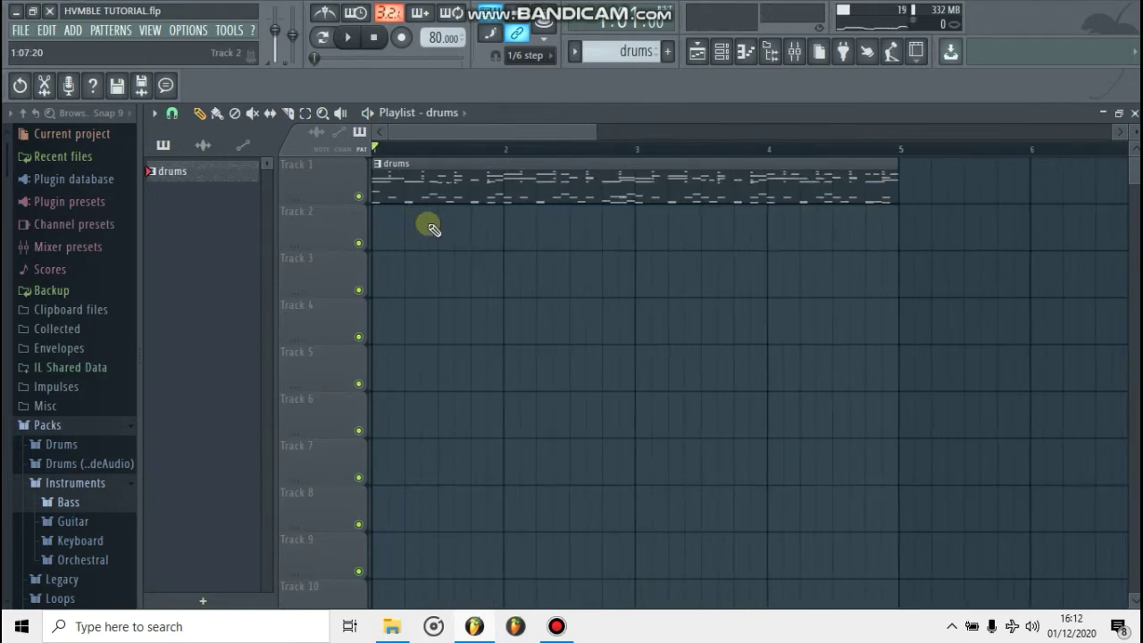
{"action": "double_click", "coordinate": [503, 187]}
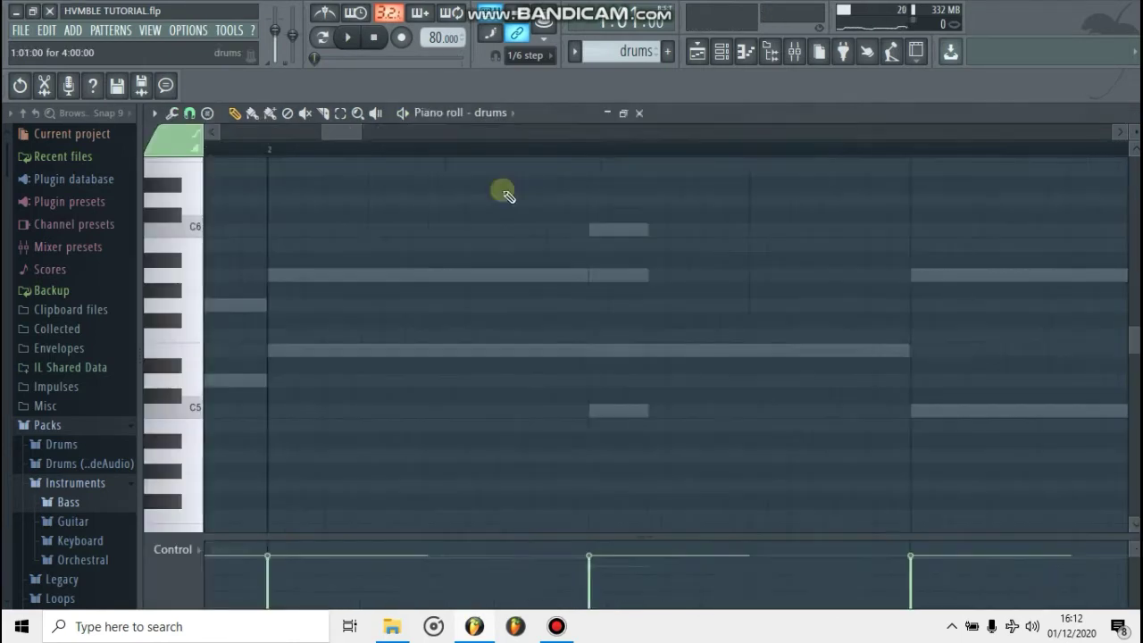
- Replace the Hat channel in the channel rack with the FL Keys instrument
{"action": "left_click", "coordinate": [744, 56]}
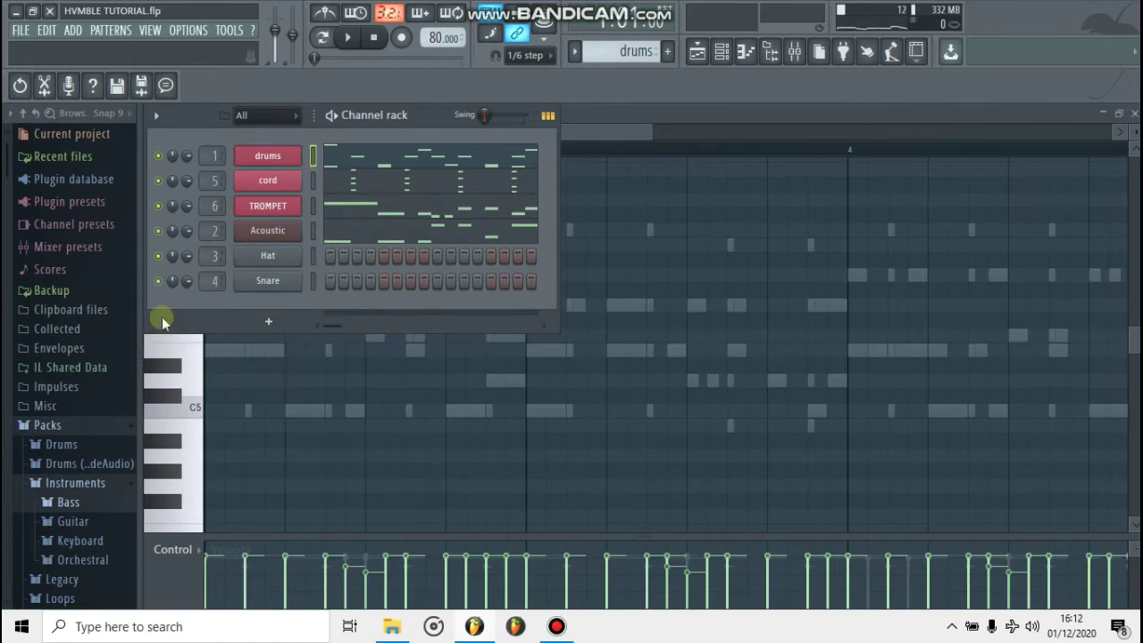
{"action": "left_click", "coordinate": [315, 181]}
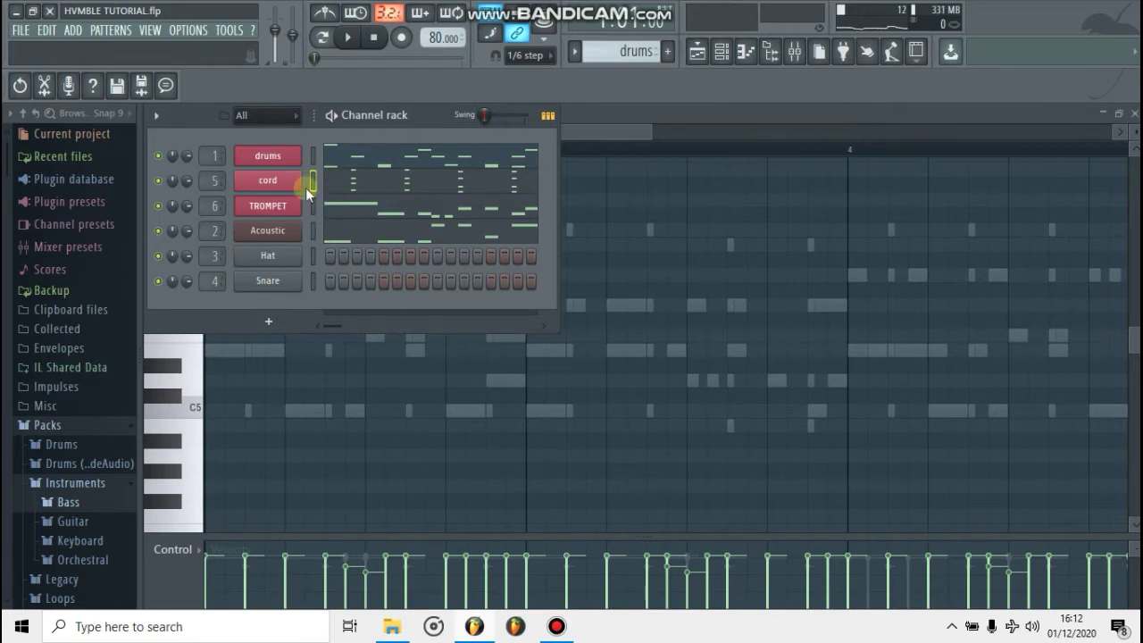
{"action": "right_click", "coordinate": [300, 256]}
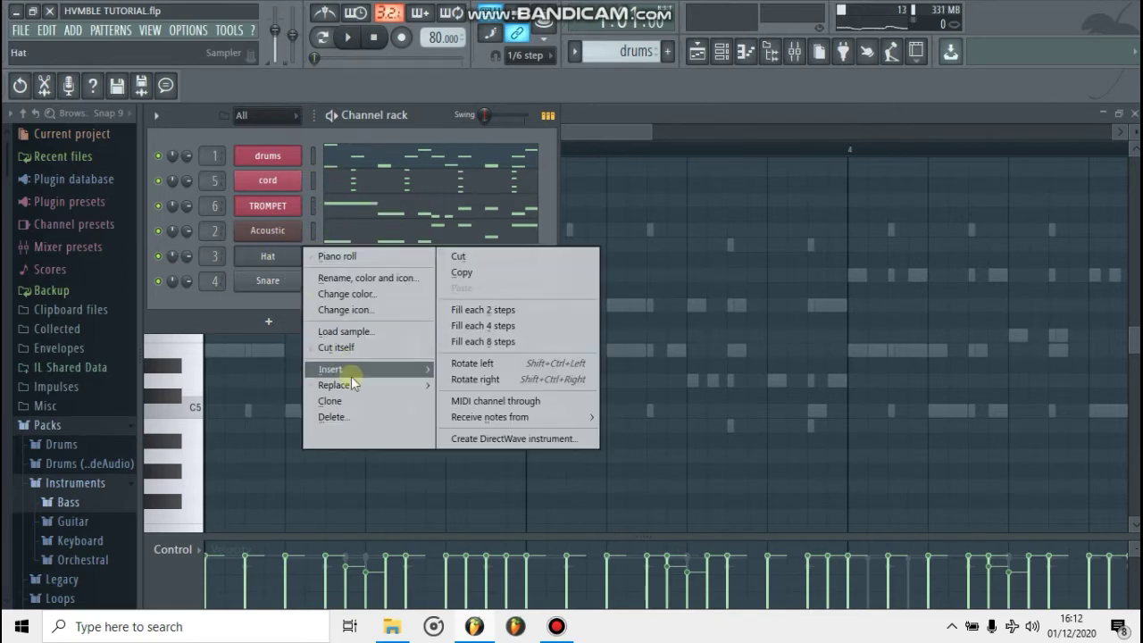
{"action": "mouse_move", "coordinate": [354, 392]}
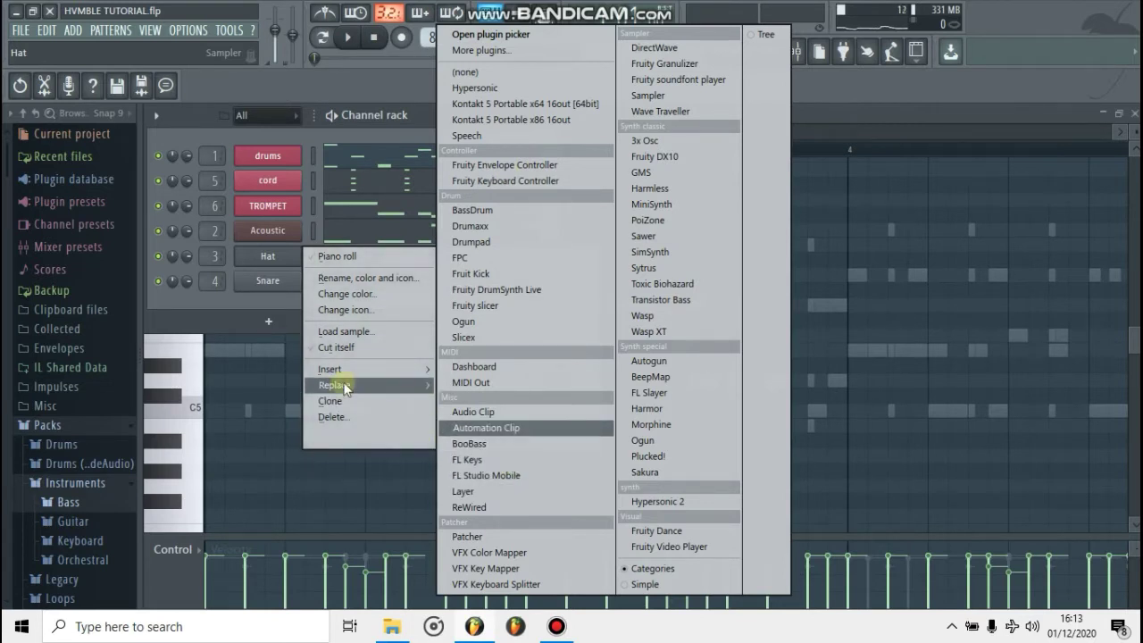
{"action": "left_click", "coordinate": [266, 262]}
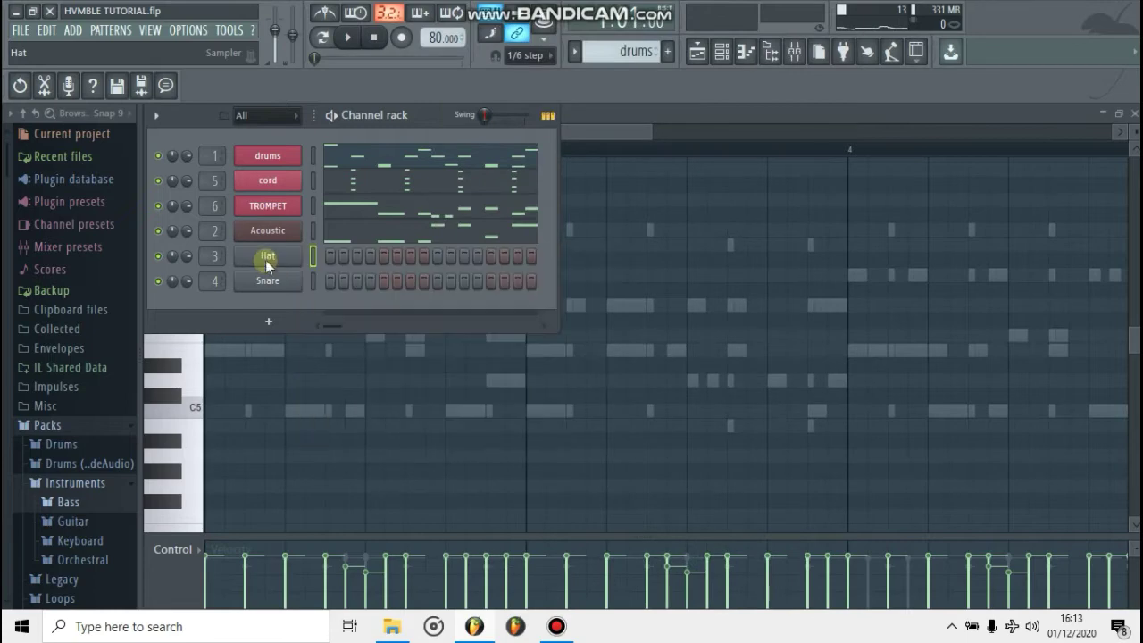
{"action": "right_click", "coordinate": [266, 262]}
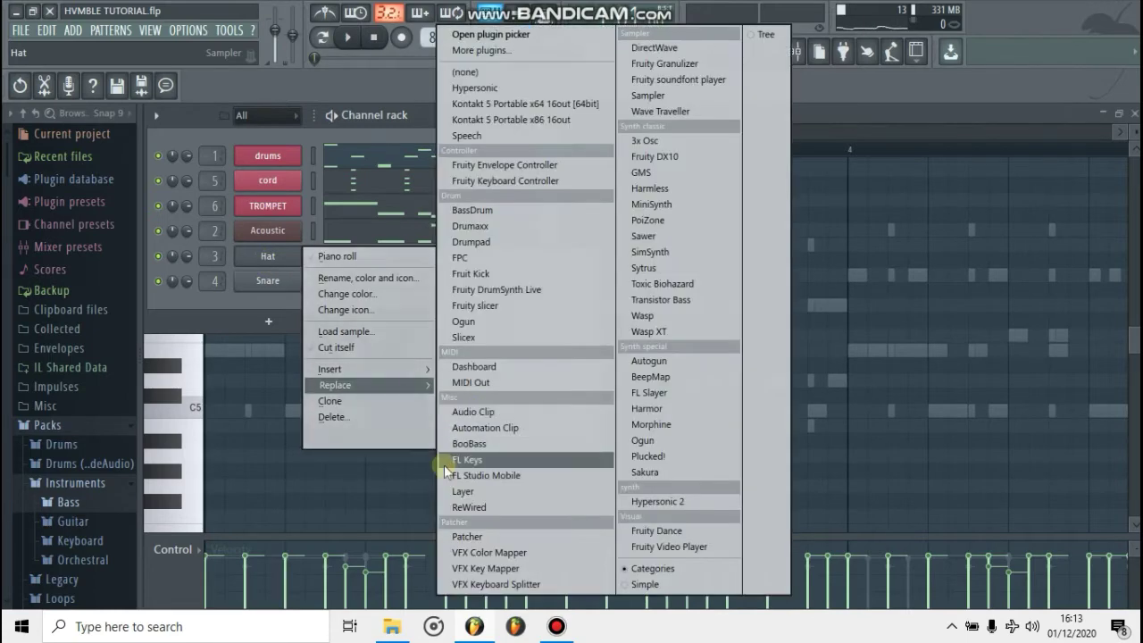
{"action": "left_click", "coordinate": [517, 462]}
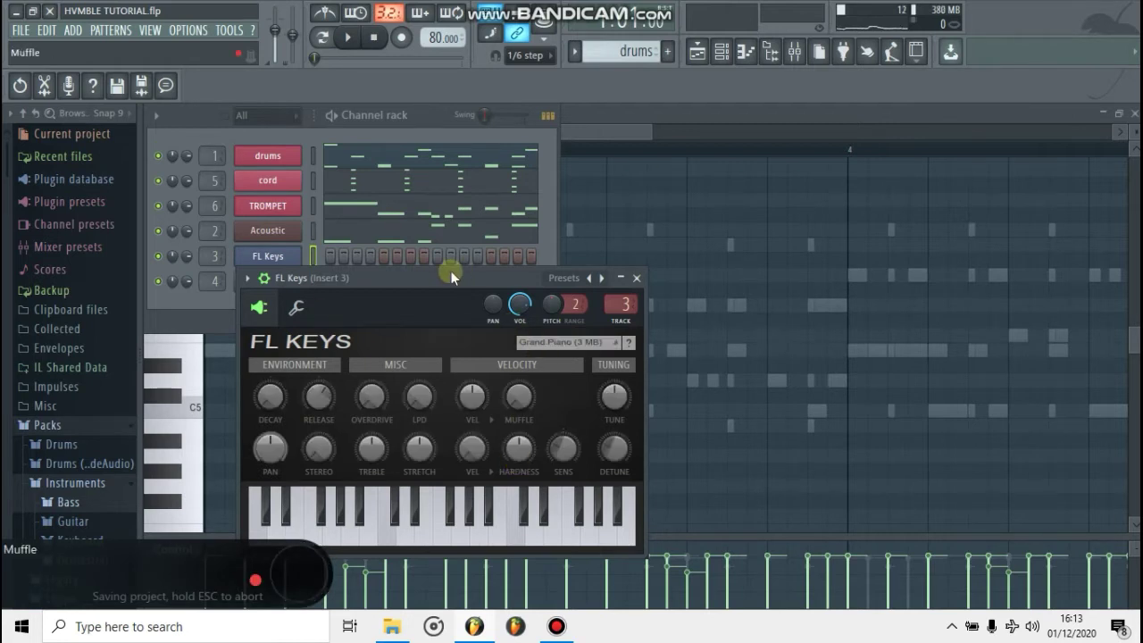
- Reset the Release setting of FL Keys to its default and close the plugin window
{"action": "right_click", "coordinate": [317, 406]}
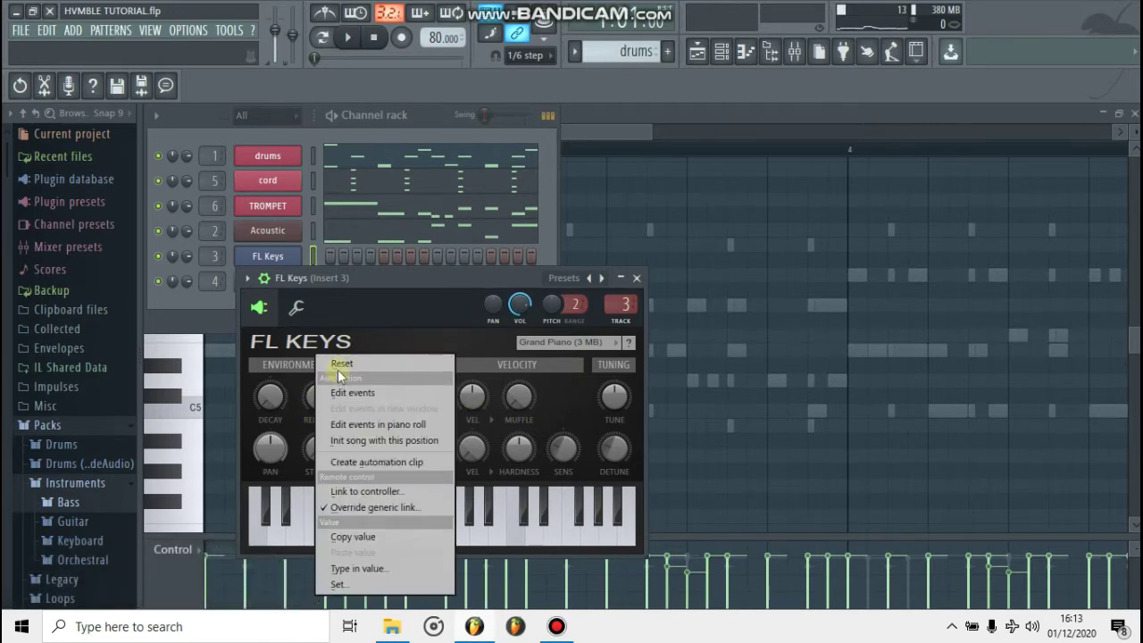
{"action": "left_click", "coordinate": [336, 365]}
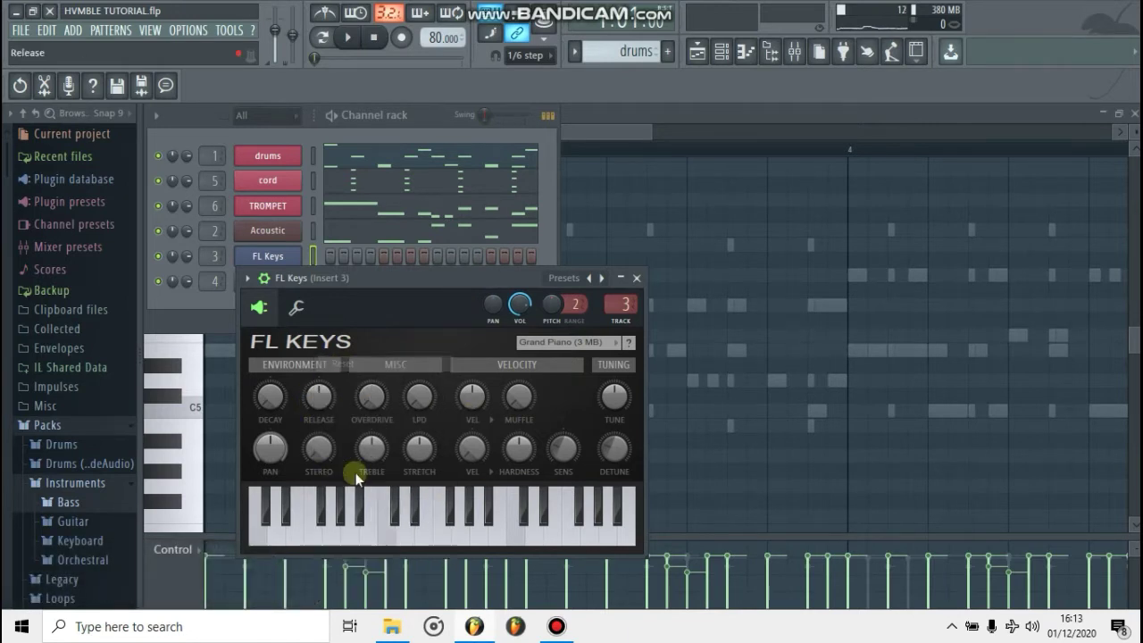
{"action": "left_click", "coordinate": [637, 278]}
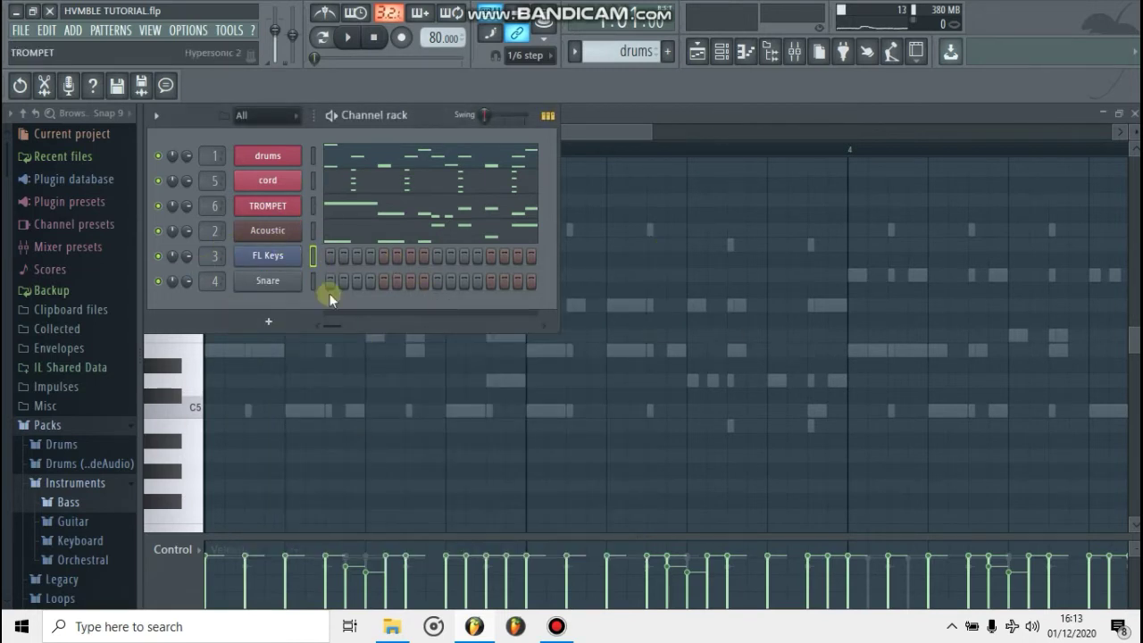
- Copy all notes of the cord channel into the FL Keys channel
{"action": "left_click", "coordinate": [313, 181]}
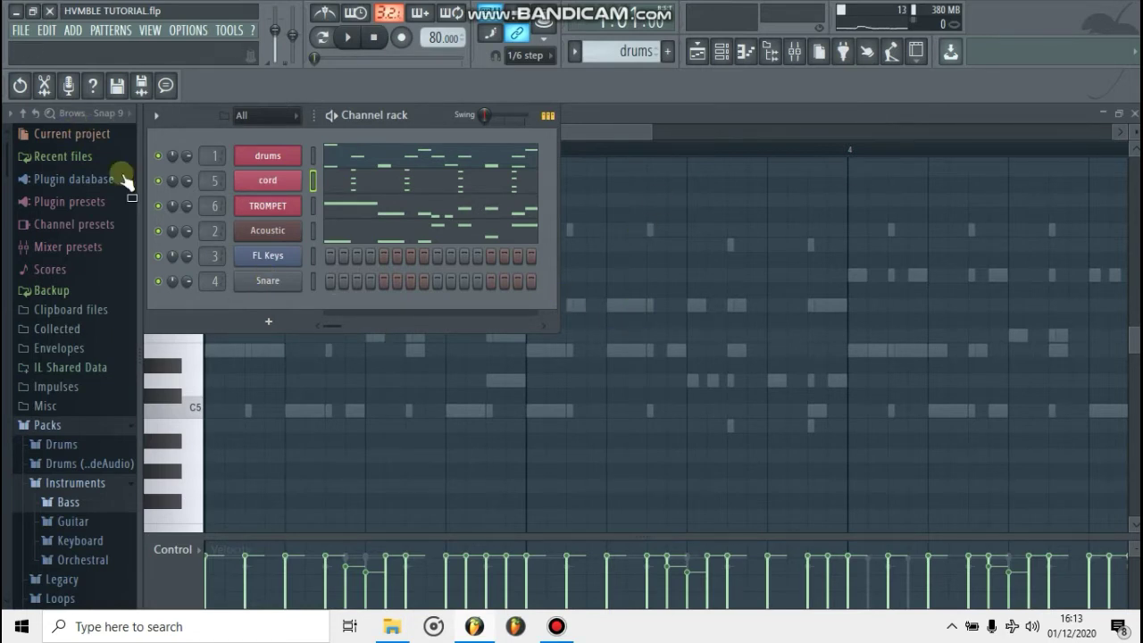
{"action": "double_click", "coordinate": [315, 177]}
{"action": "left_click", "coordinate": [314, 178]}
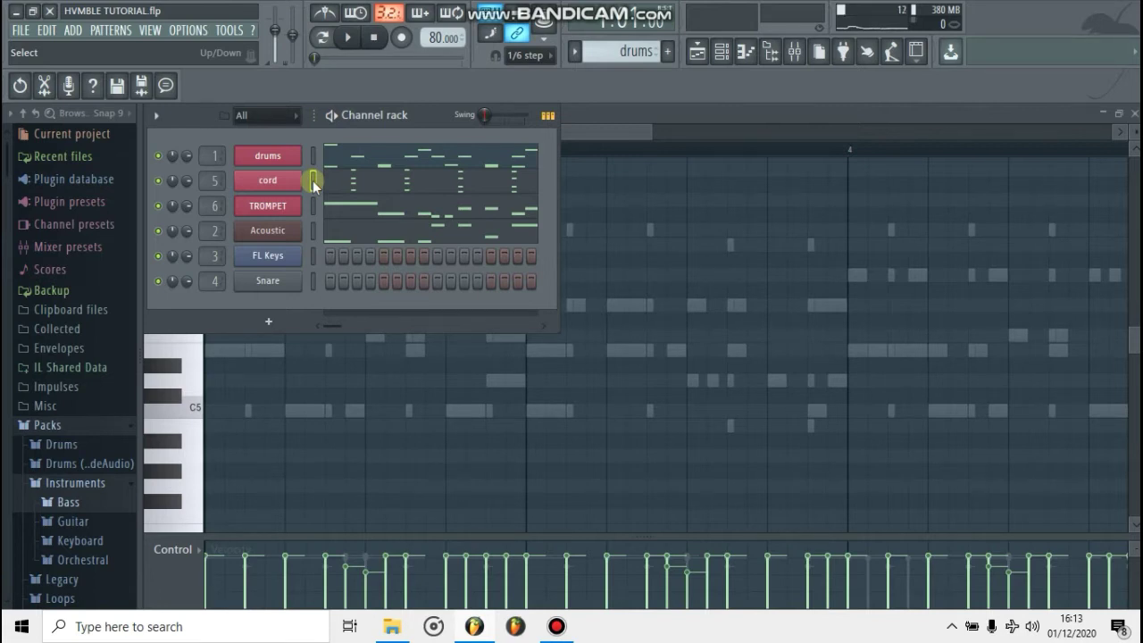
{"action": "left_click", "coordinate": [316, 254]}
{"action": "key", "text": "ctrl+v"}
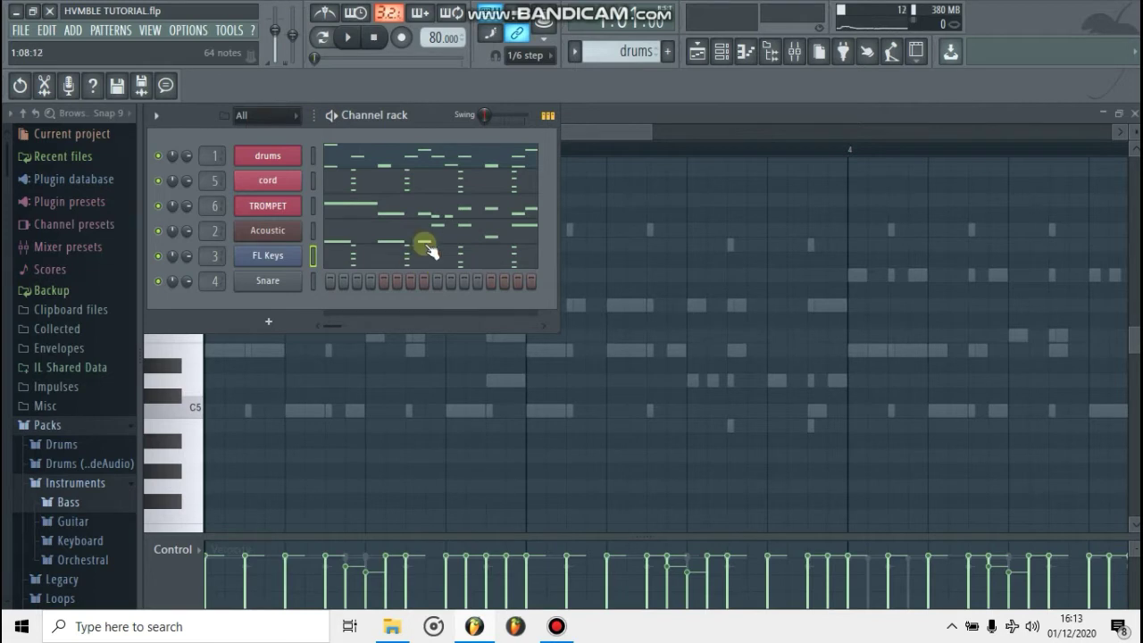
- Delete the lowest note of every FL Keys chord, in the B4 and C5 rows
{"action": "left_click", "coordinate": [406, 266]}
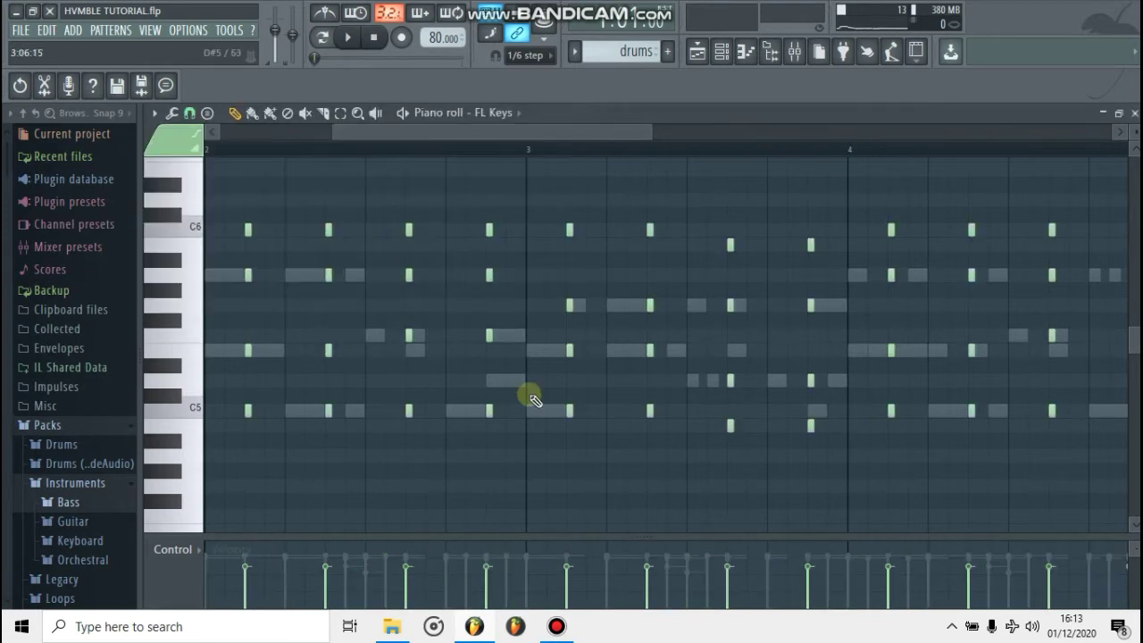
{"action": "scroll", "coordinate": [524, 390], "scroll_direction": "down", "scroll_amount": 3}
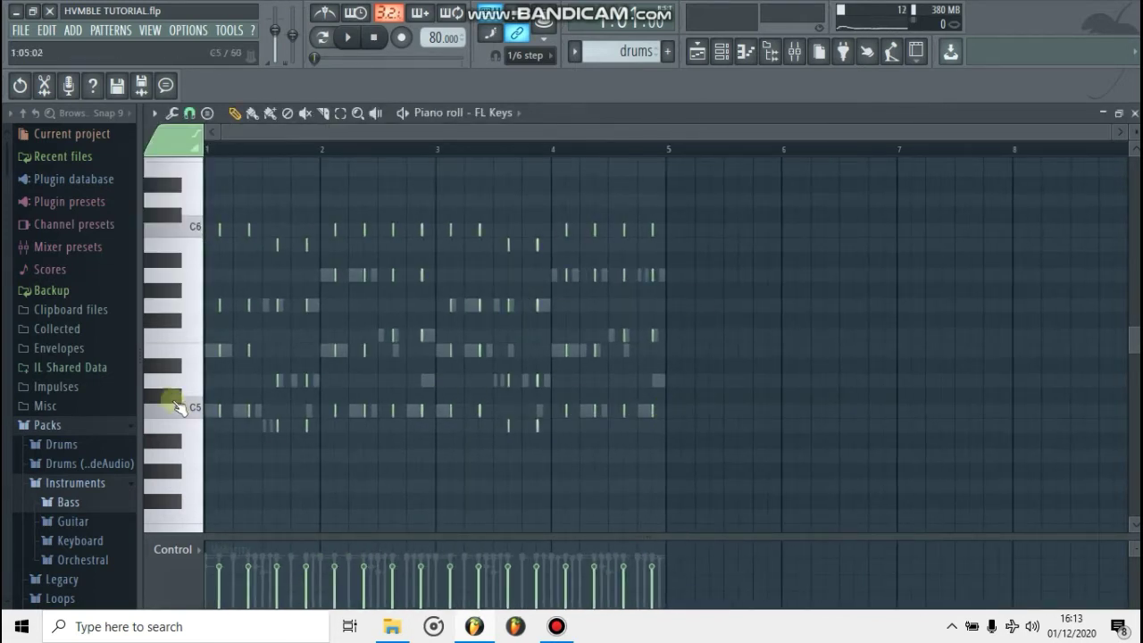
{"action": "left_click_drag", "start_coordinate": [172, 401], "coordinate": [172, 460]}
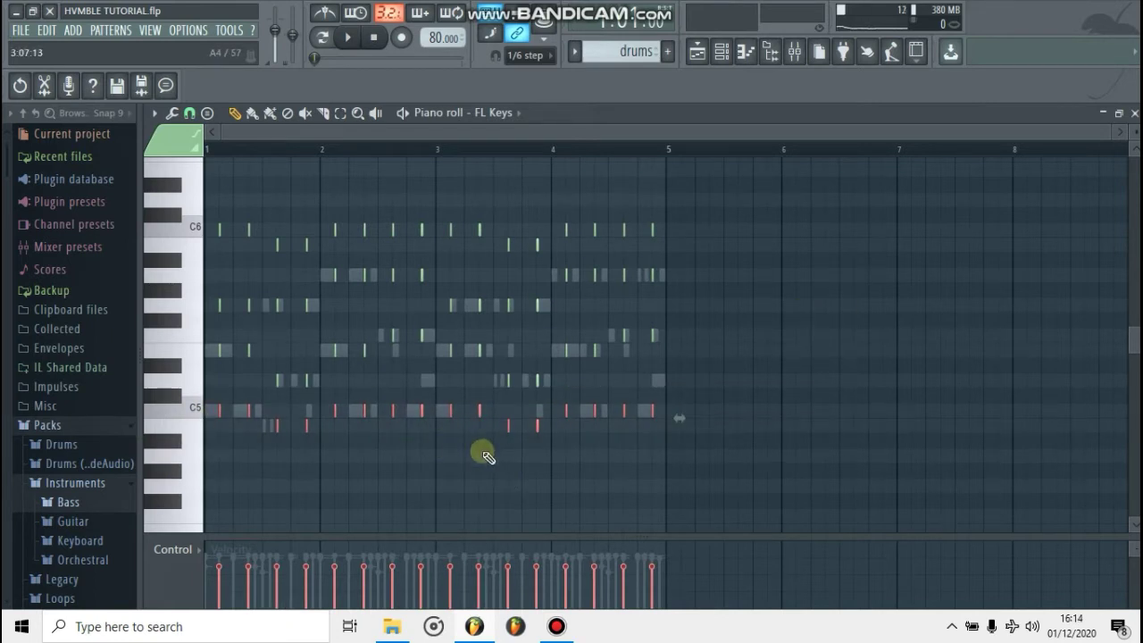
{"action": "key", "text": "Delete"}
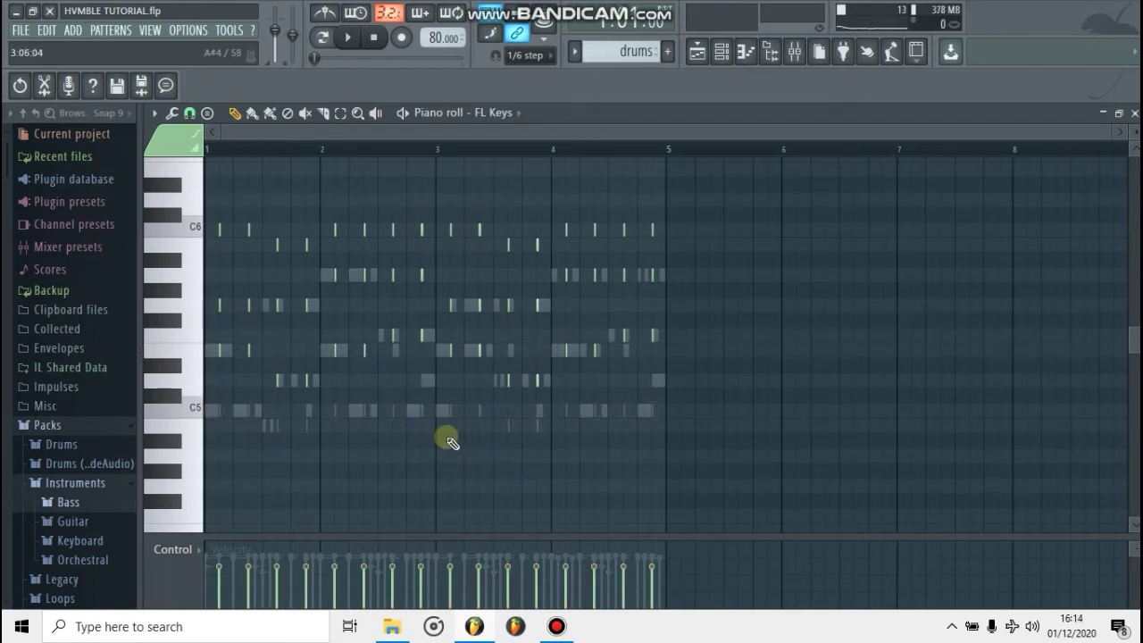
- Transpose the lowest remaining notes of the FL Keys chords, between D5 and F5, up one octave
{"action": "scroll", "coordinate": [177, 388], "scroll_direction": "up", "scroll_amount": 4}
{"action": "scroll", "coordinate": [297, 385], "scroll_direction": "down", "scroll_amount": 4}
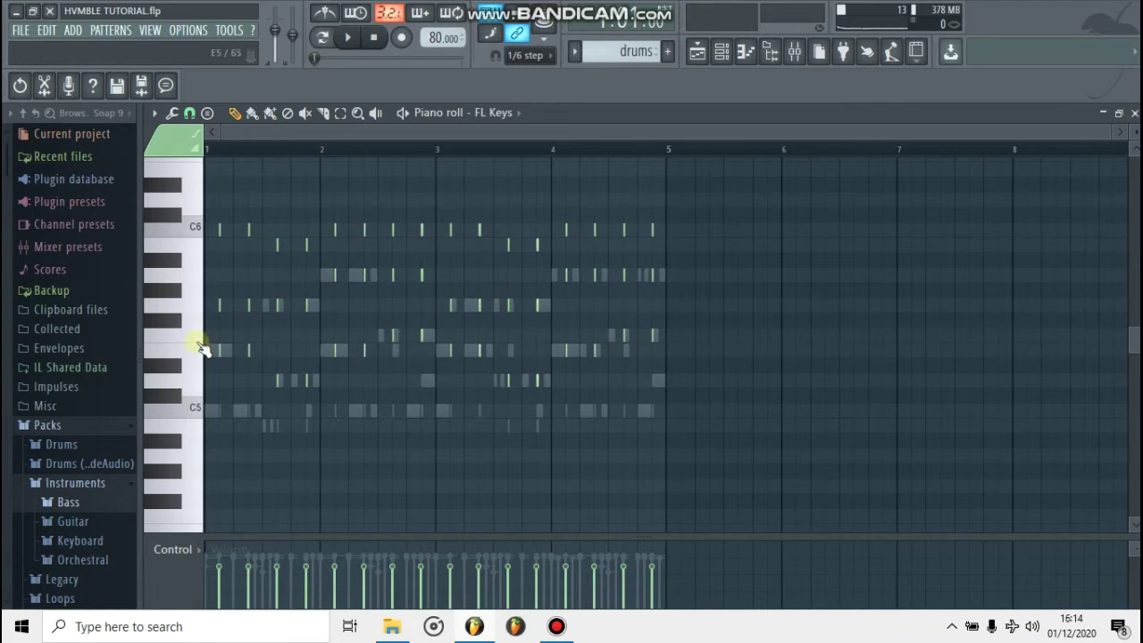
{"action": "left_click_drag", "start_coordinate": [201, 329], "coordinate": [205, 398]}
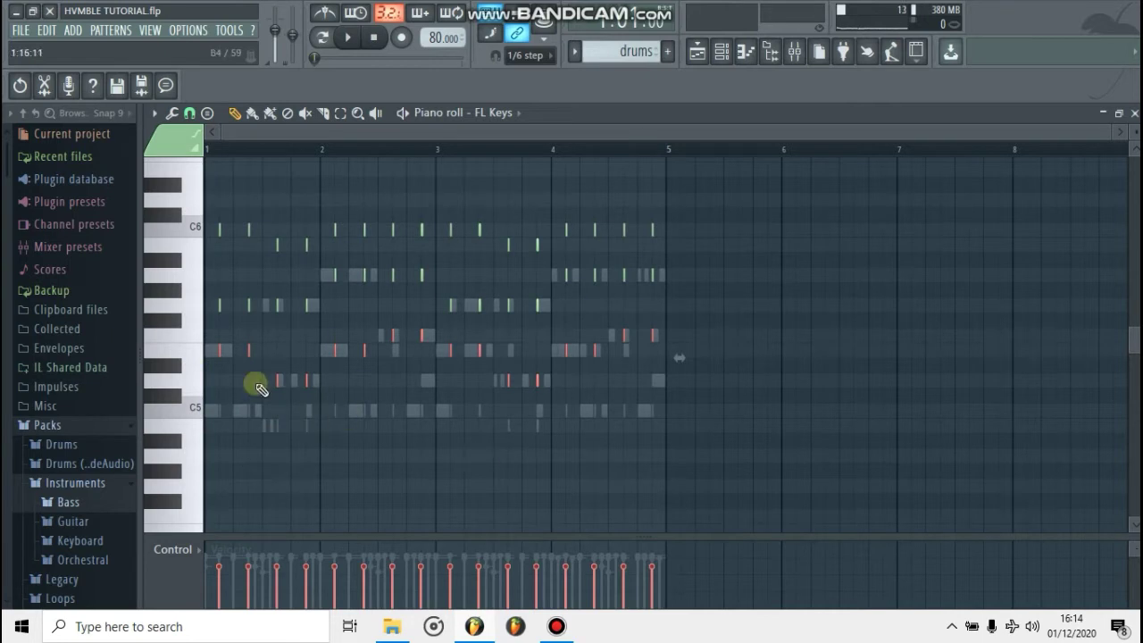
{"action": "left_click_drag", "start_coordinate": [186, 340], "coordinate": [193, 432]}
{"action": "scroll", "coordinate": [193, 384], "scroll_direction": "up", "scroll_amount": 3, "text": "ctrl"}
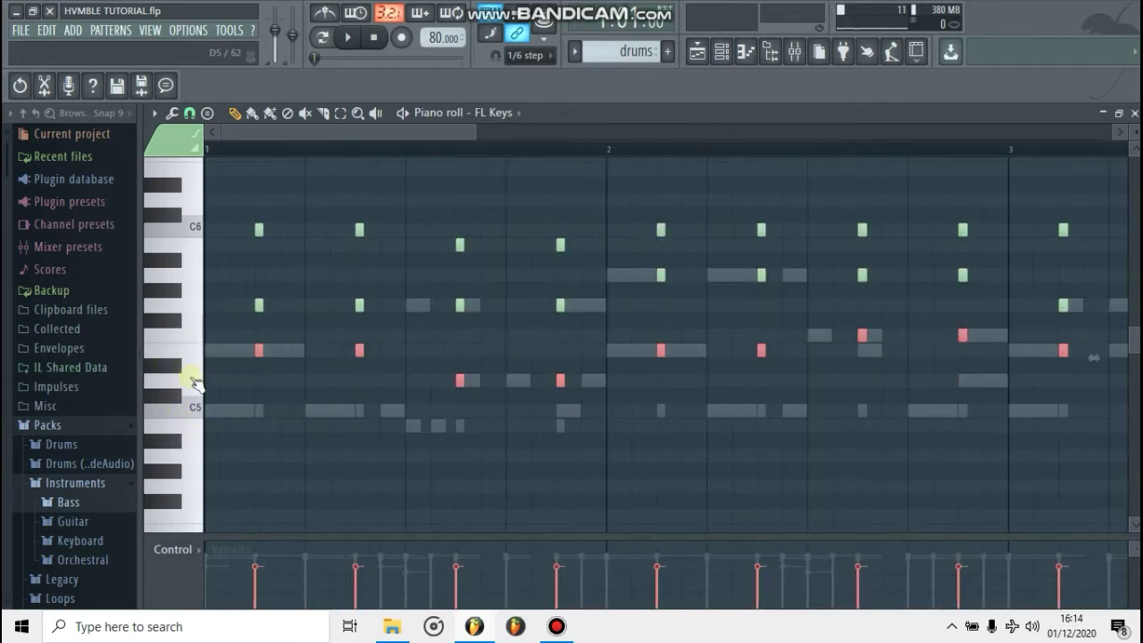
{"action": "key", "text": "ctrl+Up"}
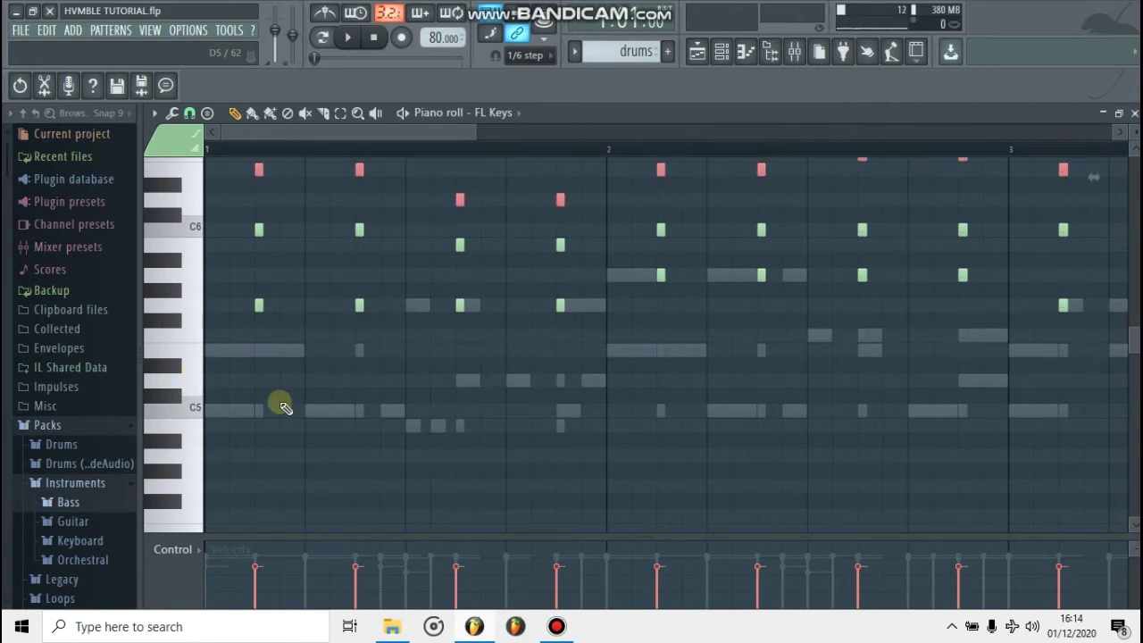
- Solo the cord channel, enable the FL Keys channel as well, and play both together
{"action": "scroll", "coordinate": [457, 408], "scroll_direction": "down", "scroll_amount": 3, "text": "ctrl"}
{"action": "scroll", "coordinate": [599, 360], "scroll_direction": "up", "scroll_amount": 3, "text": "ctrl"}
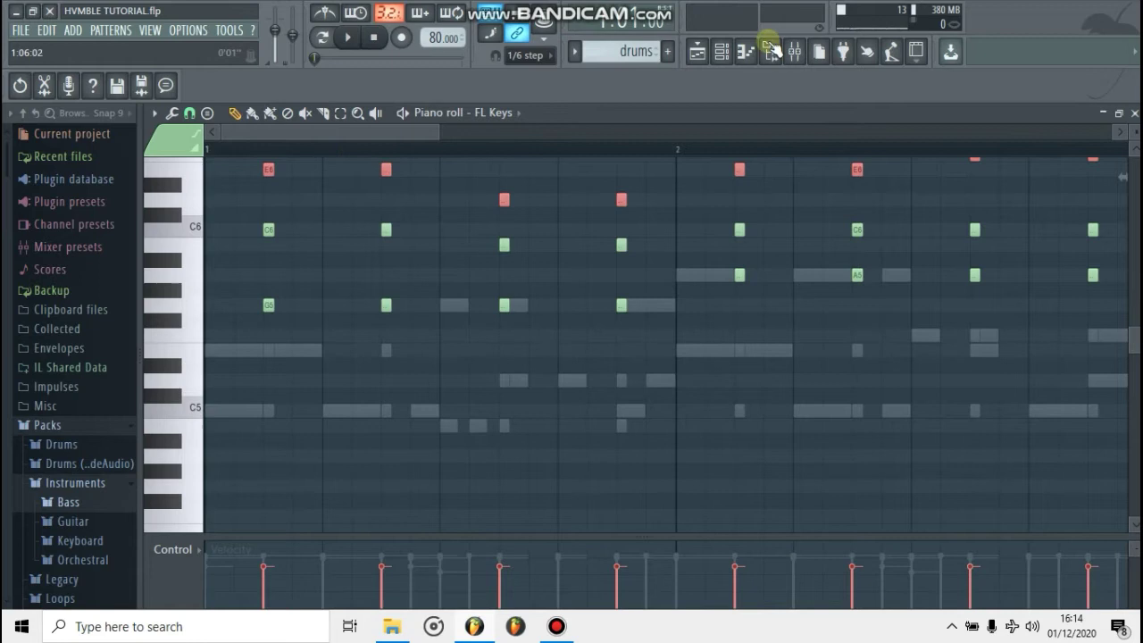
{"action": "left_click", "coordinate": [721, 51]}
{"action": "right_click", "coordinate": [160, 180]}
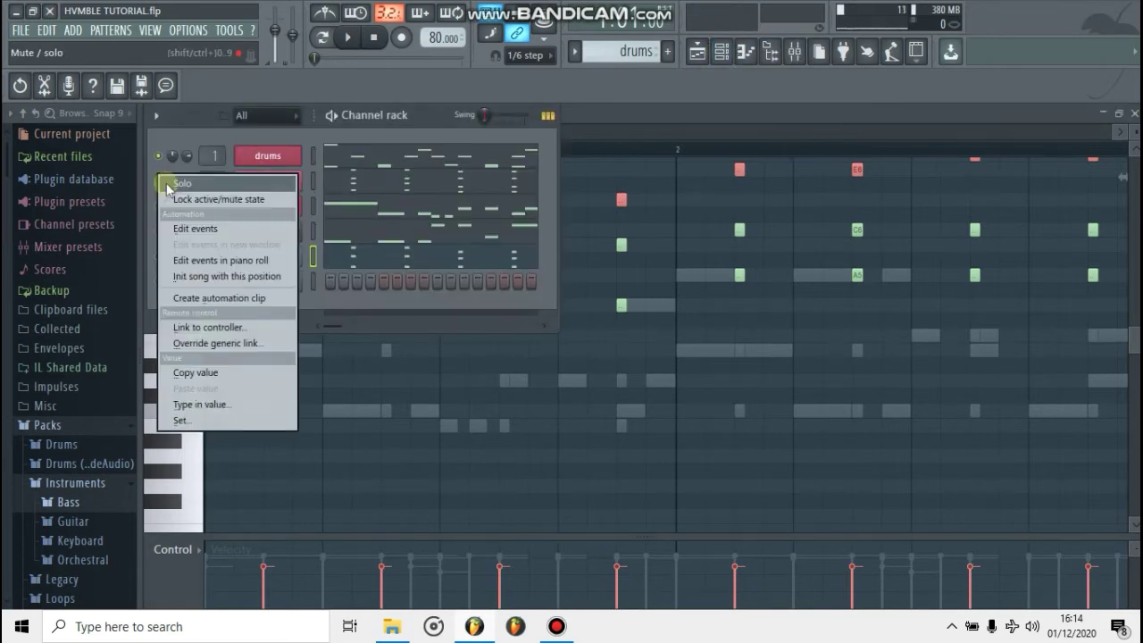
{"action": "left_click", "coordinate": [176, 184]}
{"action": "left_click", "coordinate": [157, 257]}
{"action": "key", "text": "space"}
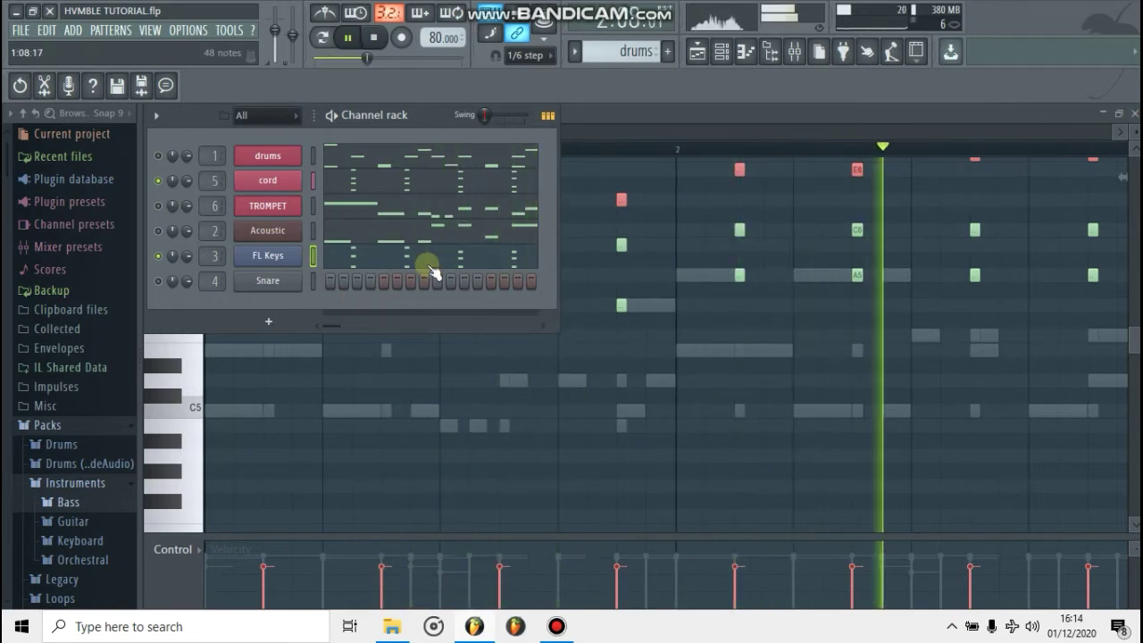
{"action": "key", "text": "space"}
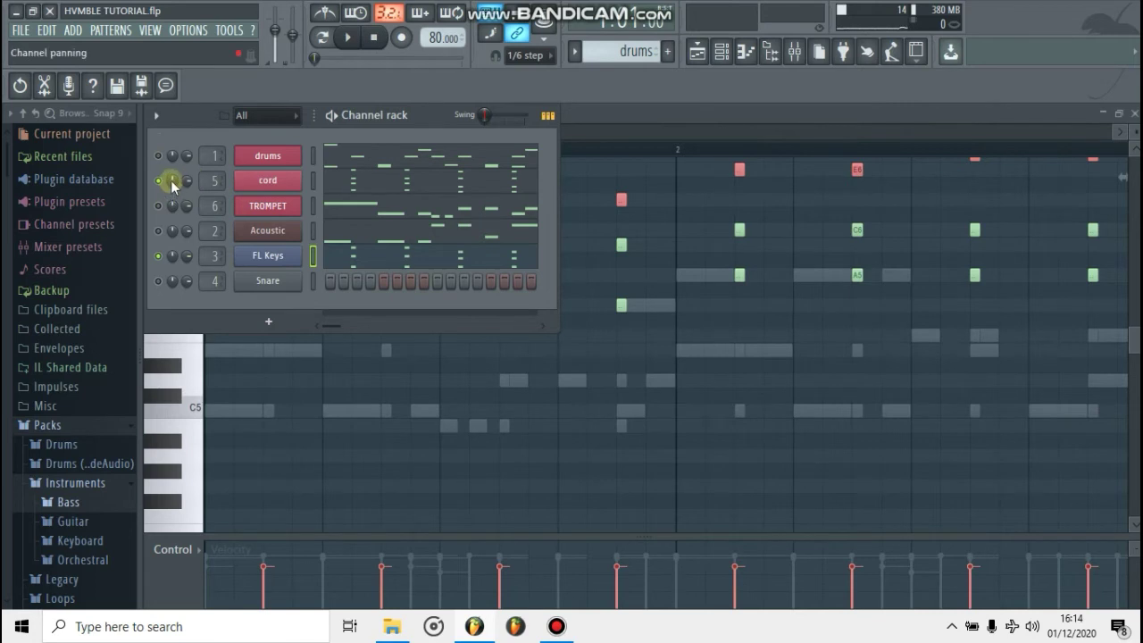
- Pan the cord channel left and the FL Keys channel right, and play them to check the stereo spread
{"action": "scroll", "coordinate": [171, 180], "scroll_direction": "down", "scroll_amount": 3}
{"action": "scroll", "coordinate": [176, 257], "scroll_direction": "up", "scroll_amount": 3}
{"action": "key", "text": "space"}
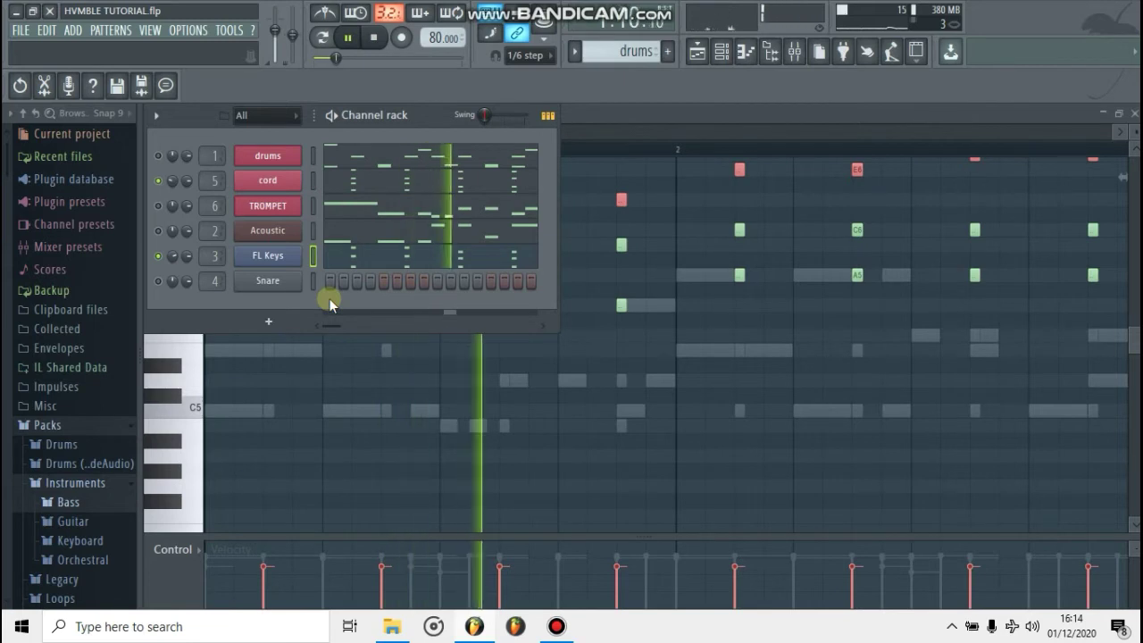
{"action": "key", "text": "space"}
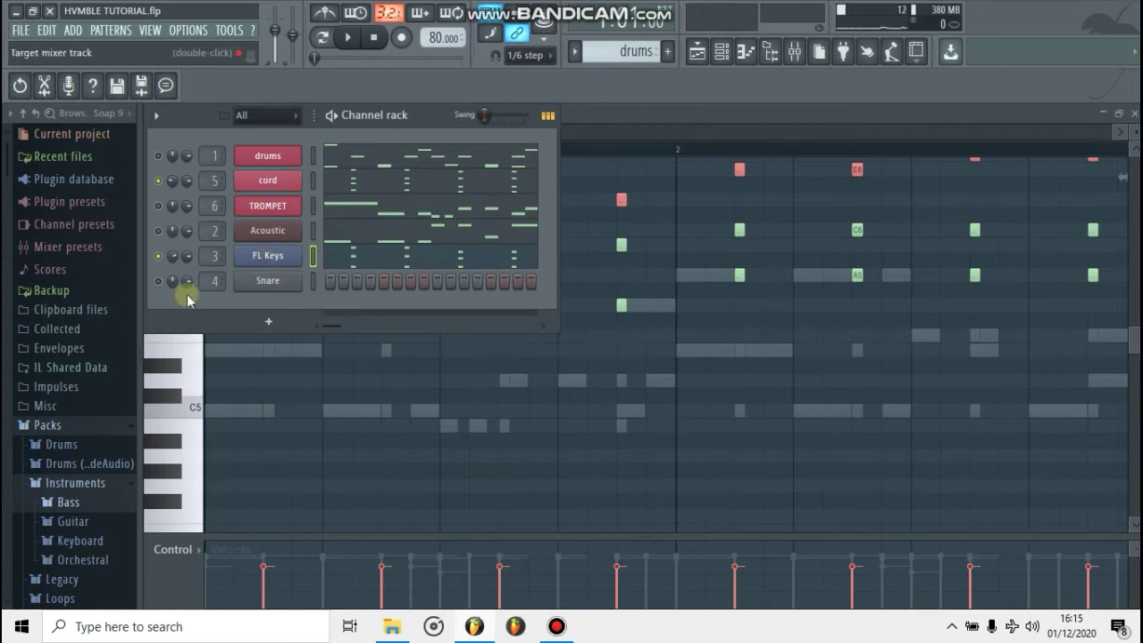
- Enable the Snare channel and replace it with the 3x Osc synth
{"action": "left_click", "coordinate": [159, 281]}
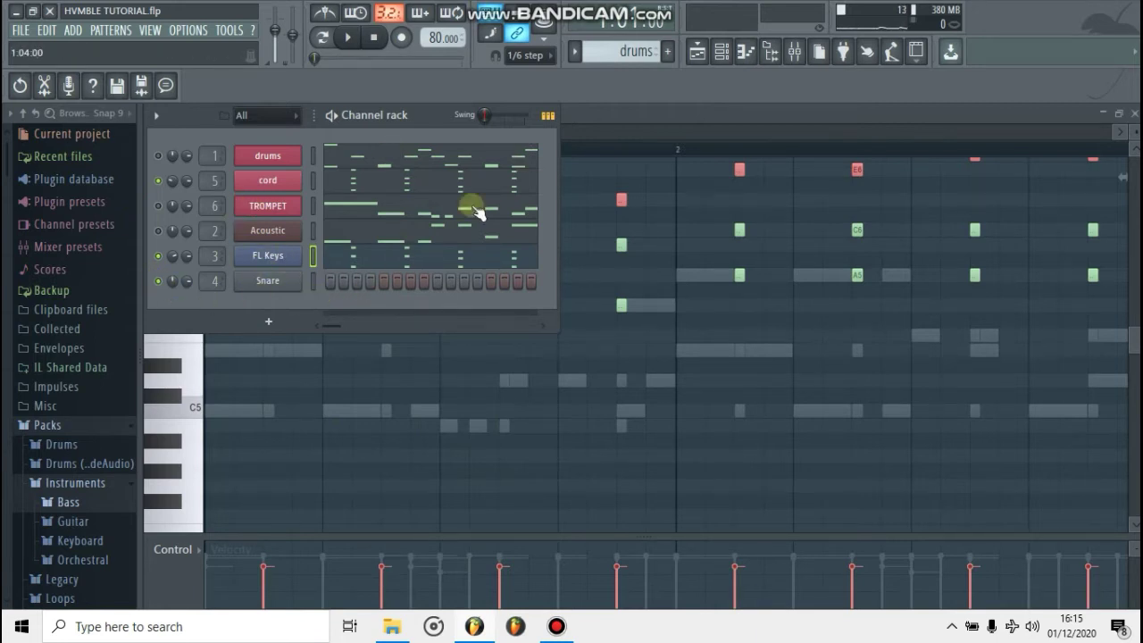
{"action": "right_click", "coordinate": [293, 284]}
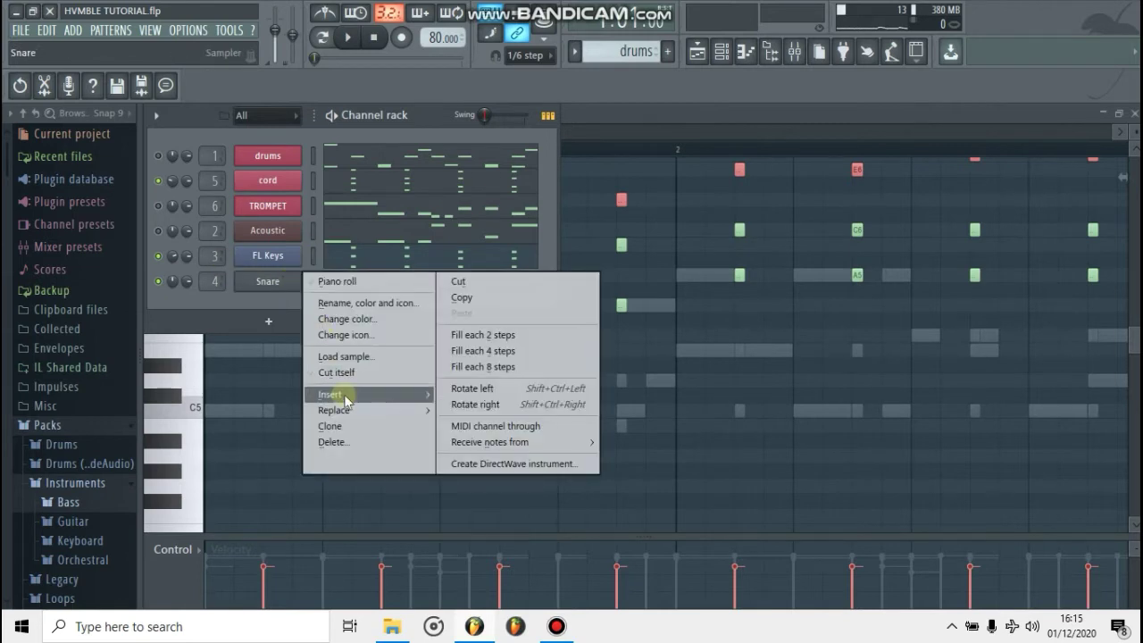
{"action": "mouse_move", "coordinate": [347, 410]}
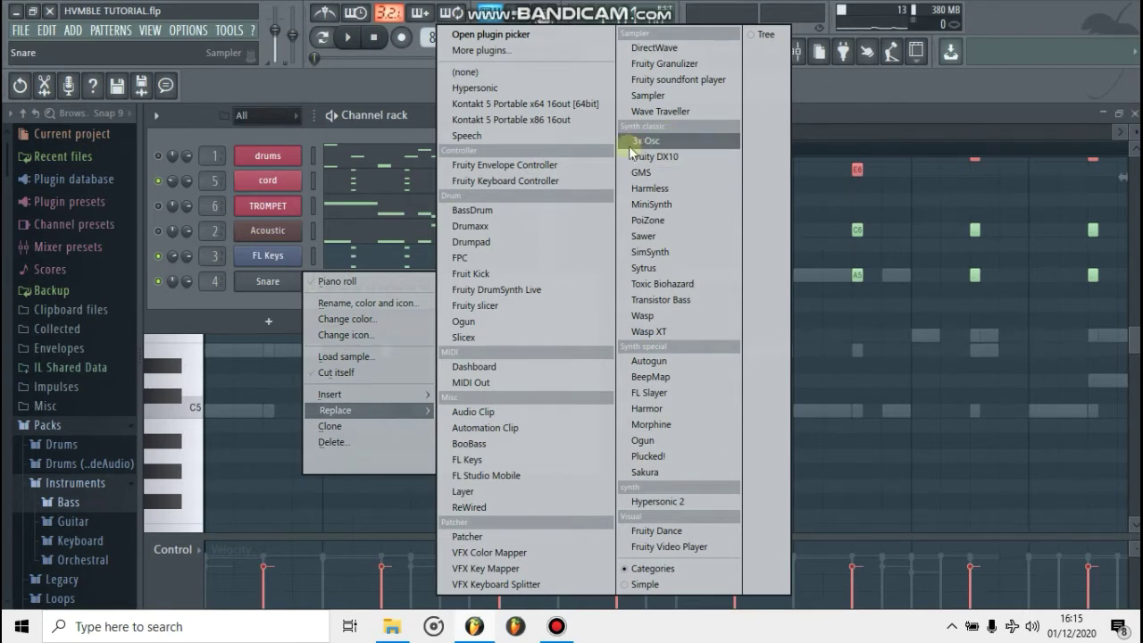
{"action": "left_click", "coordinate": [674, 145]}
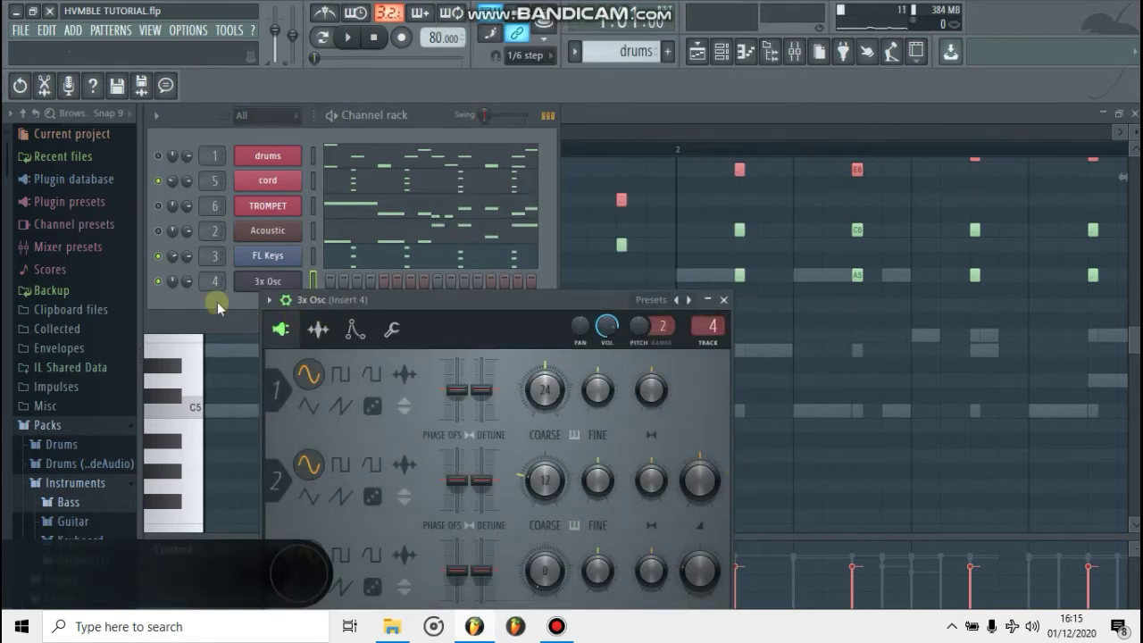
- Lower the volume of the 3x Osc channel
{"action": "right_click", "coordinate": [190, 284]}
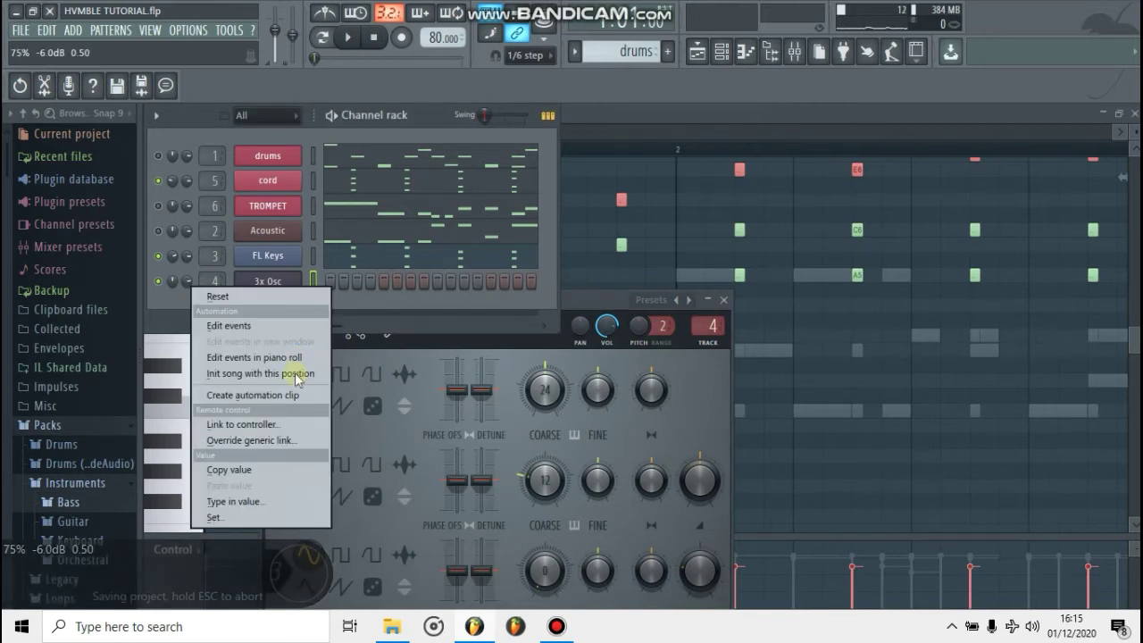
{"action": "left_click", "coordinate": [189, 279]}
{"action": "left_click_drag", "start_coordinate": [189, 279], "coordinate": [188, 280]}
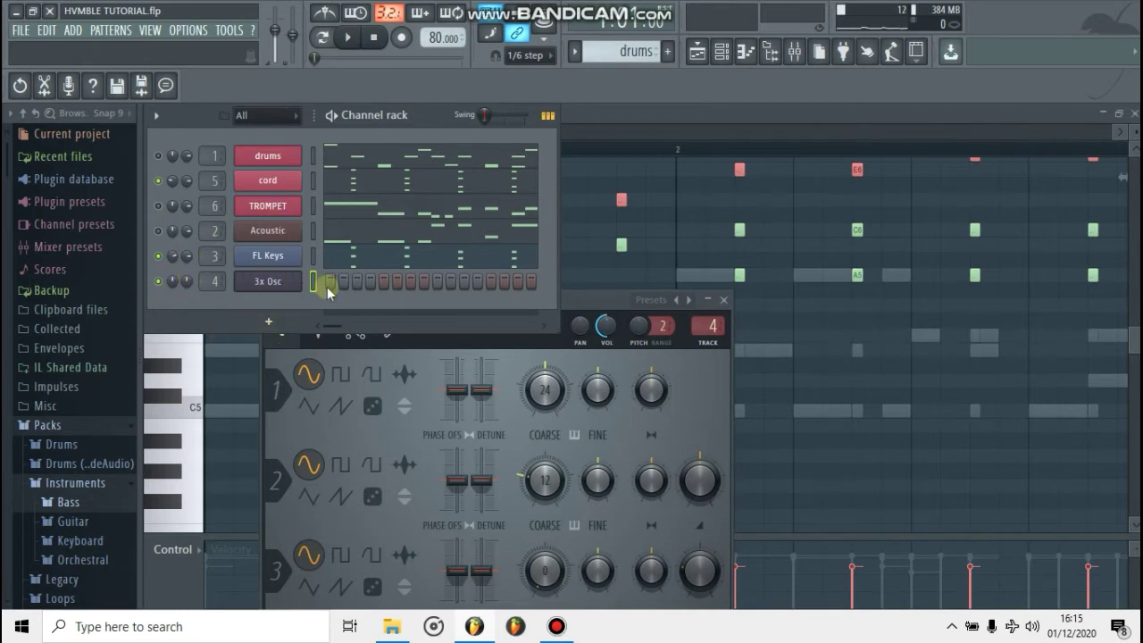
- Copy the FL Keys chords into the 3x Osc channel and open them in the piano roll
{"action": "left_click", "coordinate": [312, 257]}
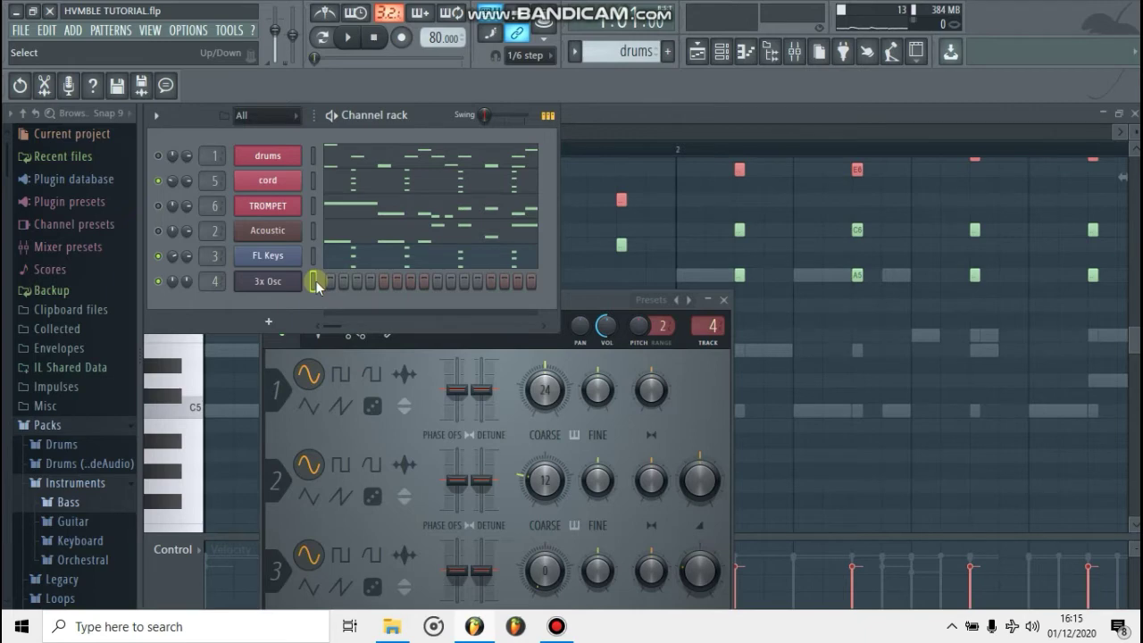
{"action": "key", "text": "ctrl+v"}
{"action": "left_click", "coordinate": [411, 288]}
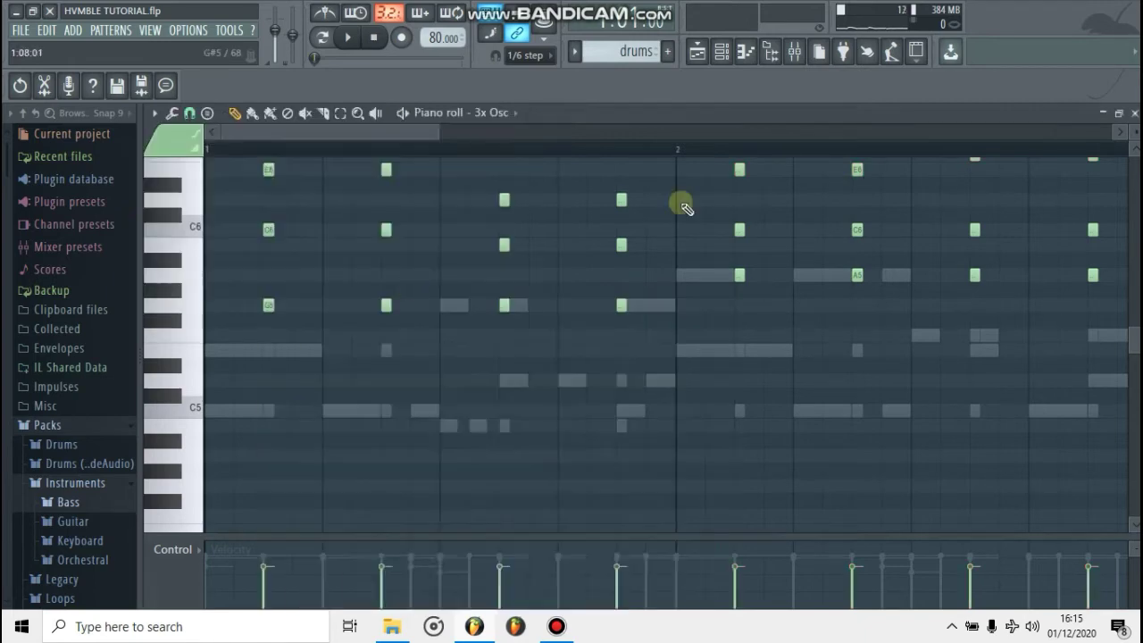
- Transpose all of the 3x Osc notes down two octaves
{"action": "scroll", "coordinate": [410, 305], "scroll_direction": "down", "scroll_amount": 1}
{"action": "scroll", "coordinate": [564, 235], "scroll_direction": "down", "scroll_amount": 2}
{"action": "scroll", "coordinate": [398, 365], "scroll_direction": "up", "scroll_amount": 3}
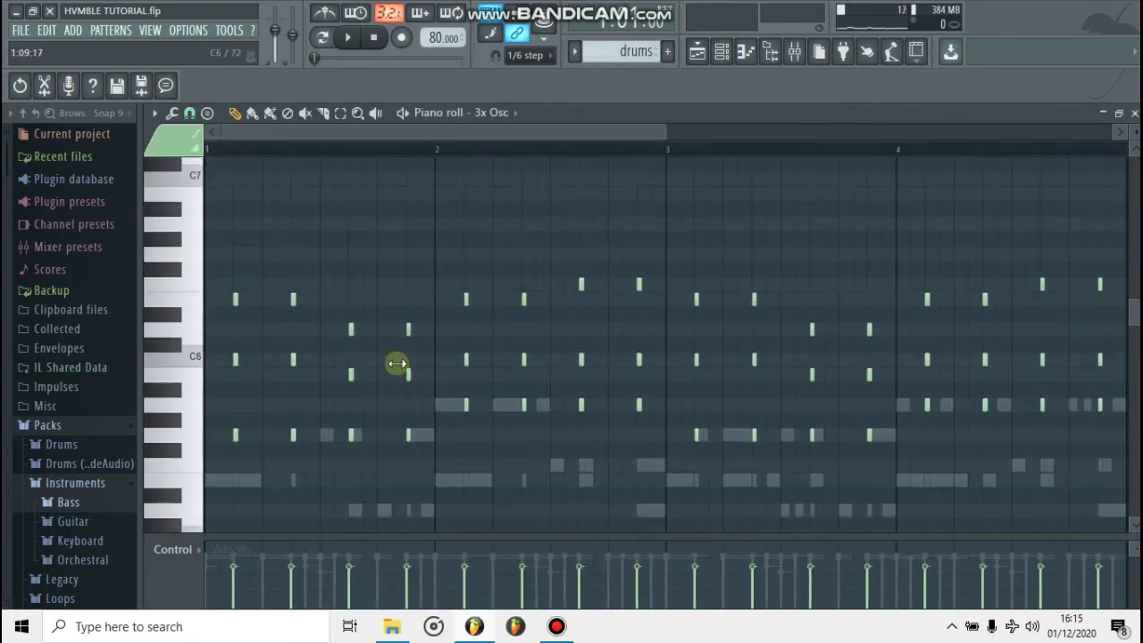
{"action": "scroll", "coordinate": [395, 366], "scroll_direction": "down", "scroll_amount": 2}
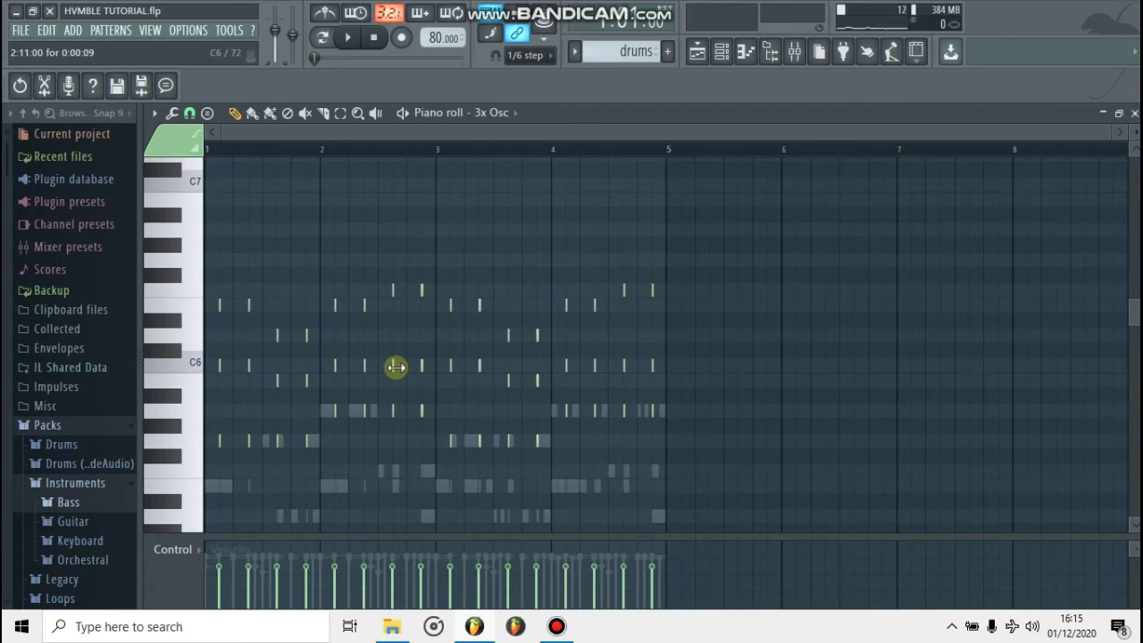
{"action": "key", "text": "ctrl+a"}
{"action": "scroll", "coordinate": [242, 361], "scroll_direction": "down", "scroll_amount": 4}
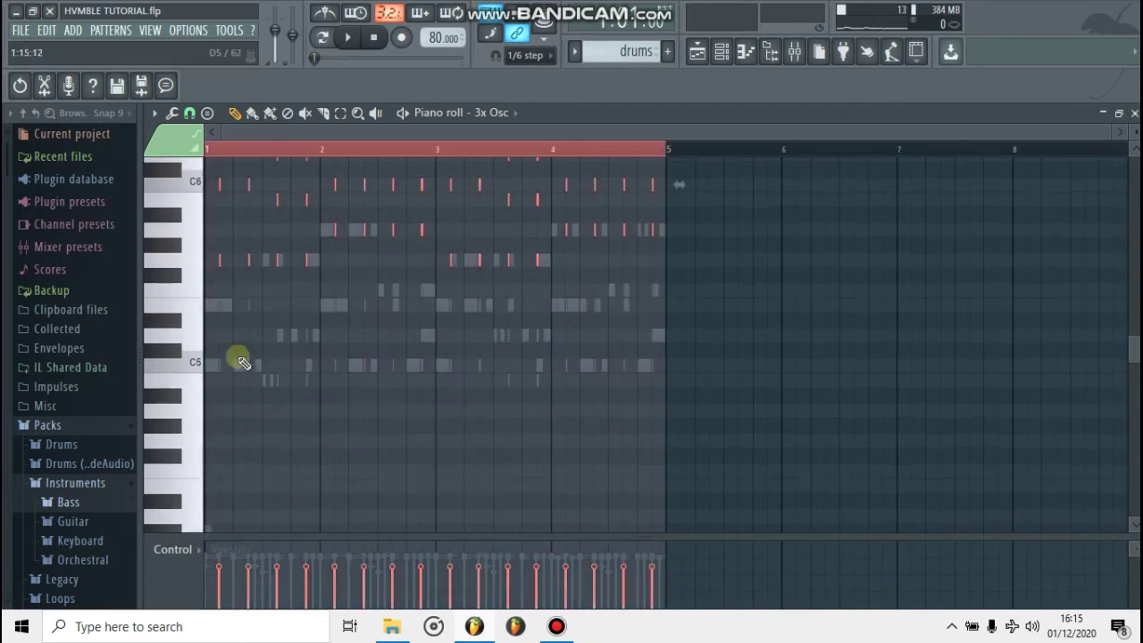
{"action": "key", "text": "ctrl+Down"}
{"action": "key", "text": "ctrl+Down"}
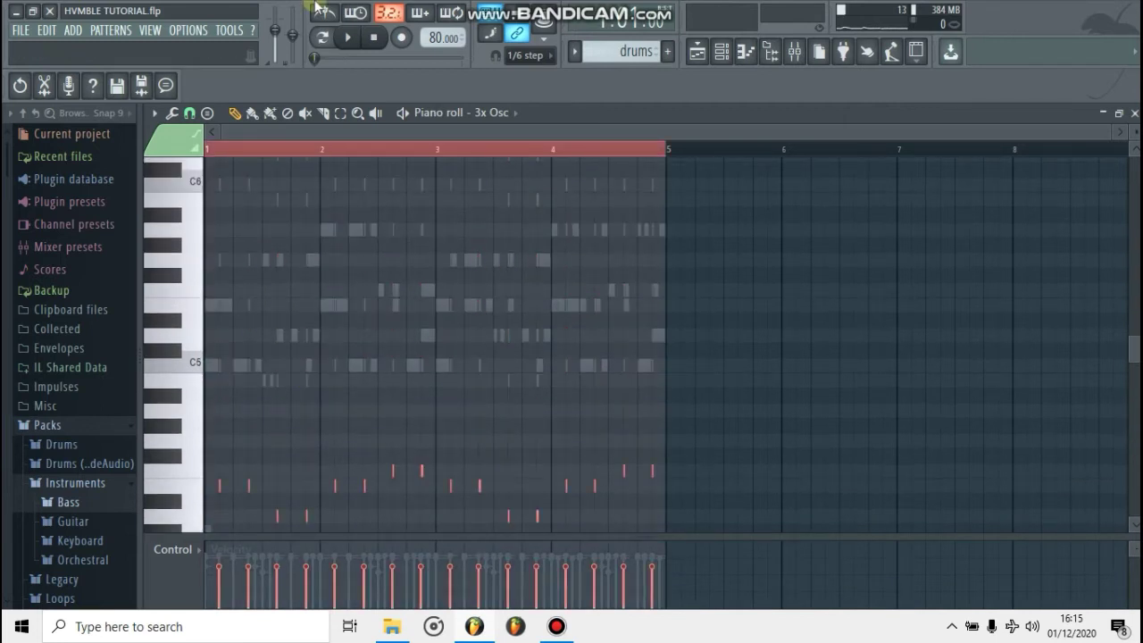
- Shorten all of the 3x Osc chord notes by about a third of their length
{"action": "scroll", "coordinate": [205, 395], "scroll_direction": "down", "scroll_amount": 5}
{"action": "scroll", "coordinate": [204, 399], "scroll_direction": "up", "scroll_amount": 4}
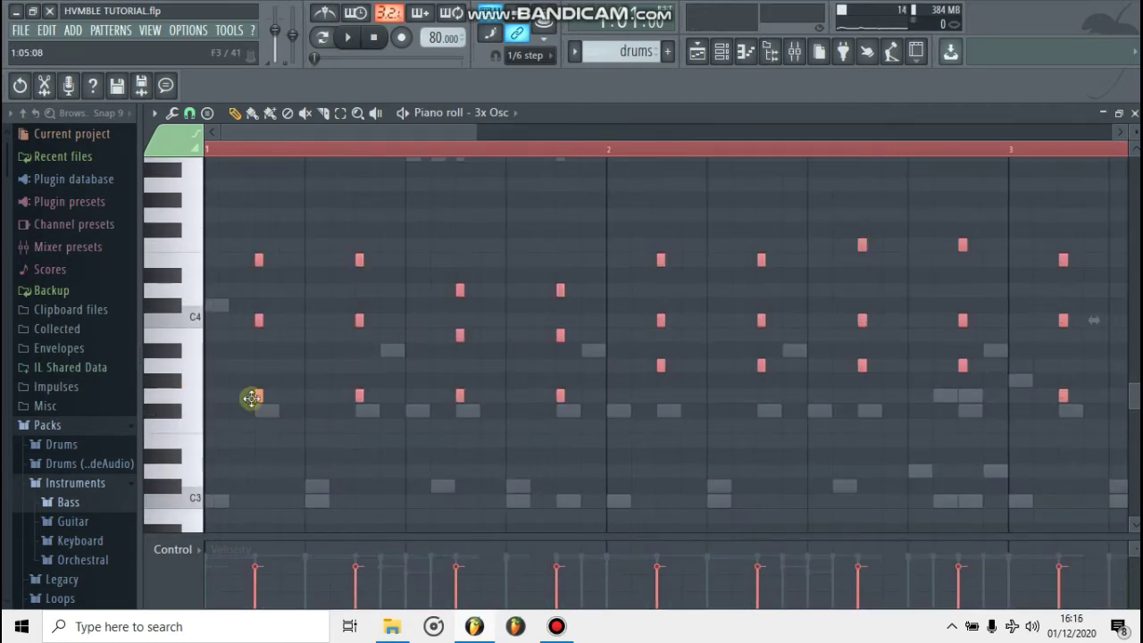
{"action": "scroll", "coordinate": [204, 440], "scroll_direction": "up", "scroll_amount": 3}
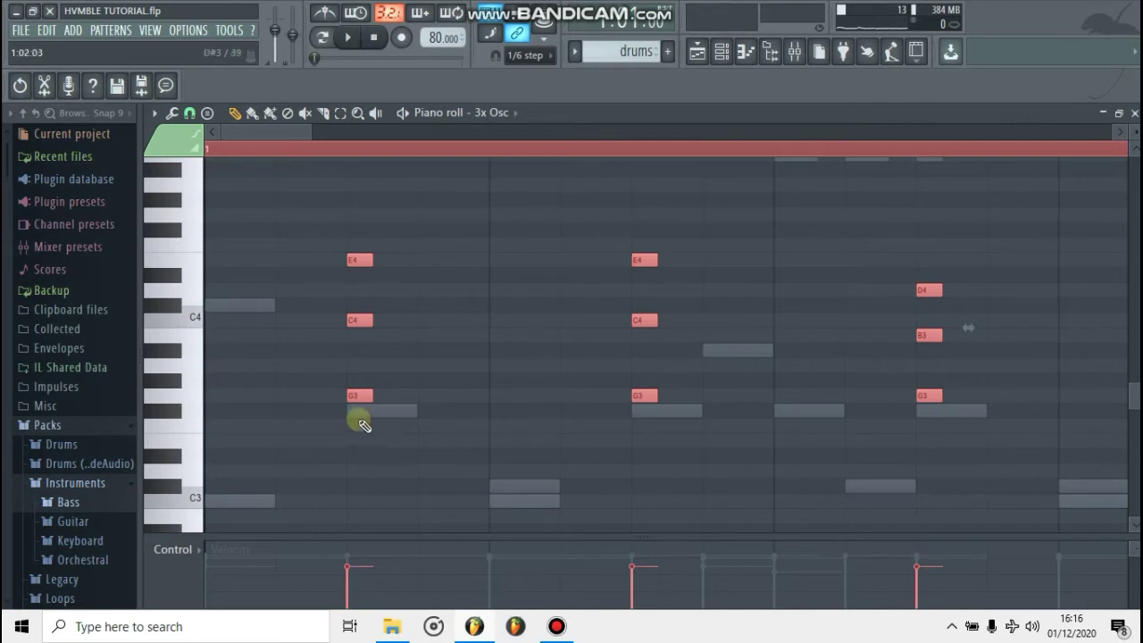
{"action": "scroll", "coordinate": [356, 427], "scroll_direction": "up", "scroll_amount": 2}
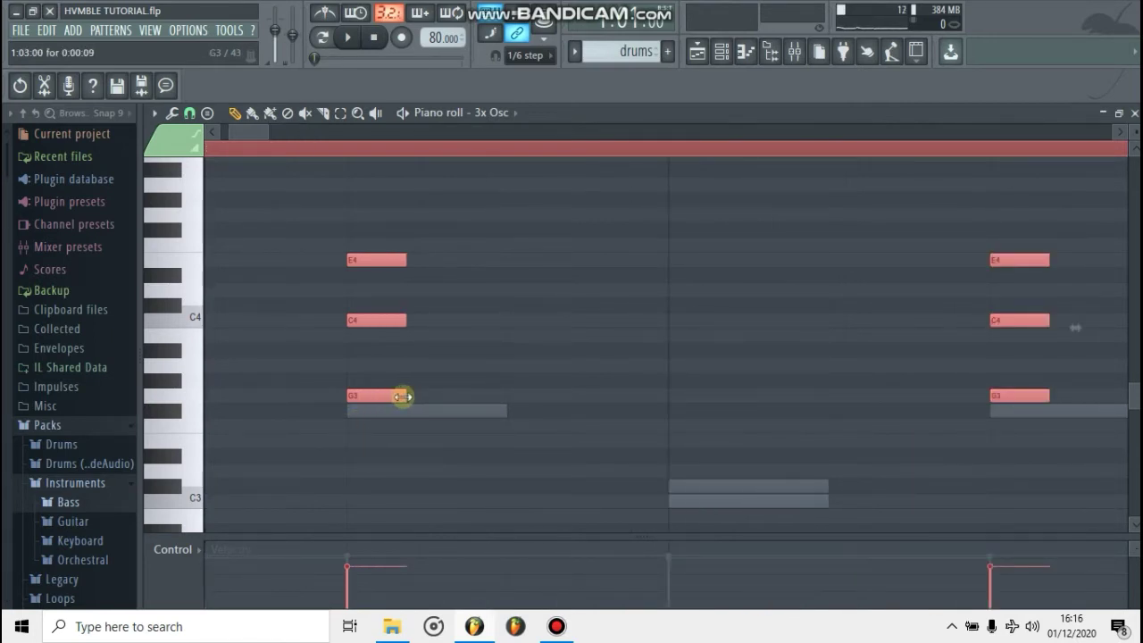
{"action": "left_click_drag", "start_coordinate": [402, 396], "coordinate": [388, 400]}
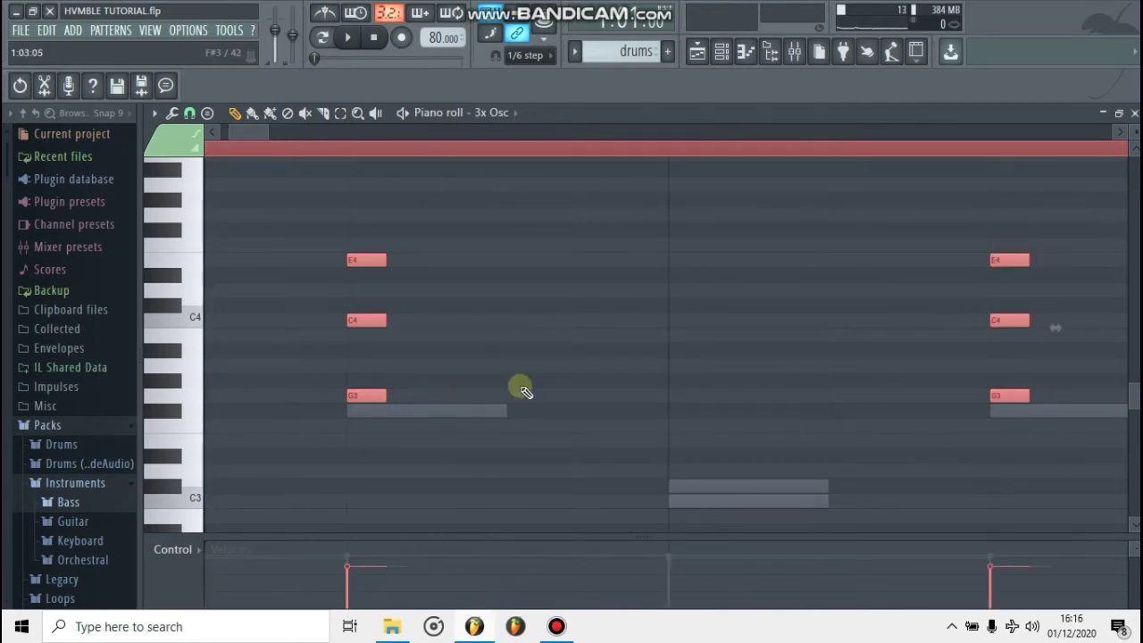
- Shift all of the 3x Osc chords one step earlier, so the first one starts at 1:02
{"action": "scroll", "coordinate": [523, 390], "scroll_direction": "down", "scroll_amount": 4}
{"action": "scroll", "coordinate": [327, 416], "scroll_direction": "up", "scroll_amount": 4}
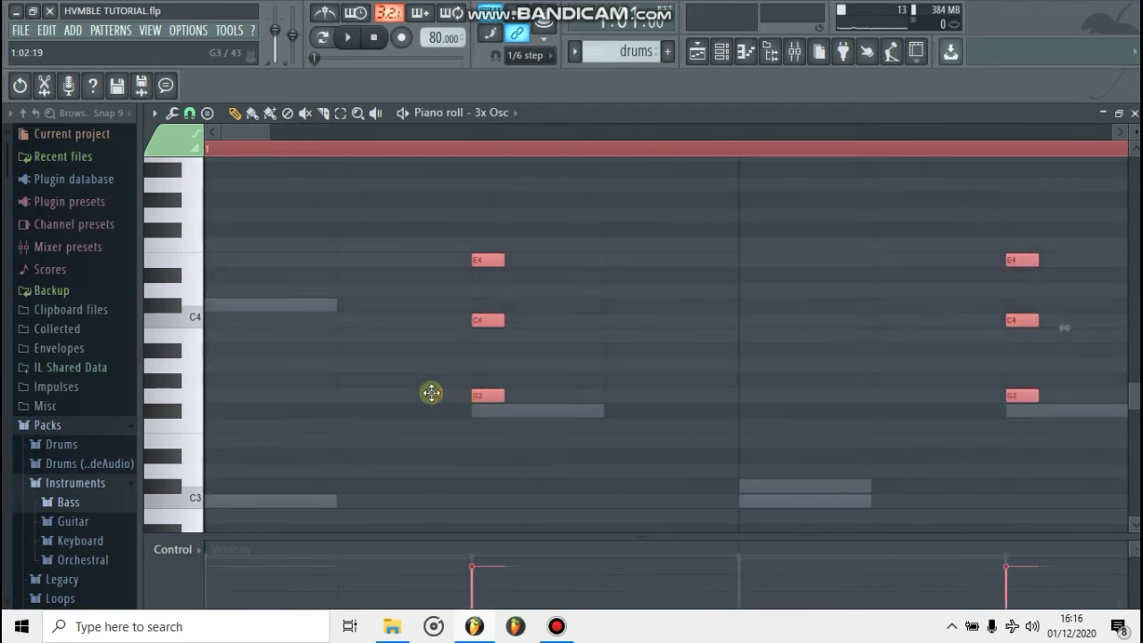
{"action": "left_click_drag", "start_coordinate": [432, 393], "coordinate": [376, 399]}
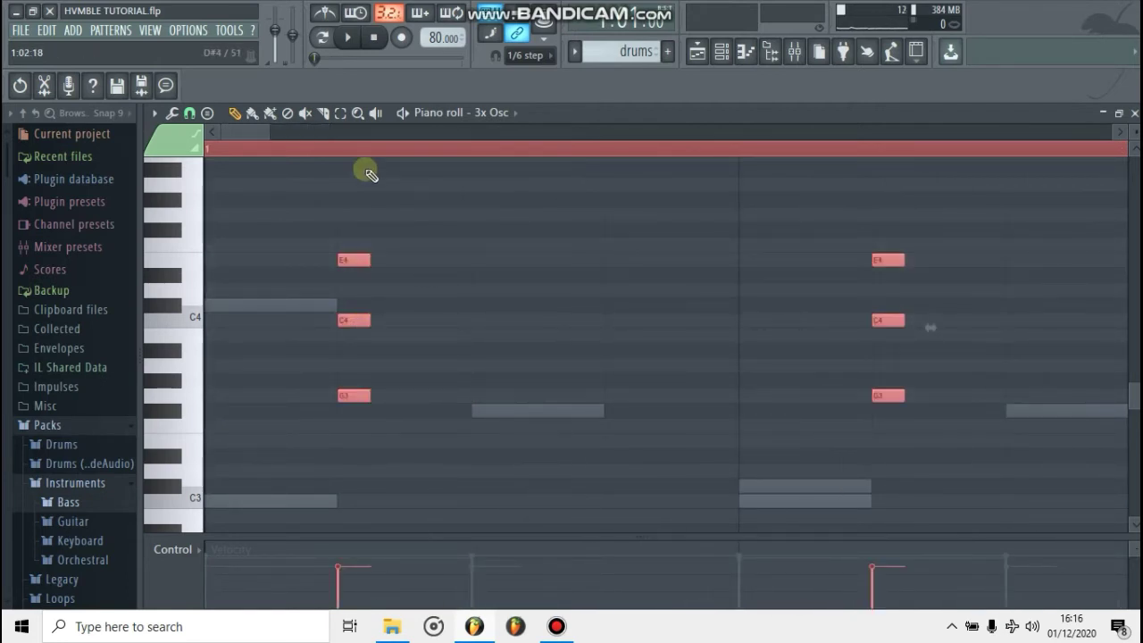
- Play the pattern to hear the shifted 3x Osc chords against the other layers
{"action": "scroll", "coordinate": [366, 170], "scroll_direction": "down", "scroll_amount": 3}
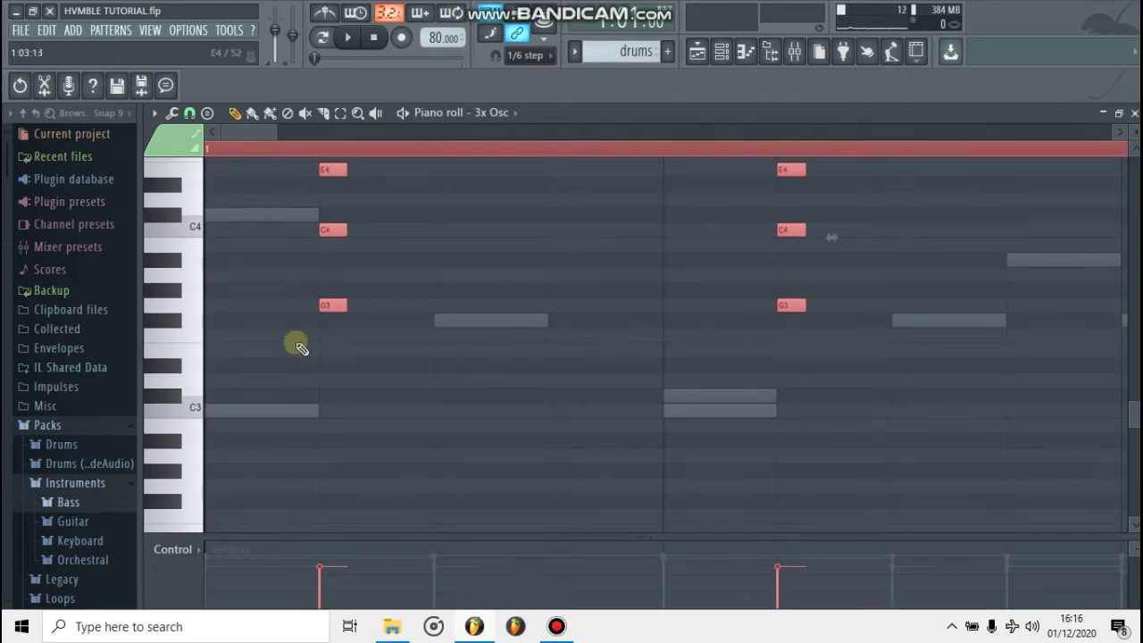
{"action": "key", "text": "space"}
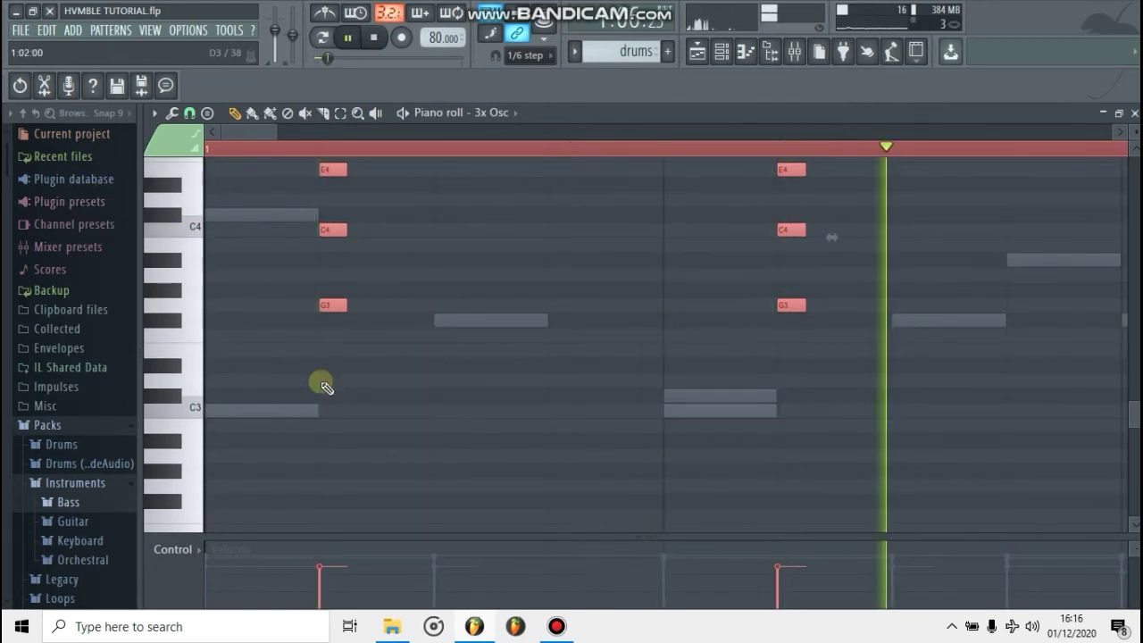
{"action": "scroll", "coordinate": [417, 370], "scroll_direction": "down", "scroll_amount": 4}
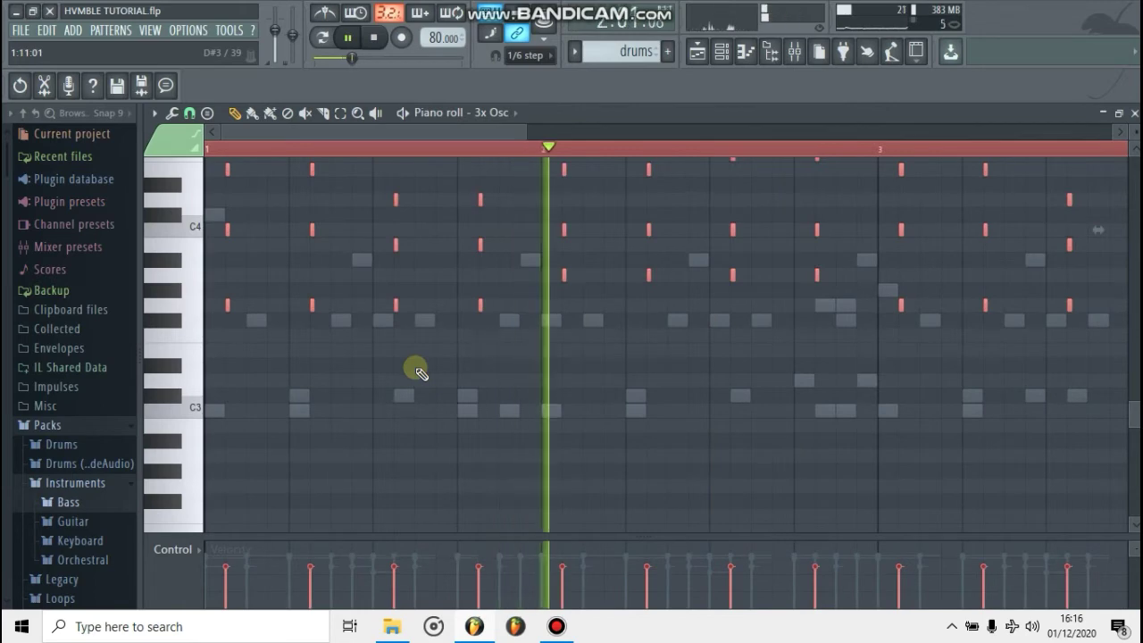
{"action": "key", "text": "space"}
- Duplicate the 3x Osc chords and place the copies two steps after the originals, midway between them
{"action": "scroll", "coordinate": [330, 402], "scroll_direction": "up", "scroll_amount": 3}
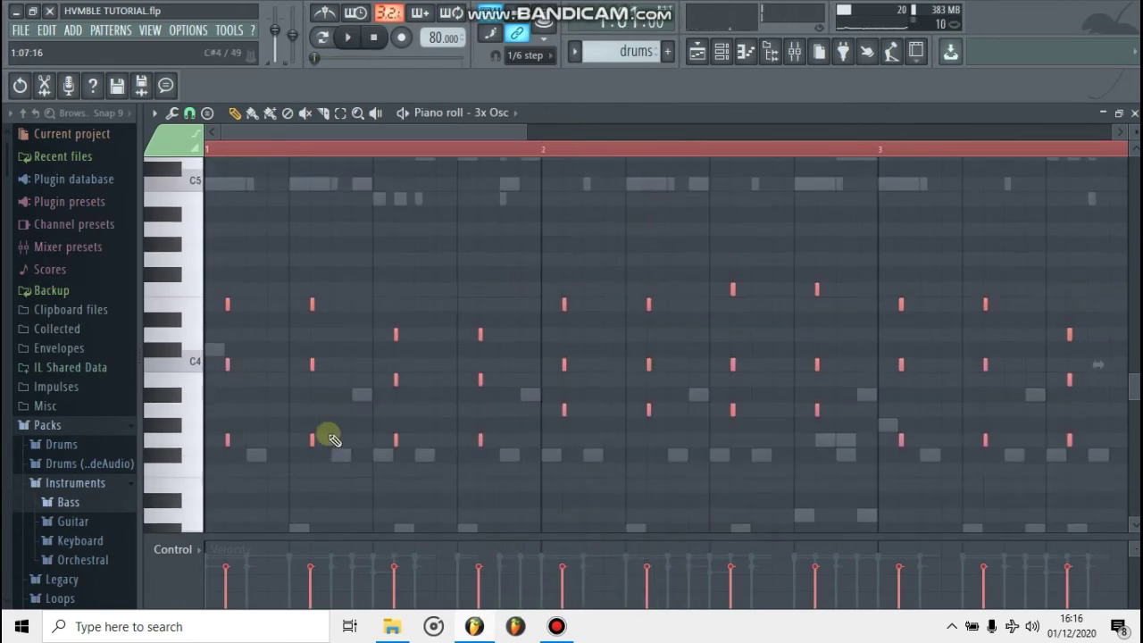
{"action": "scroll", "coordinate": [210, 429], "scroll_direction": "down", "scroll_amount": 2}
{"action": "scroll", "coordinate": [214, 433], "scroll_direction": "up", "scroll_amount": 3}
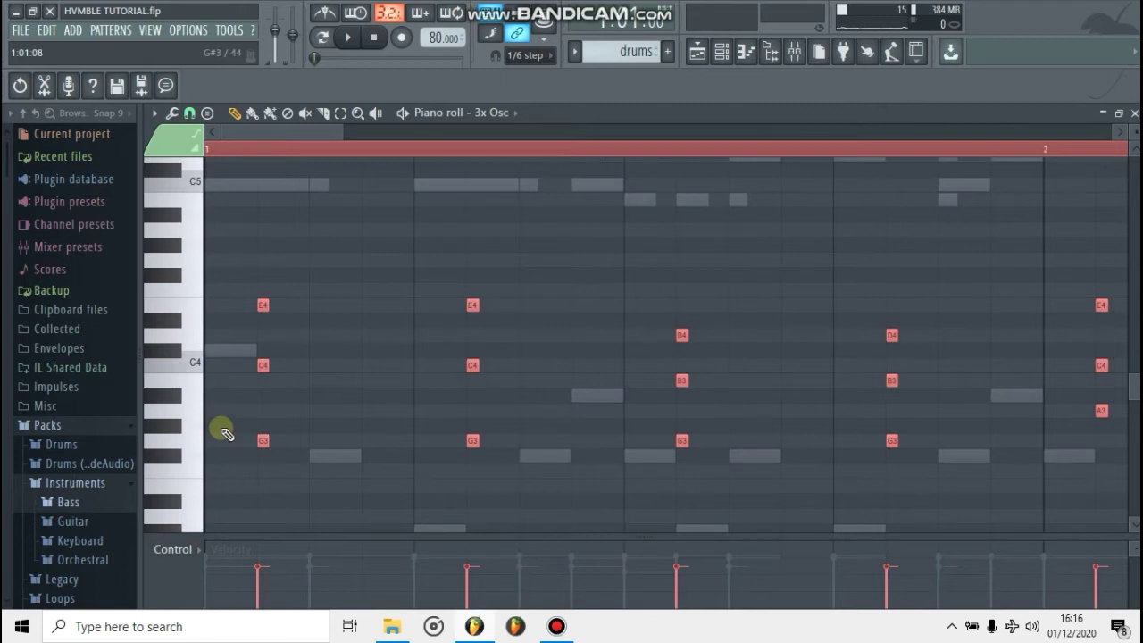
{"action": "key", "text": "ctrl+b"}
{"action": "scroll", "coordinate": [277, 448], "scroll_direction": "up", "scroll_amount": 4}
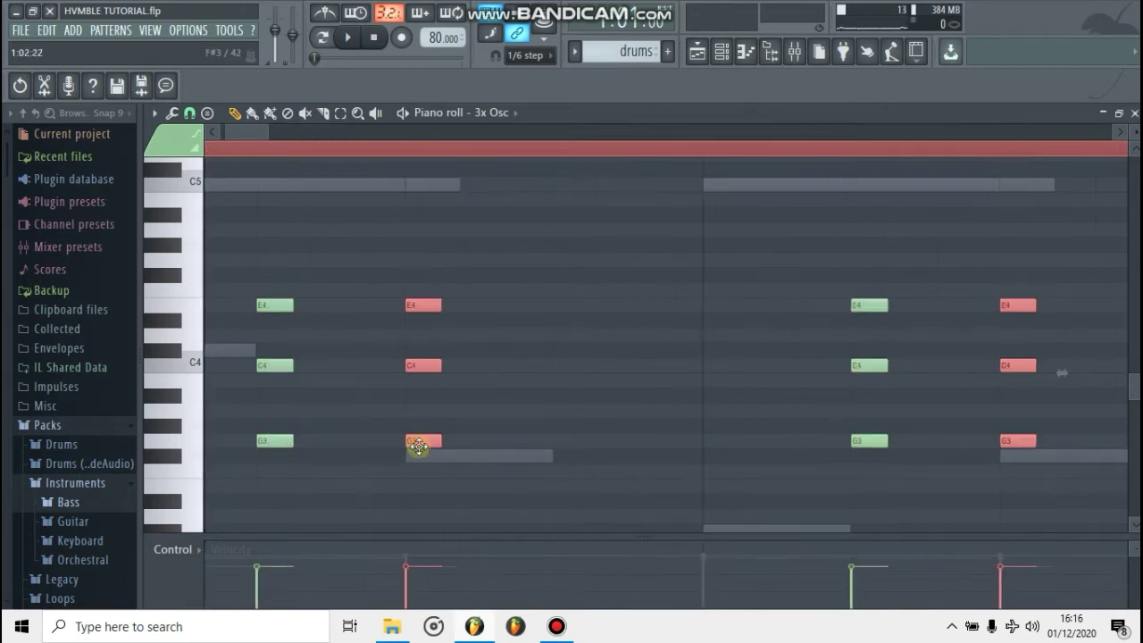
{"action": "left_click_drag", "start_coordinate": [413, 442], "coordinate": [578, 451]}
{"action": "scroll", "coordinate": [399, 346], "scroll_direction": "down", "scroll_amount": 5}
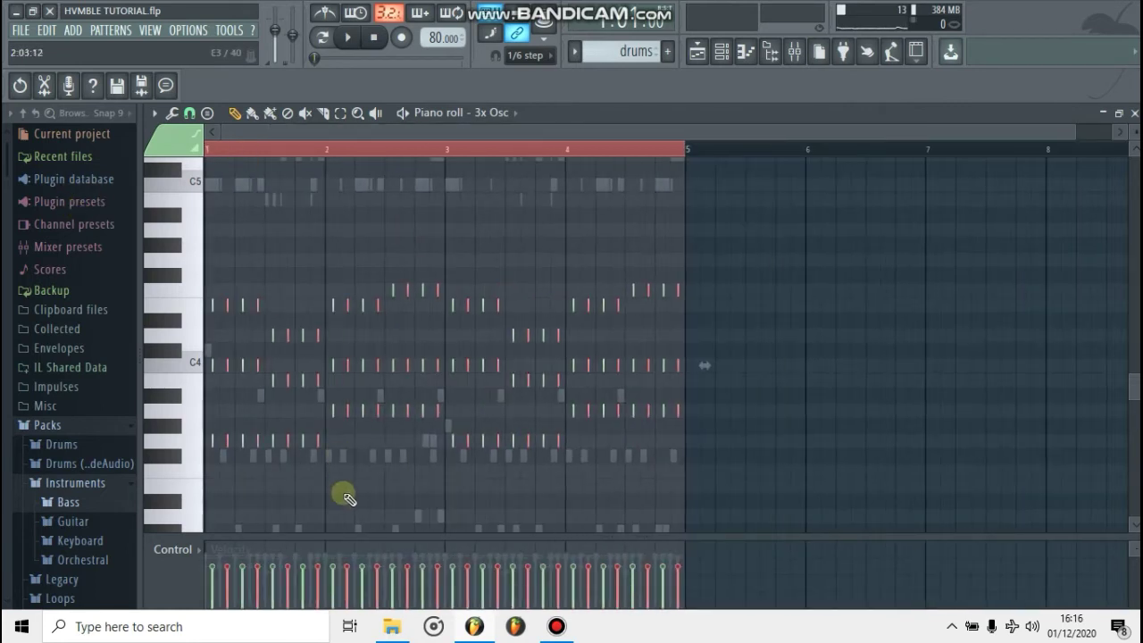
- Play the pattern to check the doubled 3x Osc chord rhythm
{"action": "key", "text": "space"}
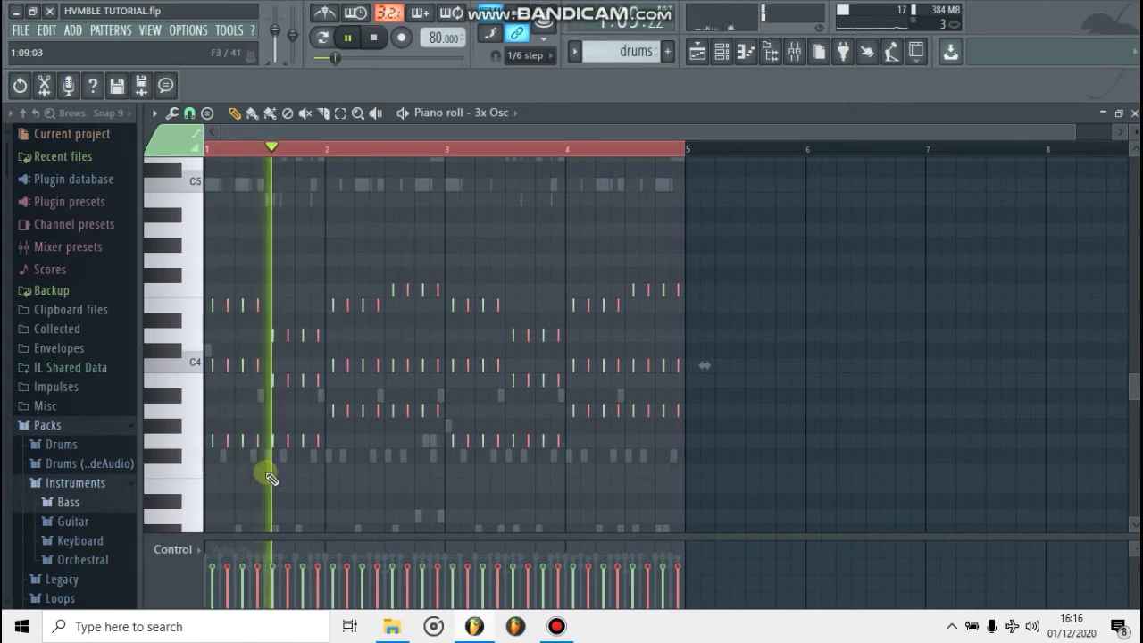
{"action": "scroll", "coordinate": [293, 481], "scroll_direction": "up", "scroll_amount": 2}
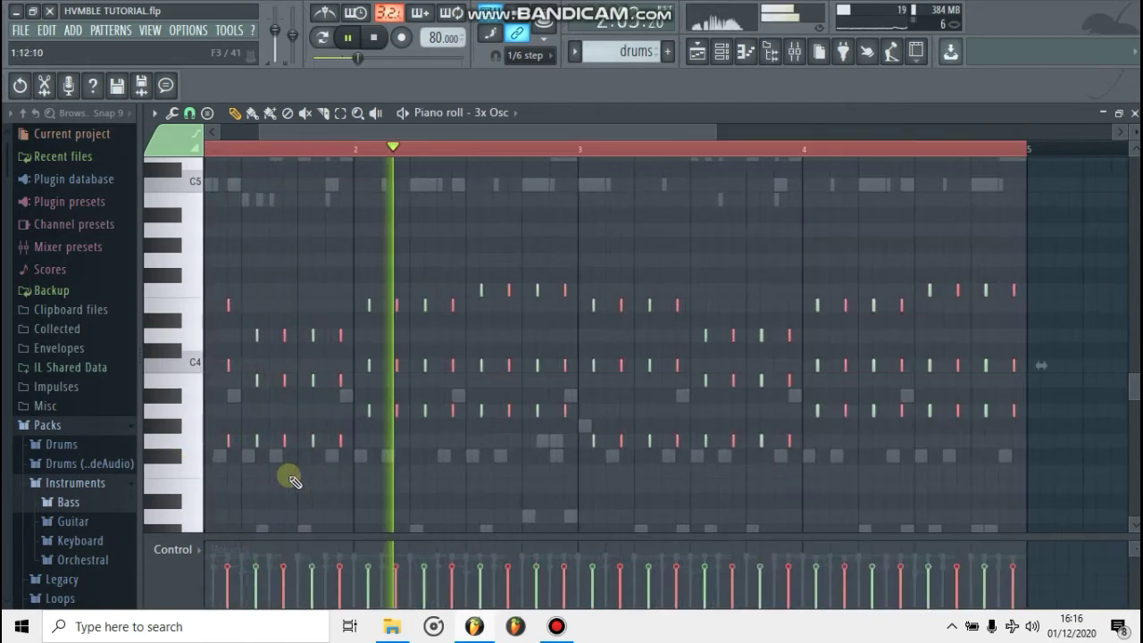
{"action": "scroll", "coordinate": [349, 358], "scroll_direction": "down", "scroll_amount": 2}
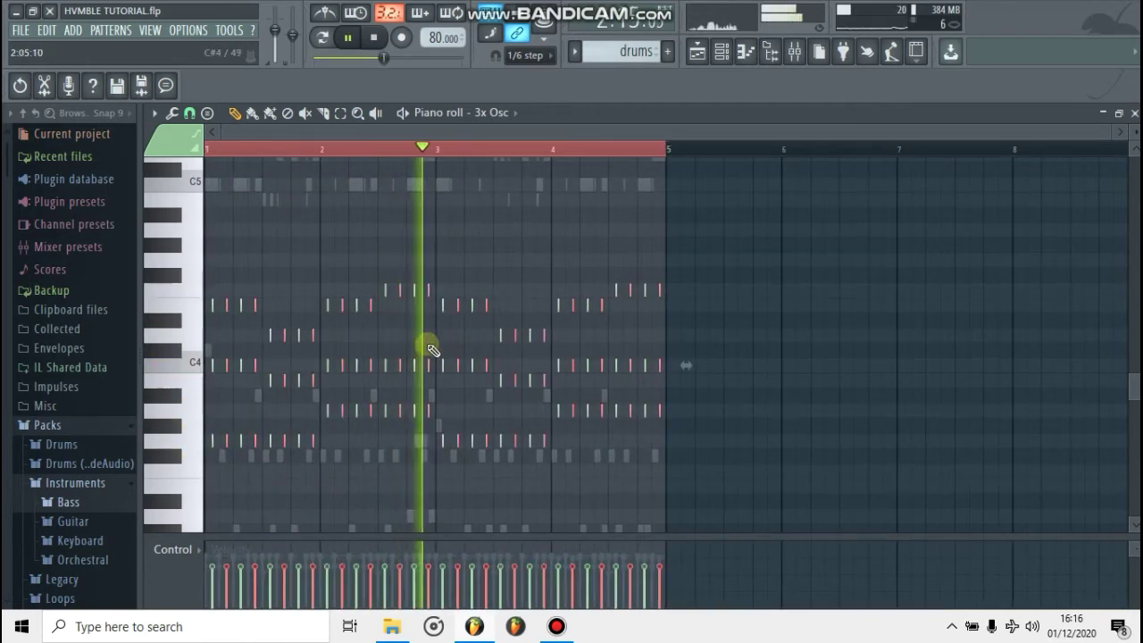
{"action": "scroll", "coordinate": [433, 349], "scroll_direction": "up", "scroll_amount": 4}
{"action": "key", "text": "space"}
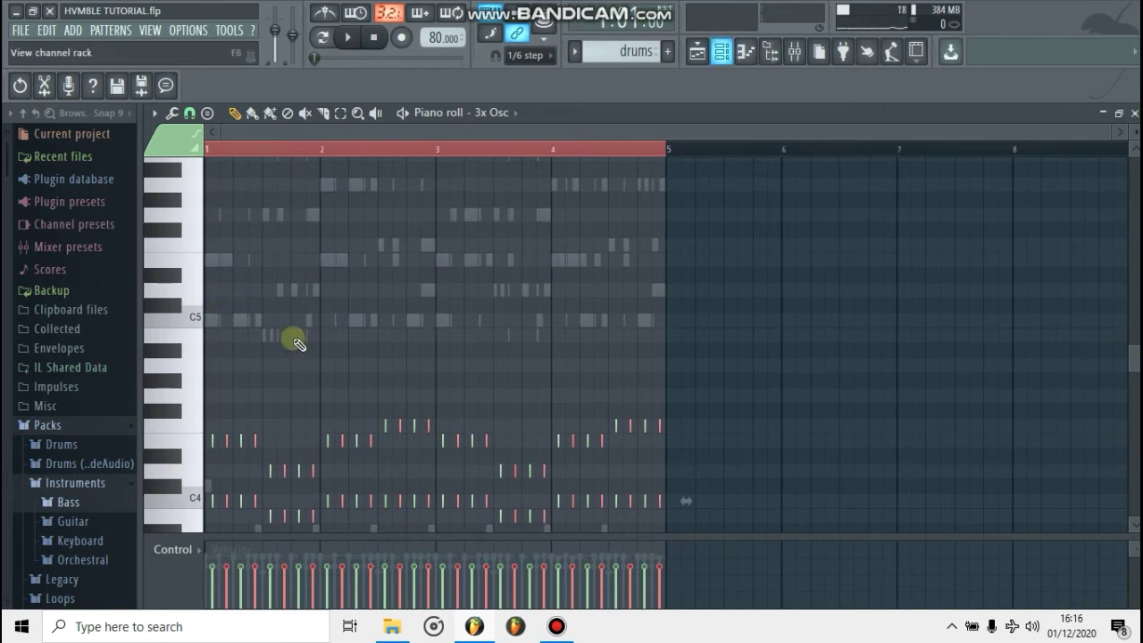
- Load Fruity Reeverb in slot 1 of the 3x Osc mixer track and set its Reverb level to 13%
{"action": "key", "text": "F6"}
{"action": "left_click", "coordinate": [268, 281]}
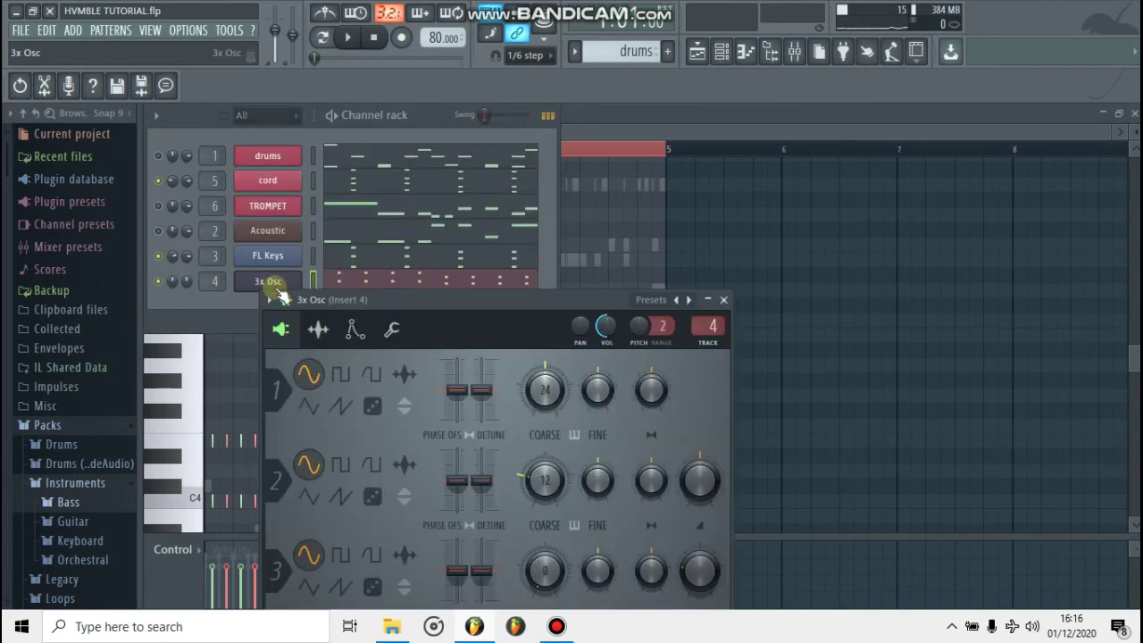
{"action": "key", "text": "F9"}
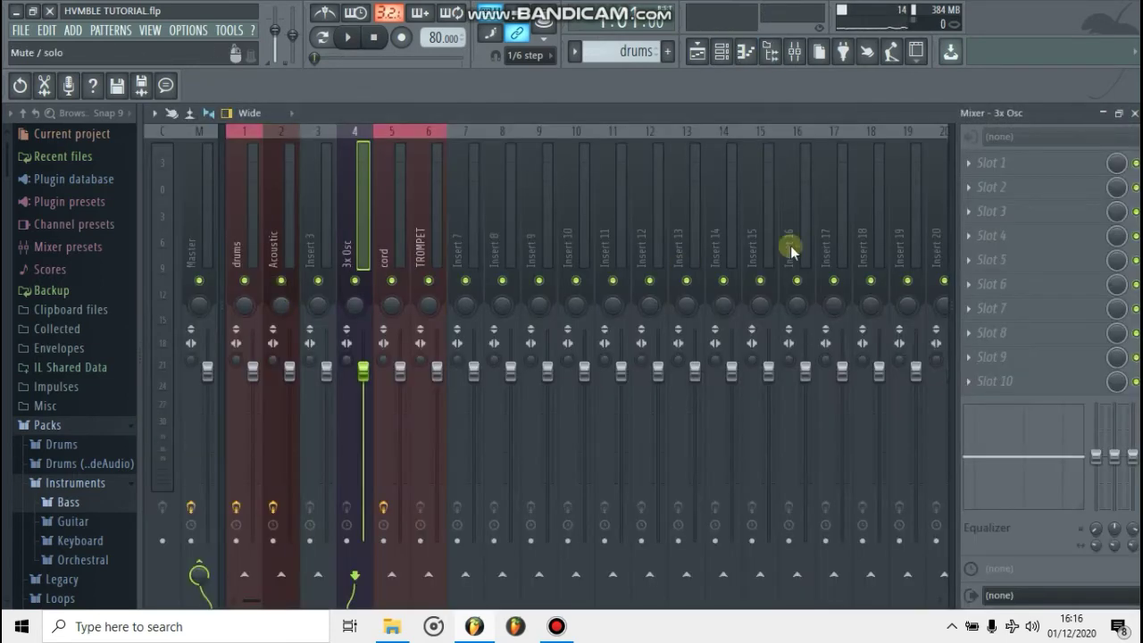
{"action": "left_click", "coordinate": [1010, 179]}
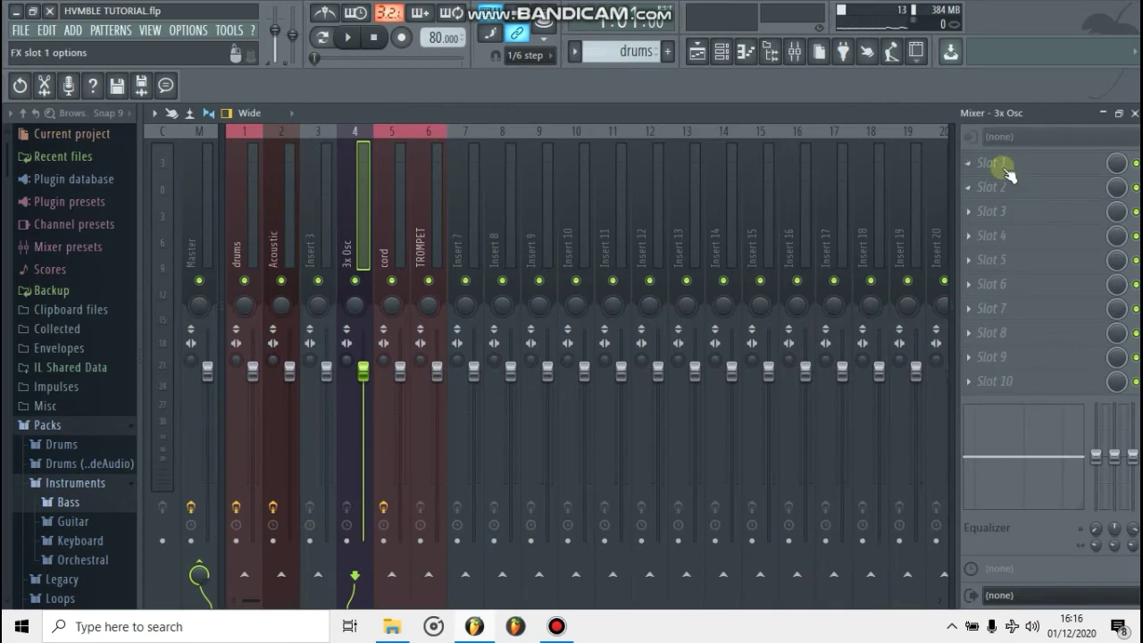
{"action": "left_click", "coordinate": [1005, 166]}
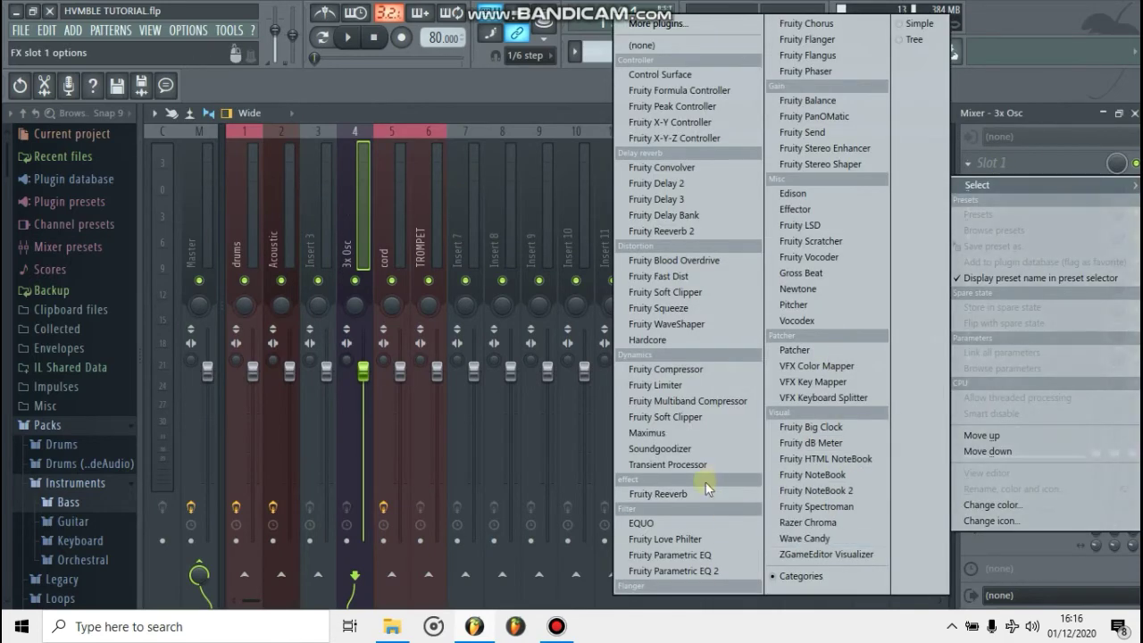
{"action": "left_click", "coordinate": [658, 494]}
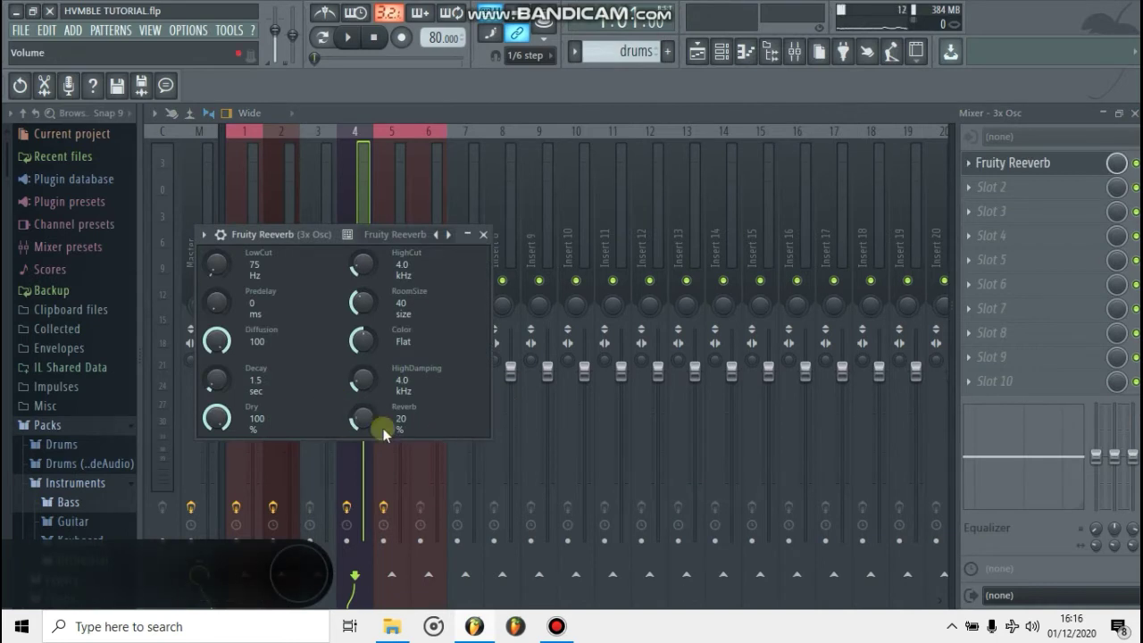
{"action": "scroll", "coordinate": [365, 427], "scroll_direction": "down", "scroll_amount": 5}
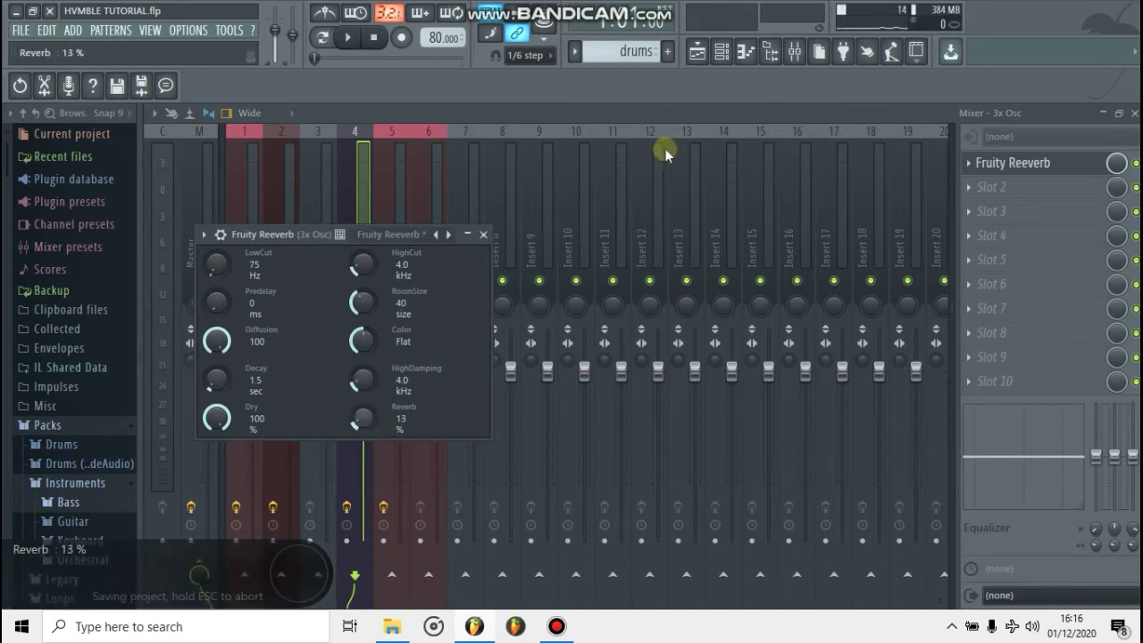
- During playback, set Fruity Reeverb's HighDamping to 2.2 kHz and its Reverb level to 9%
{"action": "key", "text": "space"}
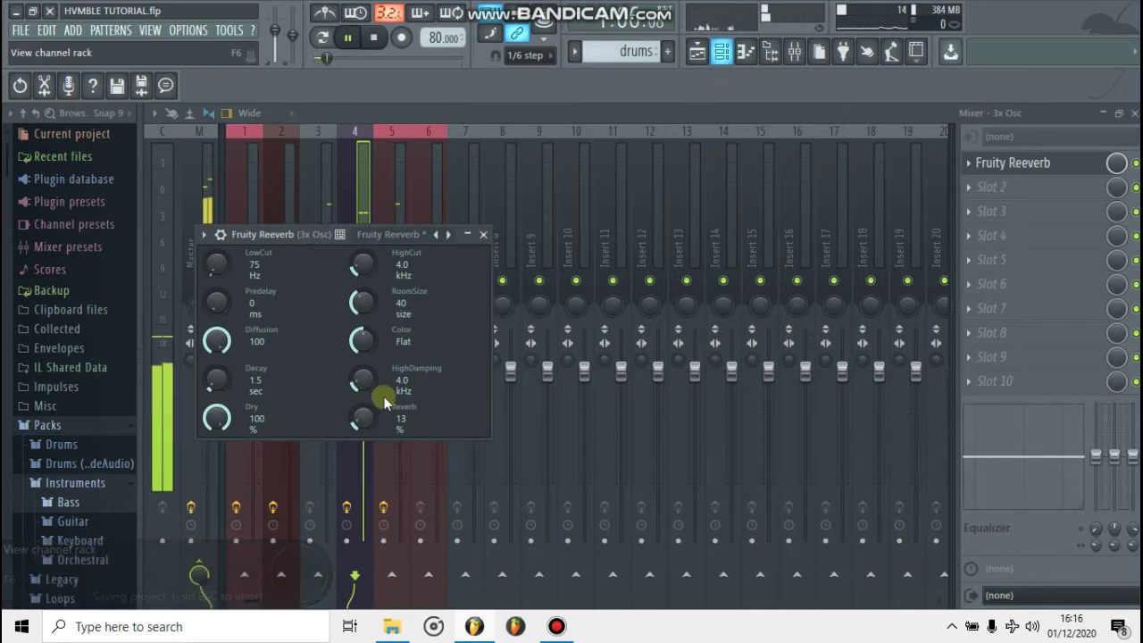
{"action": "key", "text": "space"}
{"action": "key", "text": "space"}
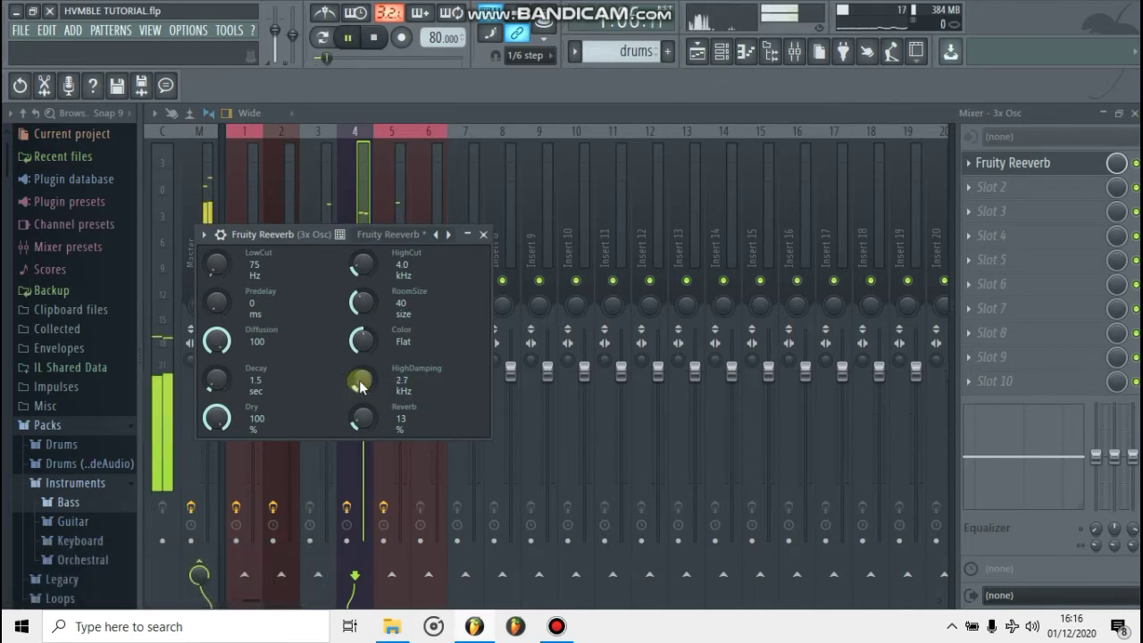
{"action": "scroll", "coordinate": [362, 384], "scroll_direction": "down", "scroll_amount": 5}
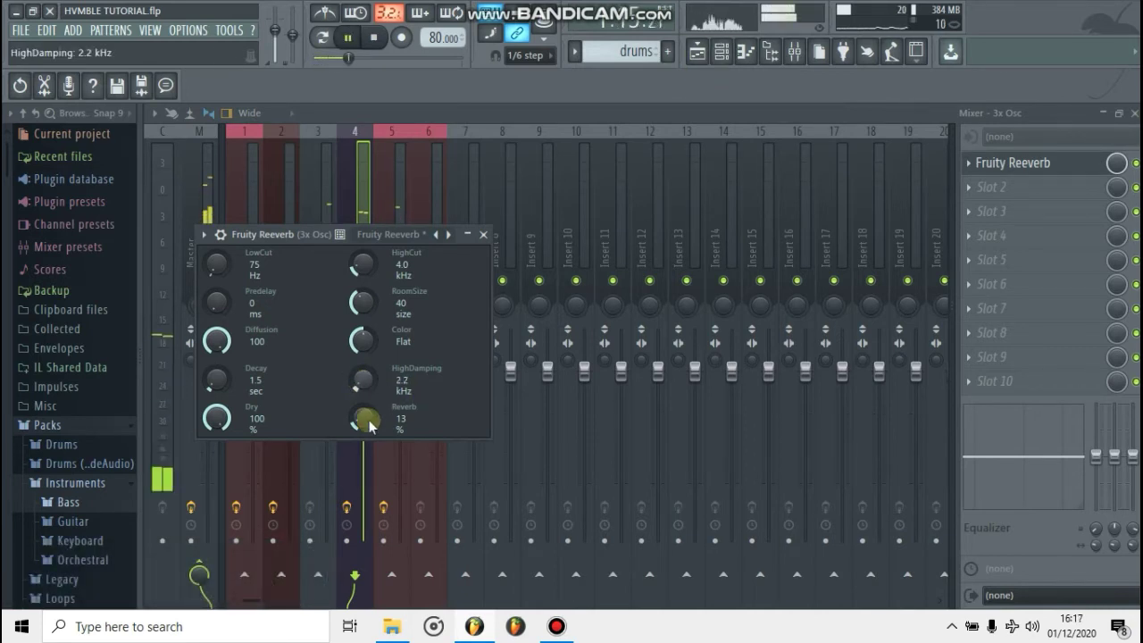
{"action": "scroll", "coordinate": [369, 420], "scroll_direction": "down", "scroll_amount": 4}
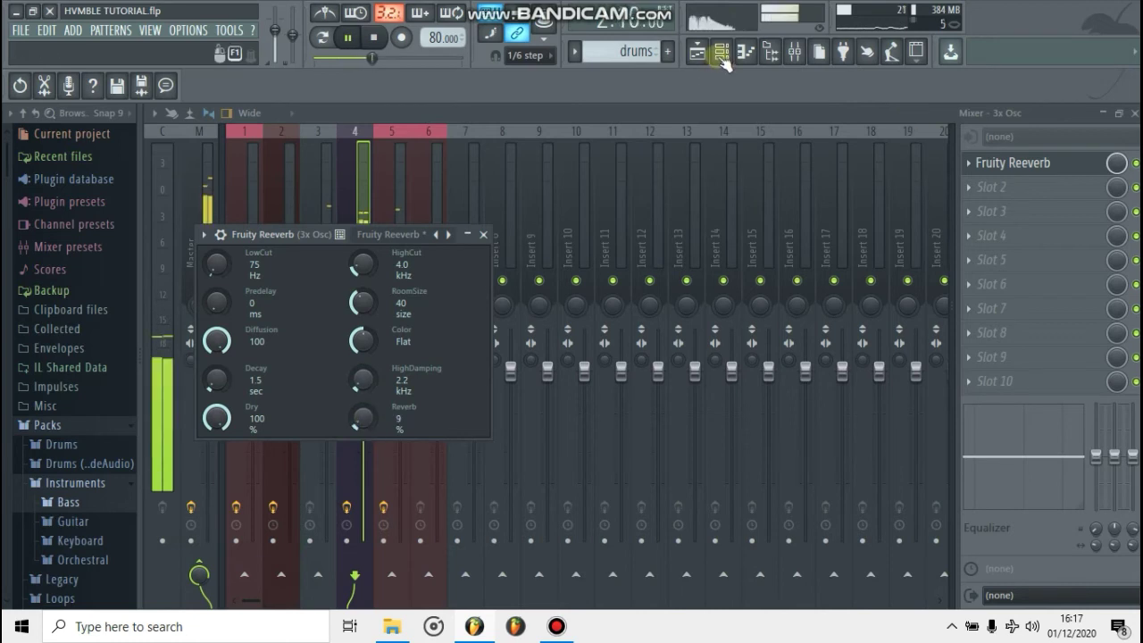
- Stop playback, open the 3x Osc piano roll and draw a one-step C5 note at step 5 of bar 1
{"action": "left_click", "coordinate": [769, 51]}
{"action": "key", "text": "space"}
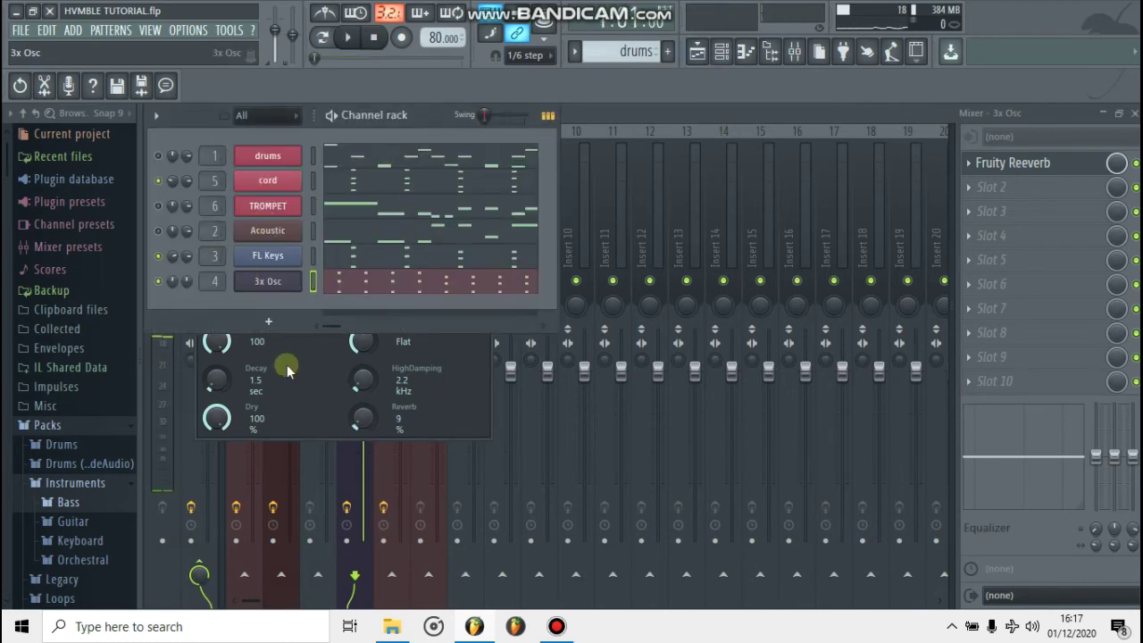
{"action": "left_click", "coordinate": [391, 291]}
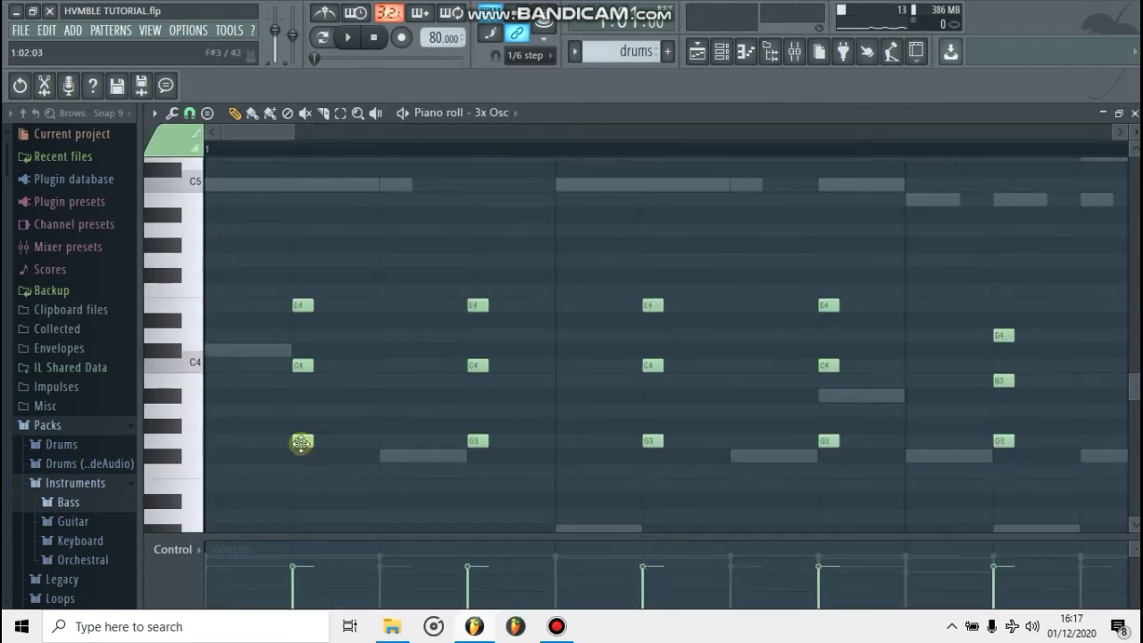
{"action": "scroll", "coordinate": [382, 359], "scroll_direction": "up", "scroll_amount": 3}
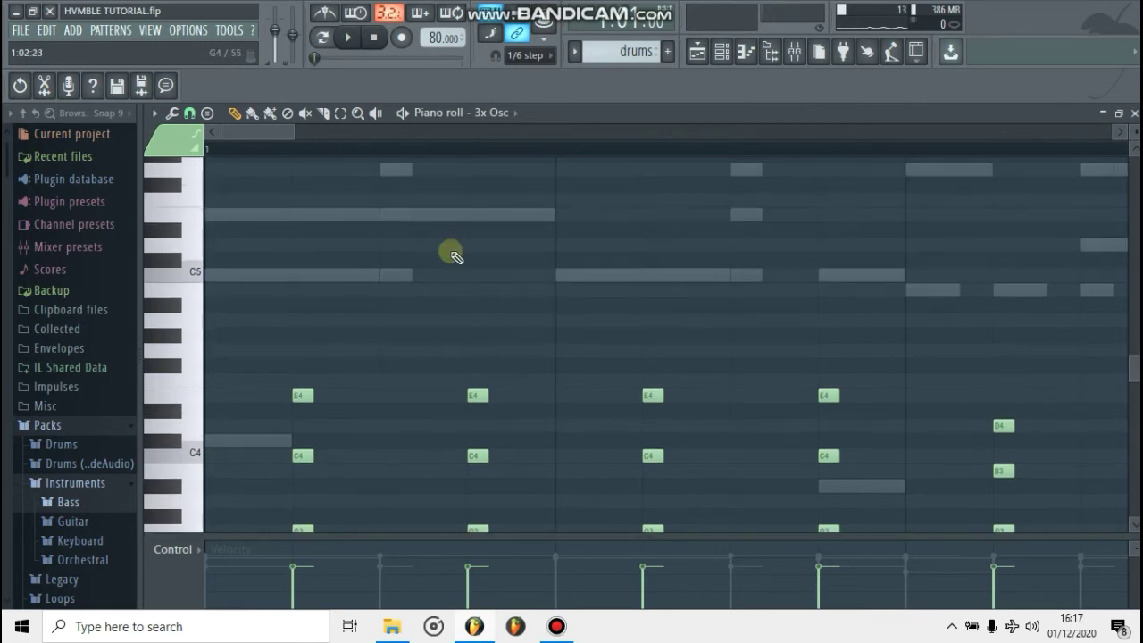
{"action": "scroll", "coordinate": [451, 255], "scroll_direction": "up", "scroll_amount": 3}
{"action": "scroll", "coordinate": [384, 260], "scroll_direction": "down", "scroll_amount": 3, "text": "ctrl"}
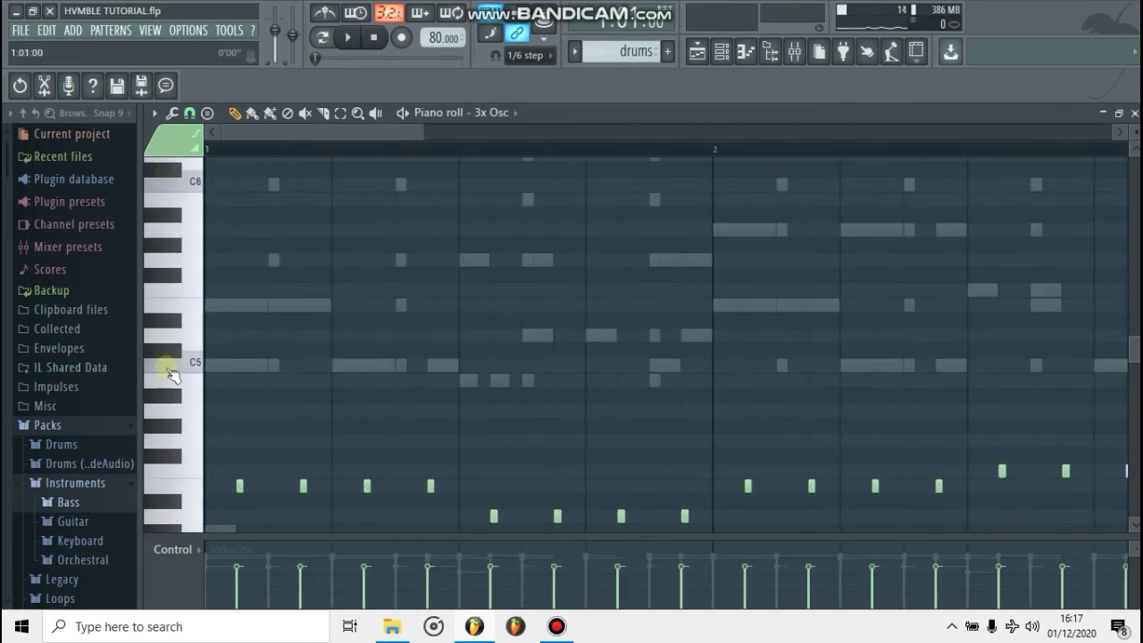
{"action": "key", "text": "space"}
{"action": "scroll", "coordinate": [658, 378], "scroll_direction": "up", "scroll_amount": 3, "text": "ctrl"}
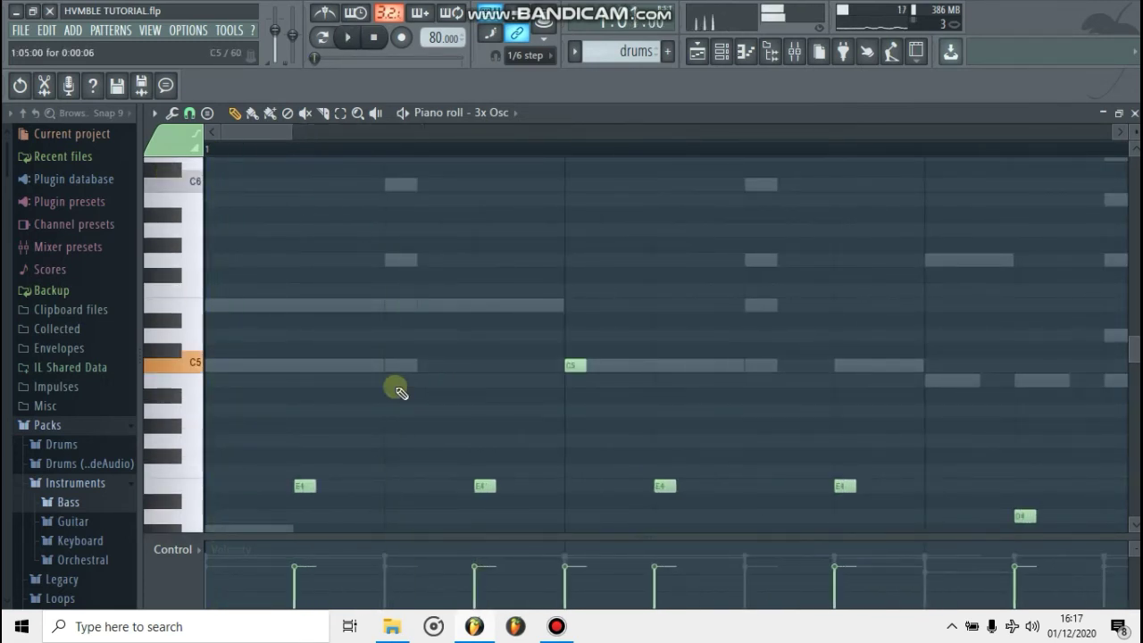
{"action": "left_click_drag", "start_coordinate": [397, 365], "coordinate": [468, 409]}
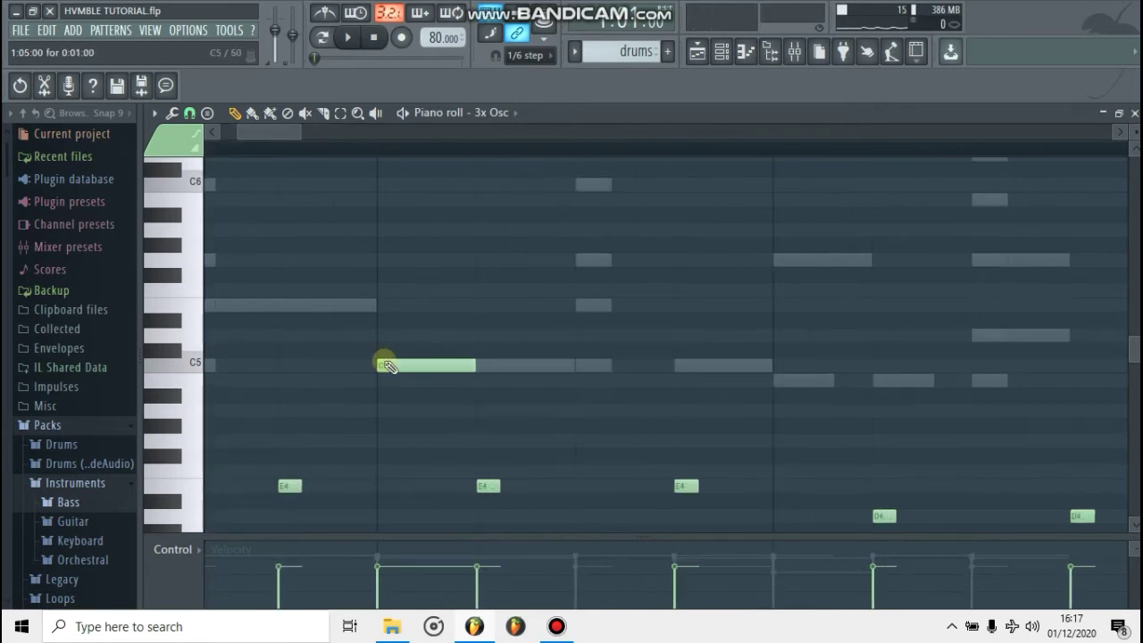
- Play the pattern to check the C5 note against the 3x Osc chords
{"action": "scroll", "coordinate": [384, 361], "scroll_direction": "down", "scroll_amount": 4, "text": "ctrl"}
{"action": "key", "text": "space"}
{"action": "scroll", "coordinate": [381, 363], "scroll_direction": "down", "scroll_amount": 4}
{"action": "scroll", "coordinate": [384, 361], "scroll_direction": "up", "scroll_amount": 2, "text": "ctrl"}
{"action": "scroll", "coordinate": [390, 346], "scroll_direction": "up", "scroll_amount": 1}
{"action": "key", "text": "space"}
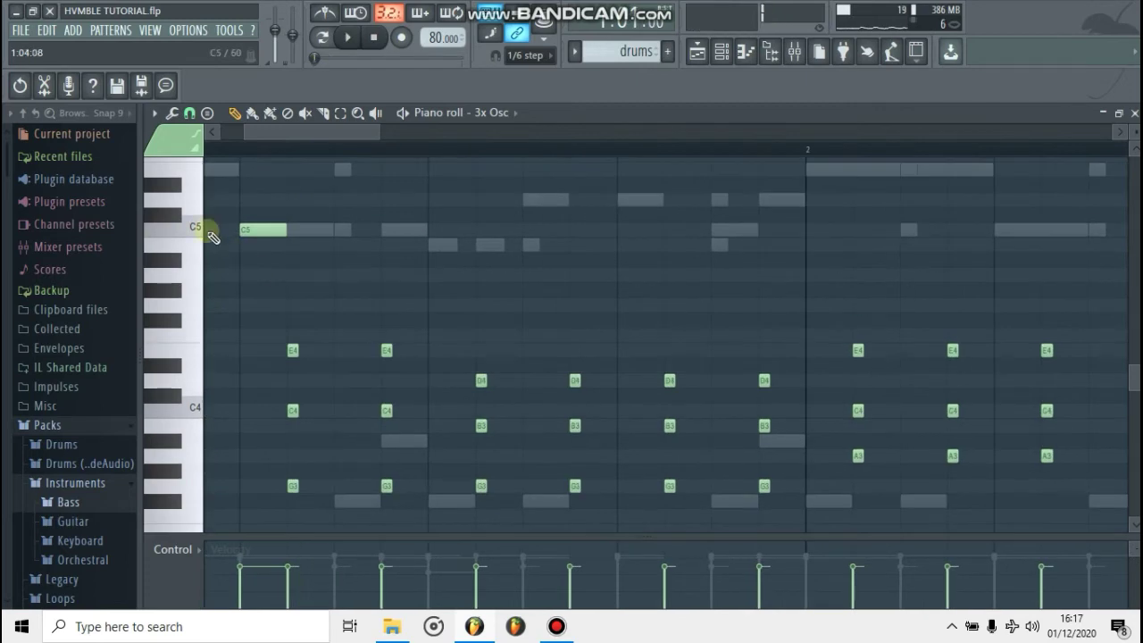
{"action": "scroll", "coordinate": [202, 243], "scroll_direction": "down", "scroll_amount": 4, "text": "ctrl"}
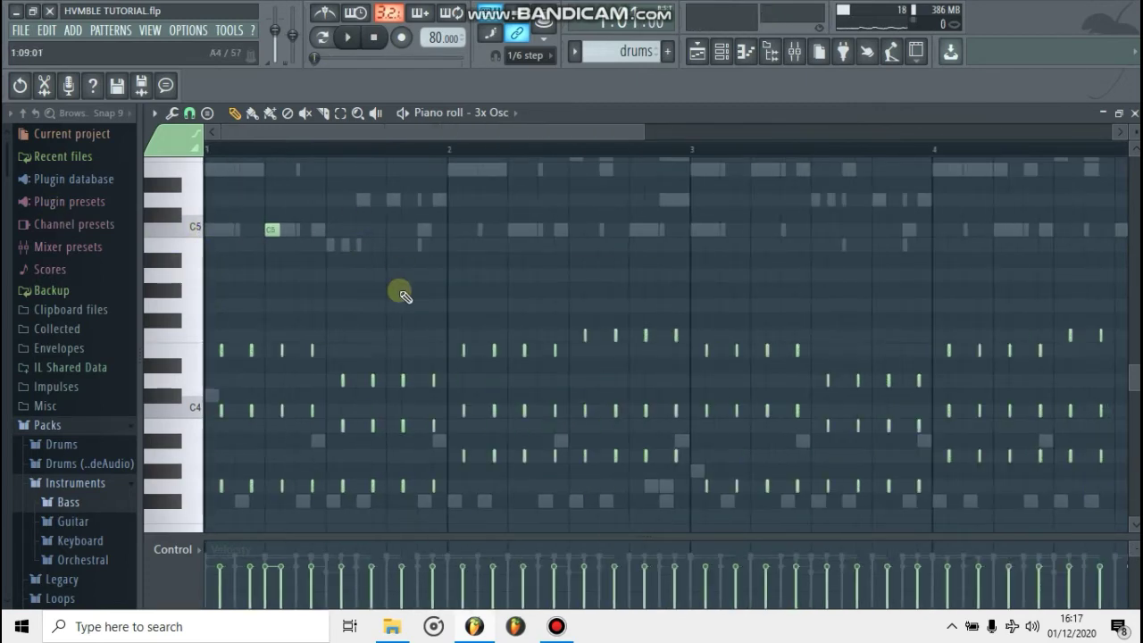
{"action": "scroll", "coordinate": [327, 322], "scroll_direction": "up", "scroll_amount": 2}
{"action": "scroll", "coordinate": [339, 220], "scroll_direction": "up", "scroll_amount": 2, "text": "ctrl"}
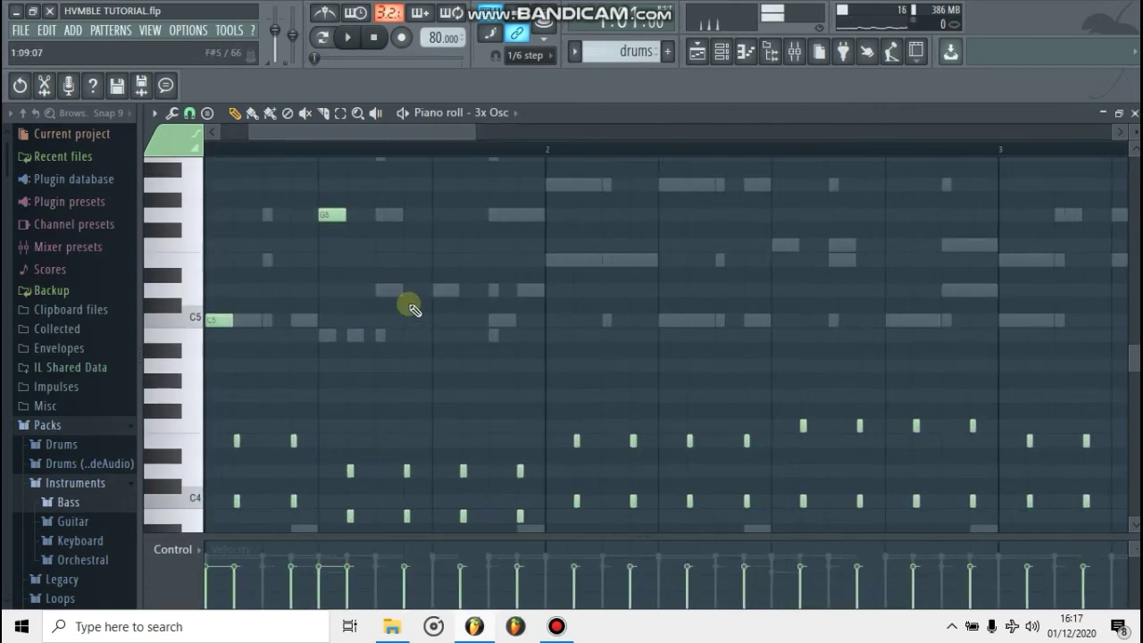
{"action": "scroll", "coordinate": [412, 309], "scroll_direction": "up", "scroll_amount": 3}
{"action": "left_click_drag", "start_coordinate": [497, 354], "coordinate": [459, 286]}
{"action": "right_click", "coordinate": [457, 287]}
{"action": "right_click", "coordinate": [328, 346]}
{"action": "scroll", "coordinate": [204, 250], "scroll_direction": "down", "scroll_amount": 2, "text": "ctrl"}
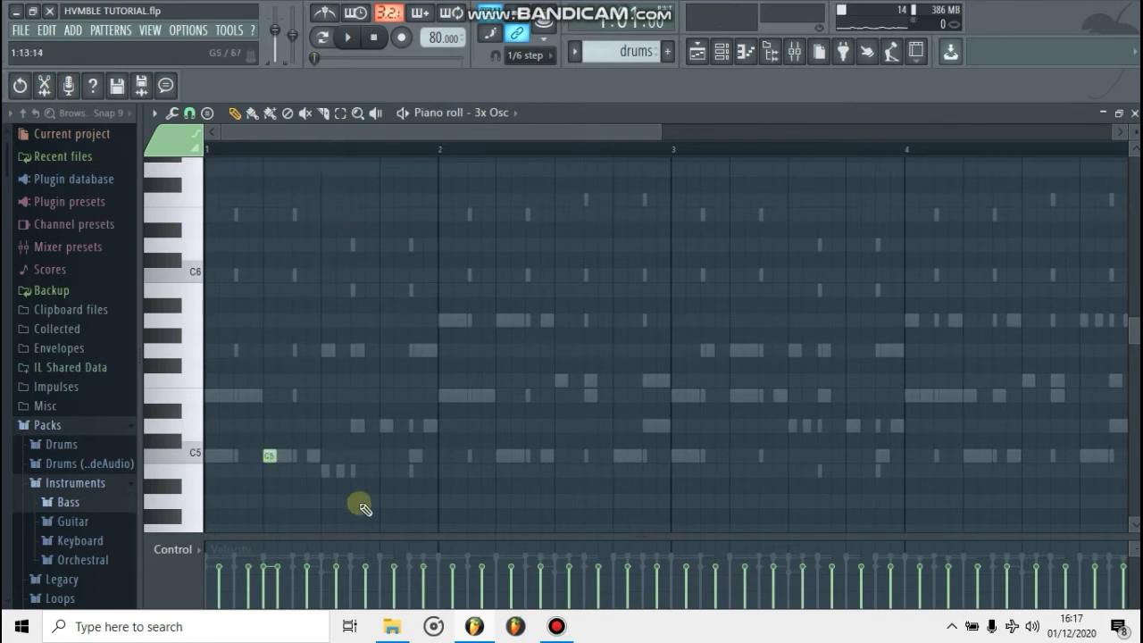
- Add a one-step D5 note at step 13 of bar 1 in the 3x Osc part
{"action": "left_click", "coordinate": [386, 458]}
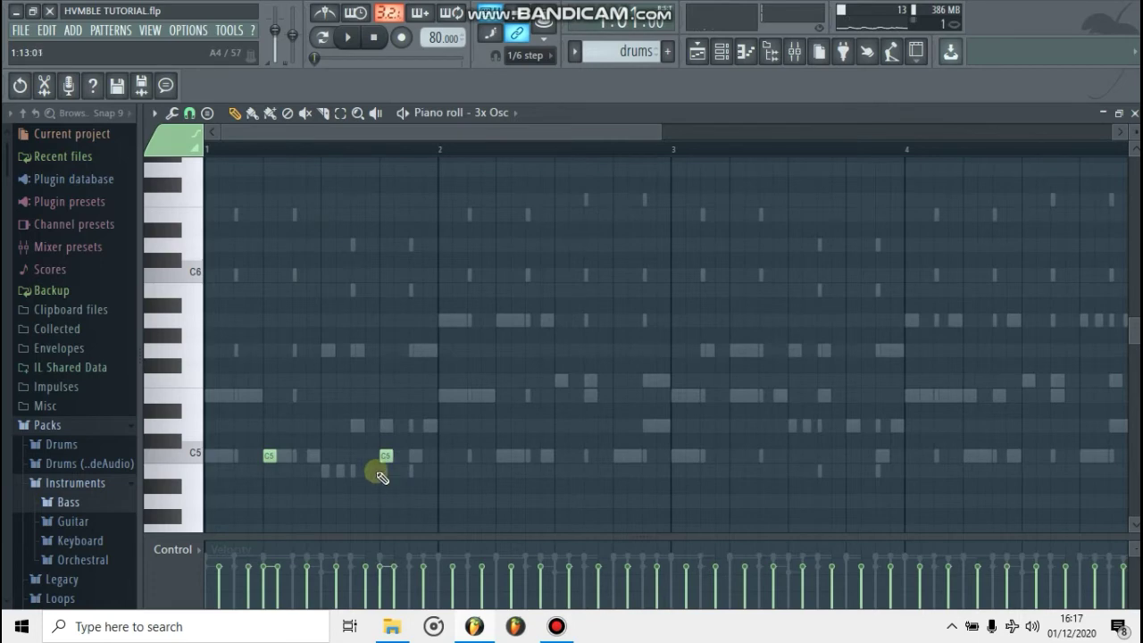
{"action": "scroll", "coordinate": [376, 472], "scroll_direction": "down", "scroll_amount": 1}
{"action": "scroll", "coordinate": [393, 379], "scroll_direction": "up", "scroll_amount": 2, "text": "ctrl"}
{"action": "left_click_drag", "start_coordinate": [390, 365], "coordinate": [391, 332]}
{"action": "scroll", "coordinate": [273, 393], "scroll_direction": "down", "scroll_amount": 2, "text": "ctrl"}
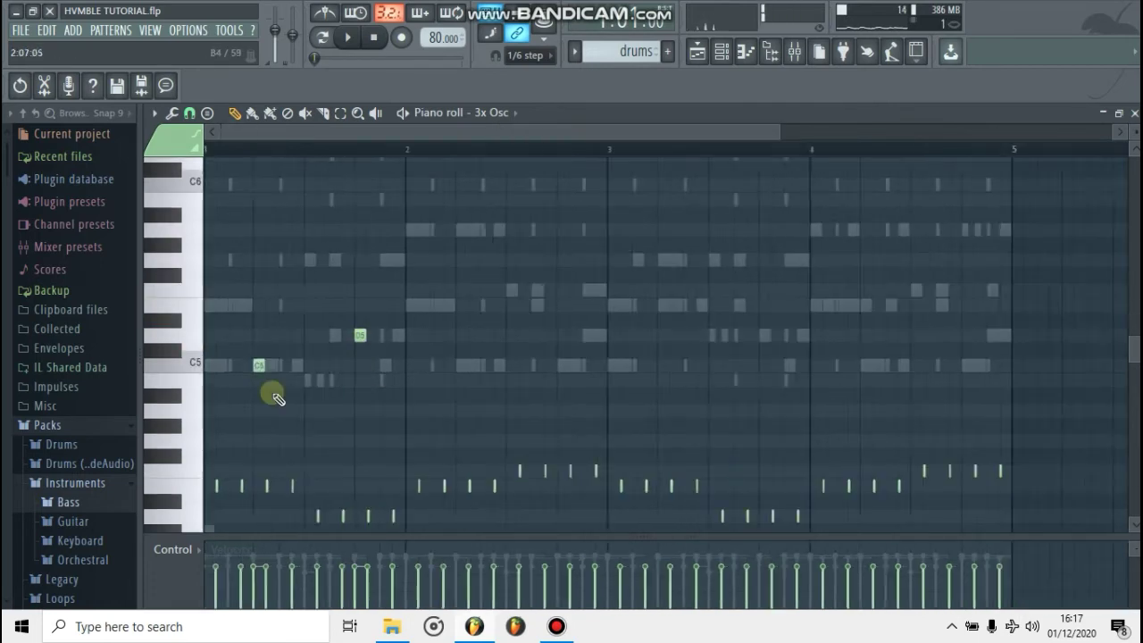
- Play the pattern to check the C5 and D5 notes in bar 1
{"action": "key", "text": "space"}
{"action": "scroll", "coordinate": [416, 414], "scroll_direction": "up", "scroll_amount": 1, "text": "ctrl"}
{"action": "scroll", "coordinate": [417, 413], "scroll_direction": "down", "scroll_amount": 1}
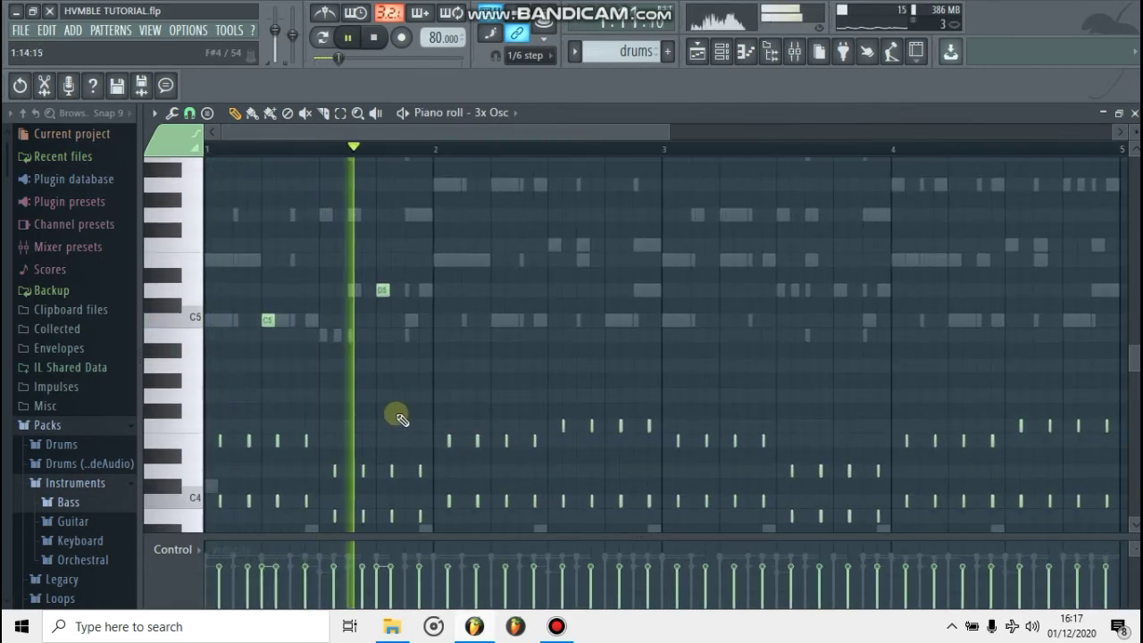
{"action": "scroll", "coordinate": [397, 413], "scroll_direction": "up", "scroll_amount": 1, "text": "ctrl"}
{"action": "key", "text": "space"}
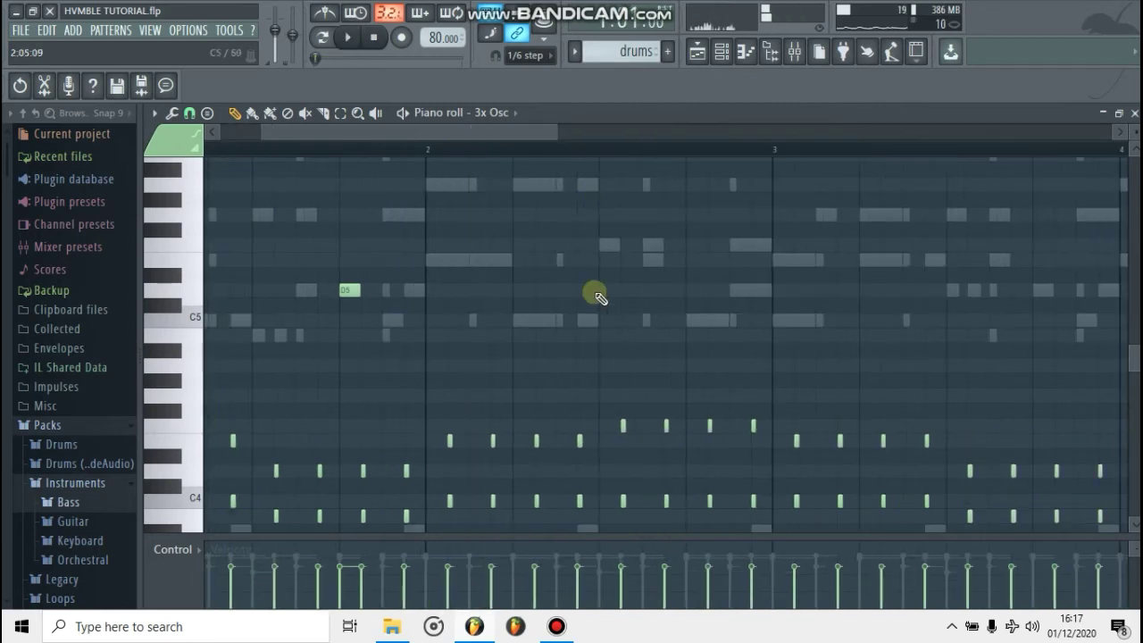
- Add one-step notes to bar 2: C5 at step 5 and F5 at step 13
{"action": "scroll", "coordinate": [352, 183], "scroll_direction": "down", "scroll_amount": 2, "text": "ctrl"}
{"action": "key", "text": "space"}
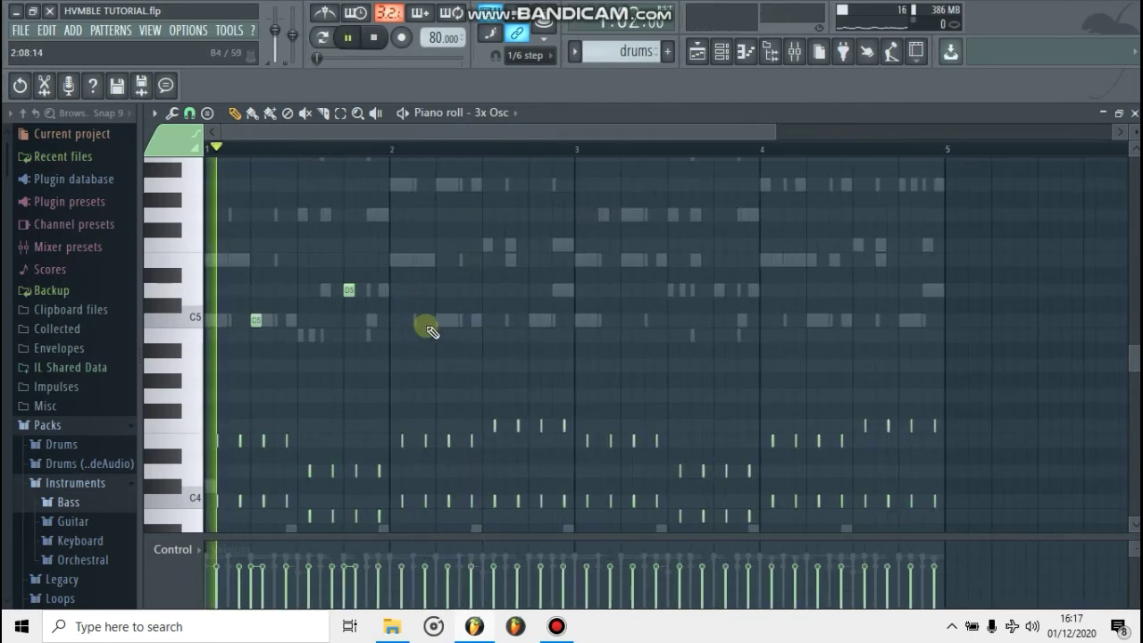
{"action": "scroll", "coordinate": [419, 326], "scroll_direction": "up", "scroll_amount": 2, "text": "ctrl"}
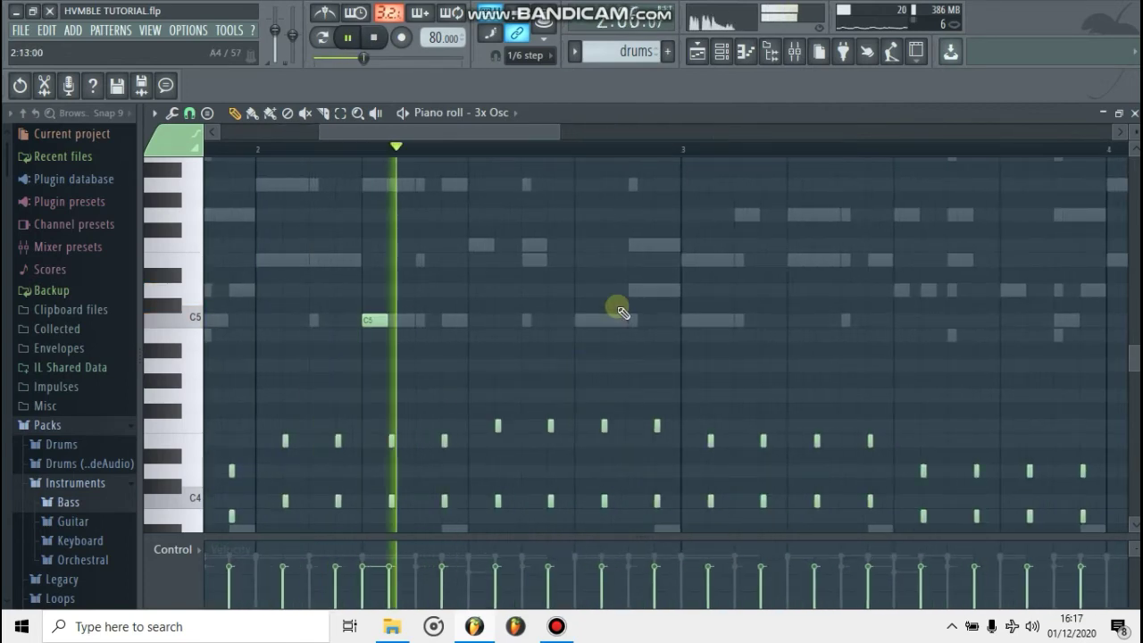
{"action": "scroll", "coordinate": [589, 268], "scroll_direction": "up", "scroll_amount": 2, "text": "ctrl"}
{"action": "key", "text": "space"}
{"action": "scroll", "coordinate": [456, 326], "scroll_direction": "down", "scroll_amount": 4, "text": "ctrl"}
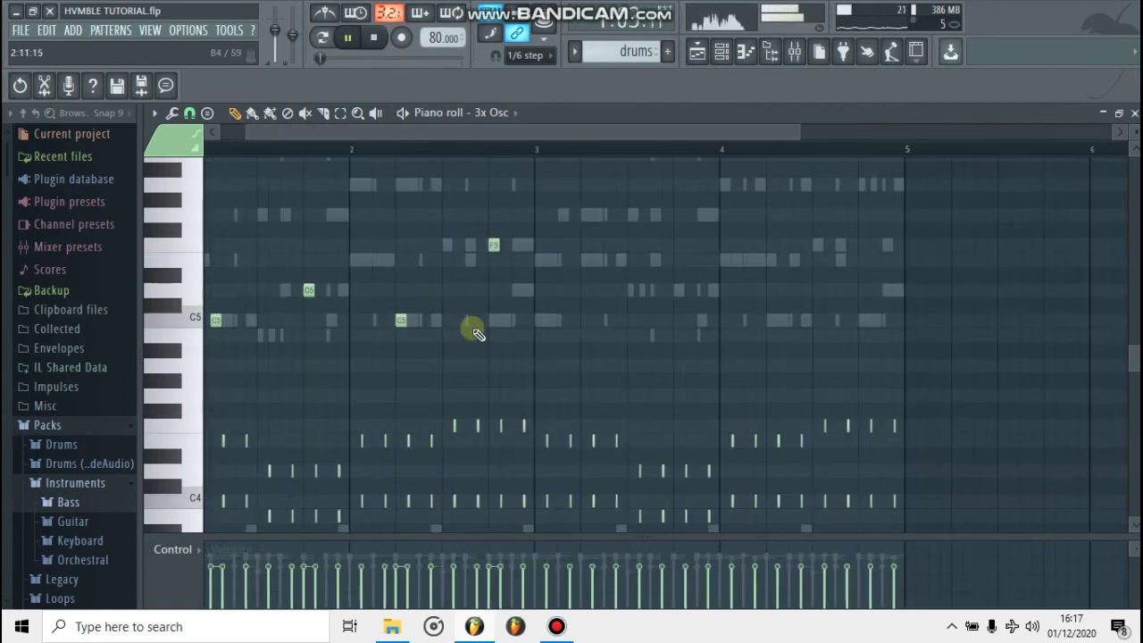
- Audition the melody and add another one-step F5 note at step 15 of bar 2
{"action": "key", "text": "space"}
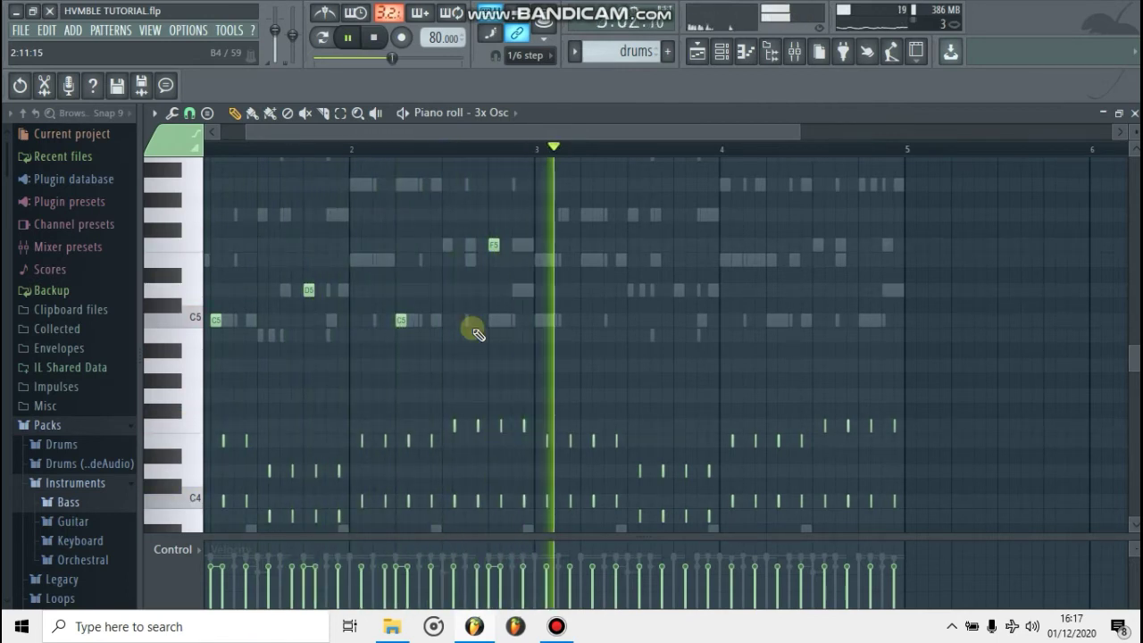
{"action": "key", "text": "space"}
{"action": "scroll", "coordinate": [549, 298], "scroll_direction": "up", "scroll_amount": 5}
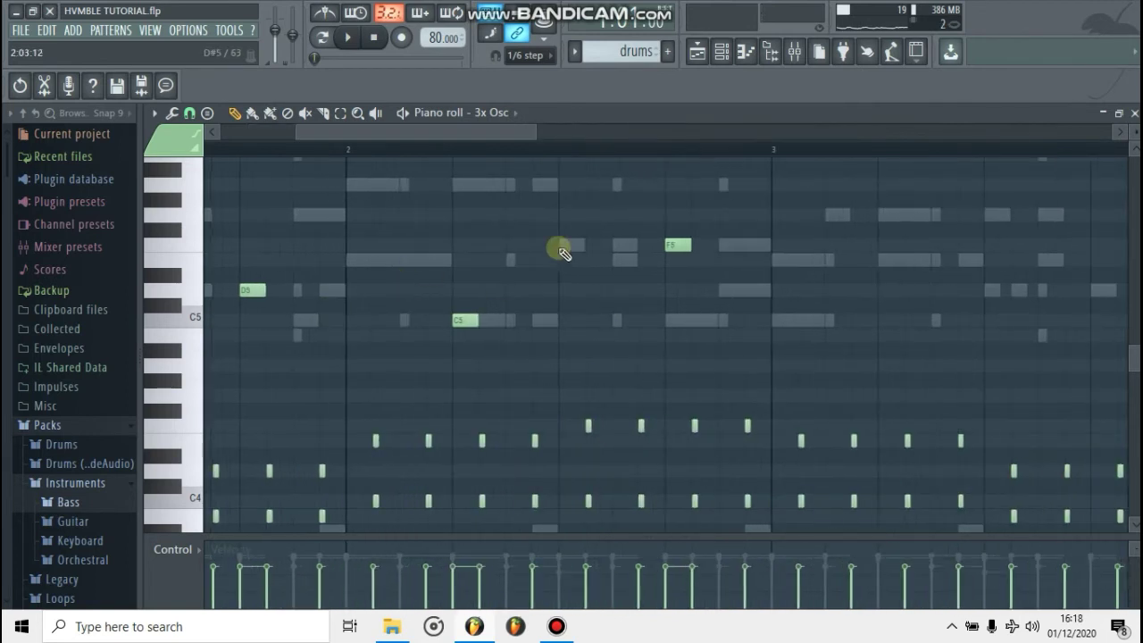
{"action": "scroll", "coordinate": [580, 312], "scroll_direction": "up", "scroll_amount": 2}
{"action": "scroll", "coordinate": [426, 313], "scroll_direction": "up", "scroll_amount": 1}
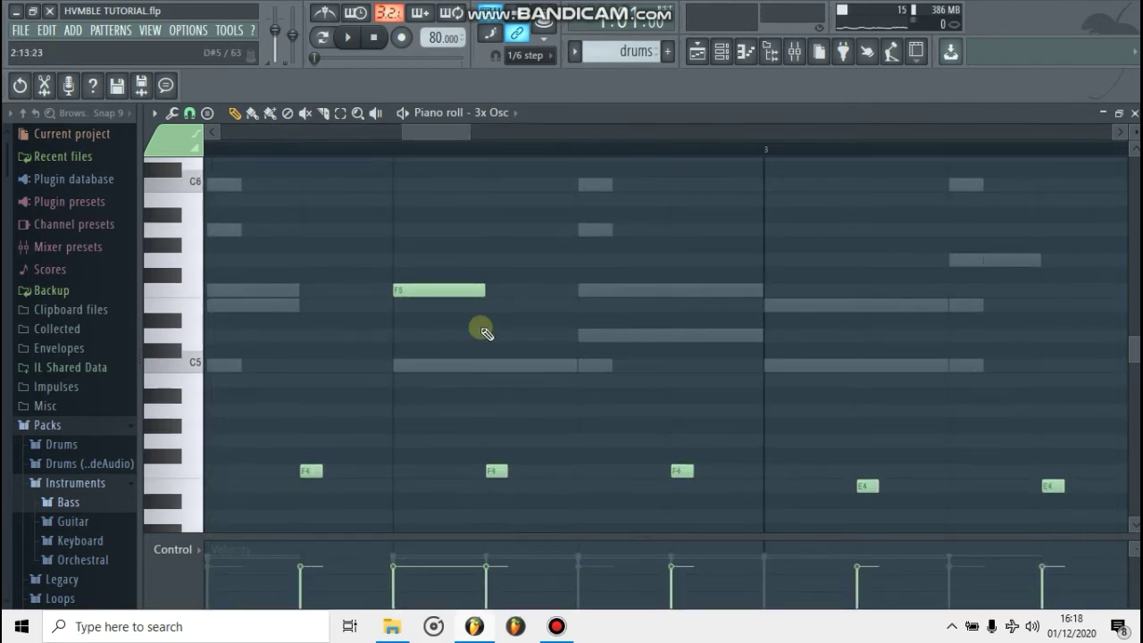
{"action": "left_click", "coordinate": [548, 295]}
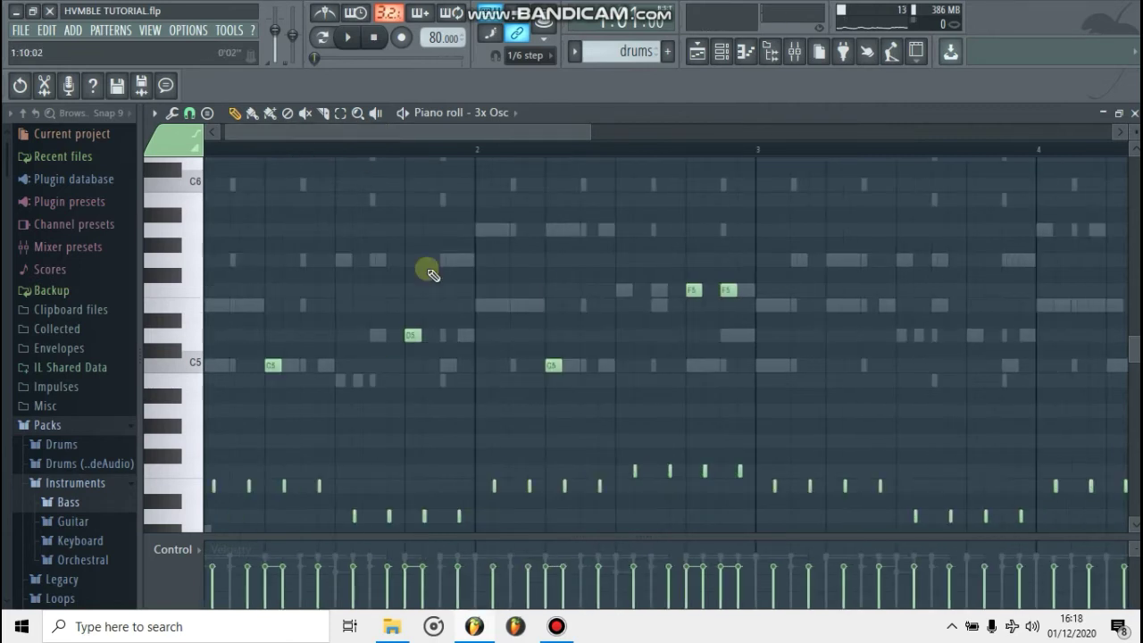
- Play the pattern to check the added 3x Osc melody notes through bar 2
{"action": "key", "text": "space"}
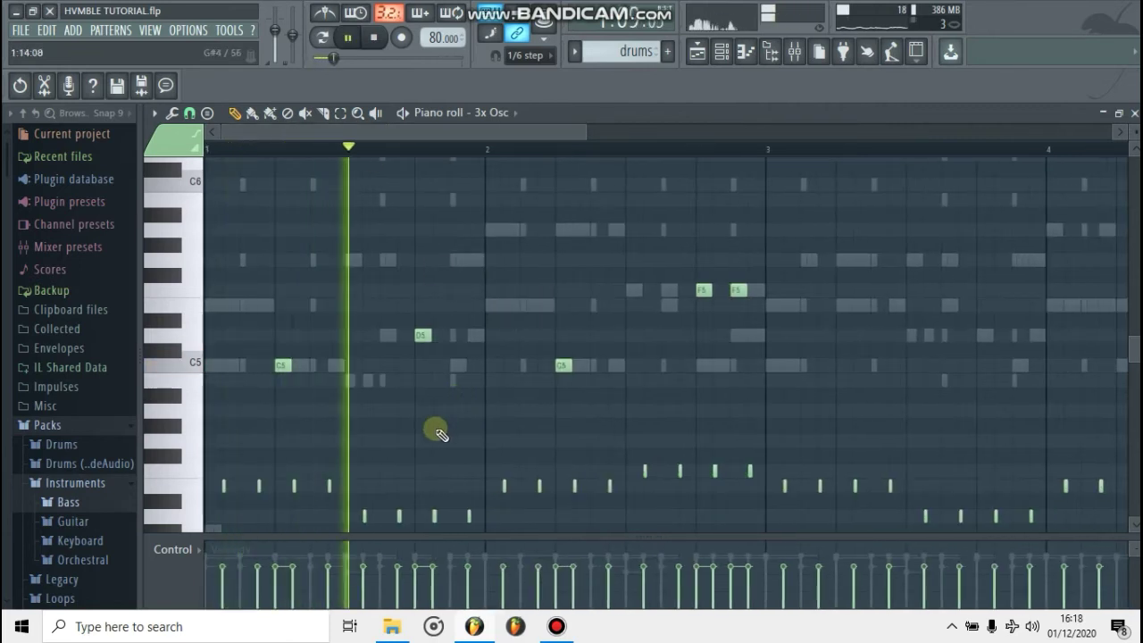
{"action": "left_click", "coordinate": [556, 628]}
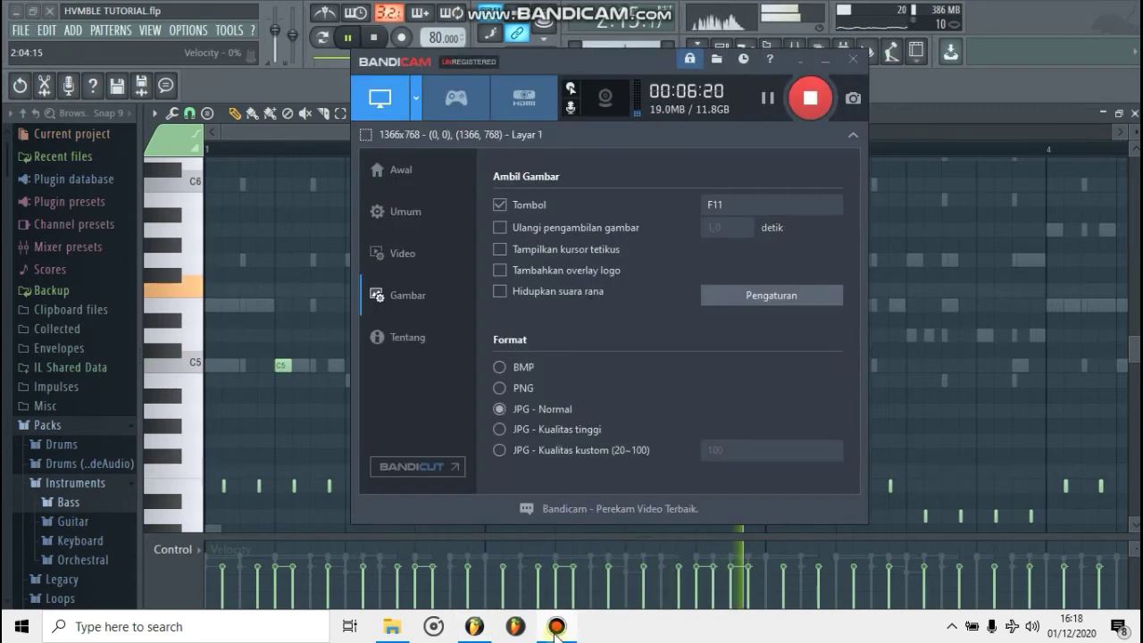
{"action": "left_click", "coordinate": [556, 636]}
{"action": "scroll", "coordinate": [632, 306], "scroll_direction": "down", "scroll_amount": 3}
{"action": "key", "text": "space"}
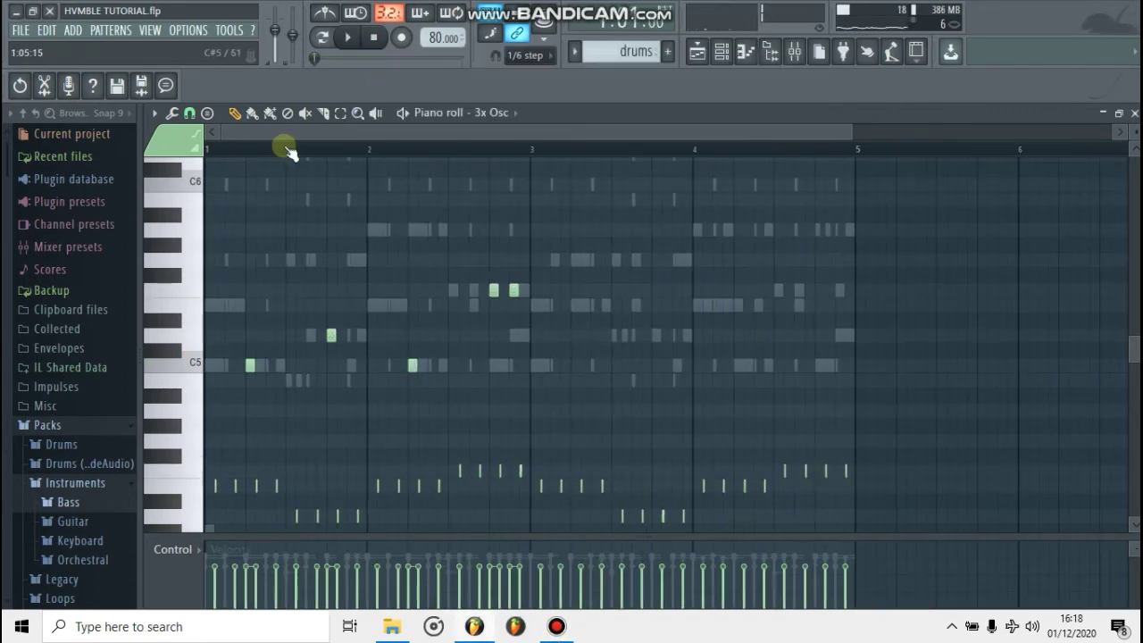
- Add one-step notes to bar 1 of the 3x Osc melody: E5 at step 7 and B4 at step 15
{"action": "scroll", "coordinate": [287, 152], "scroll_direction": "up", "scroll_amount": 3}
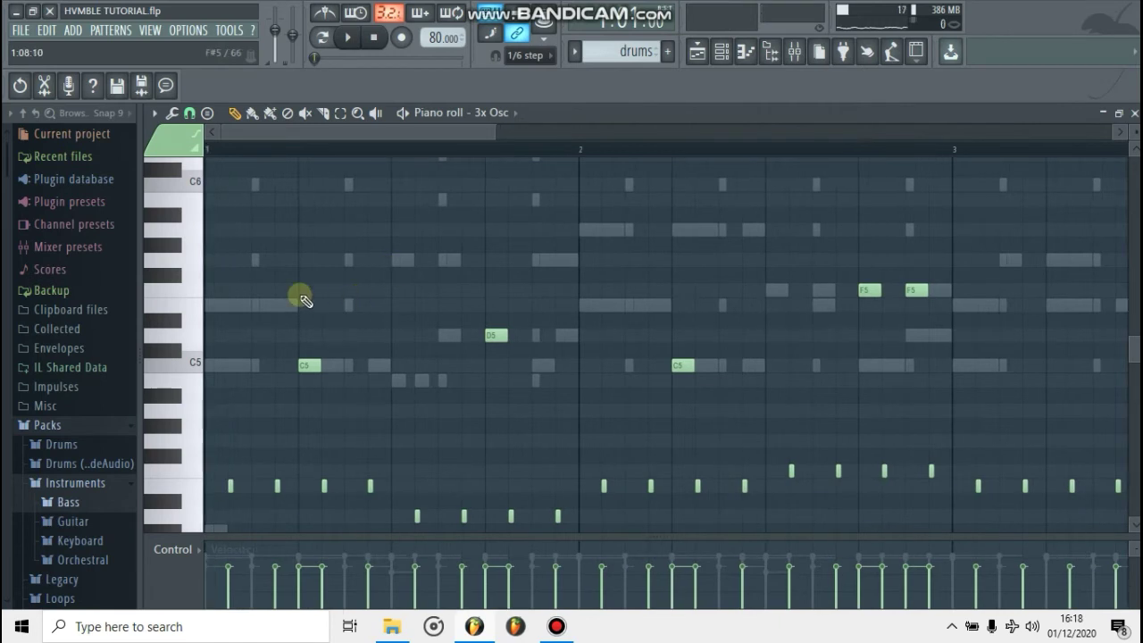
{"action": "scroll", "coordinate": [358, 287], "scroll_direction": "down", "scroll_amount": 3}
{"action": "scroll", "coordinate": [429, 315], "scroll_direction": "up", "scroll_amount": 2}
{"action": "key", "text": "space"}
{"action": "scroll", "coordinate": [439, 375], "scroll_direction": "up", "scroll_amount": 3}
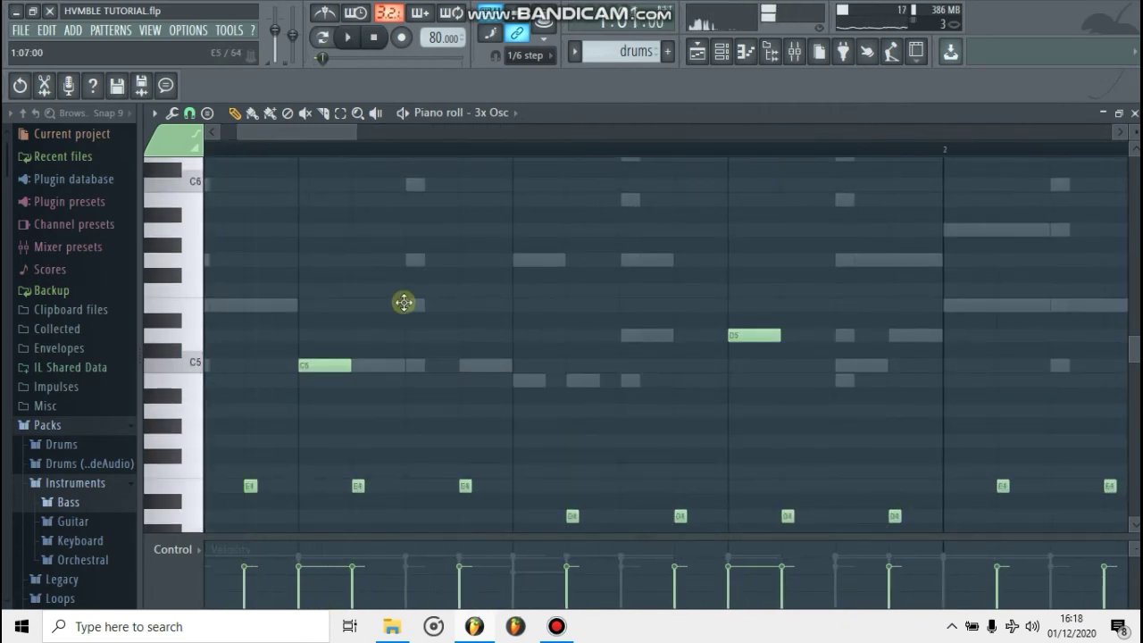
{"action": "left_click", "coordinate": [408, 304]}
{"action": "scroll", "coordinate": [616, 418], "scroll_direction": "down", "scroll_amount": 3}
{"action": "scroll", "coordinate": [572, 414], "scroll_direction": "up", "scroll_amount": 3}
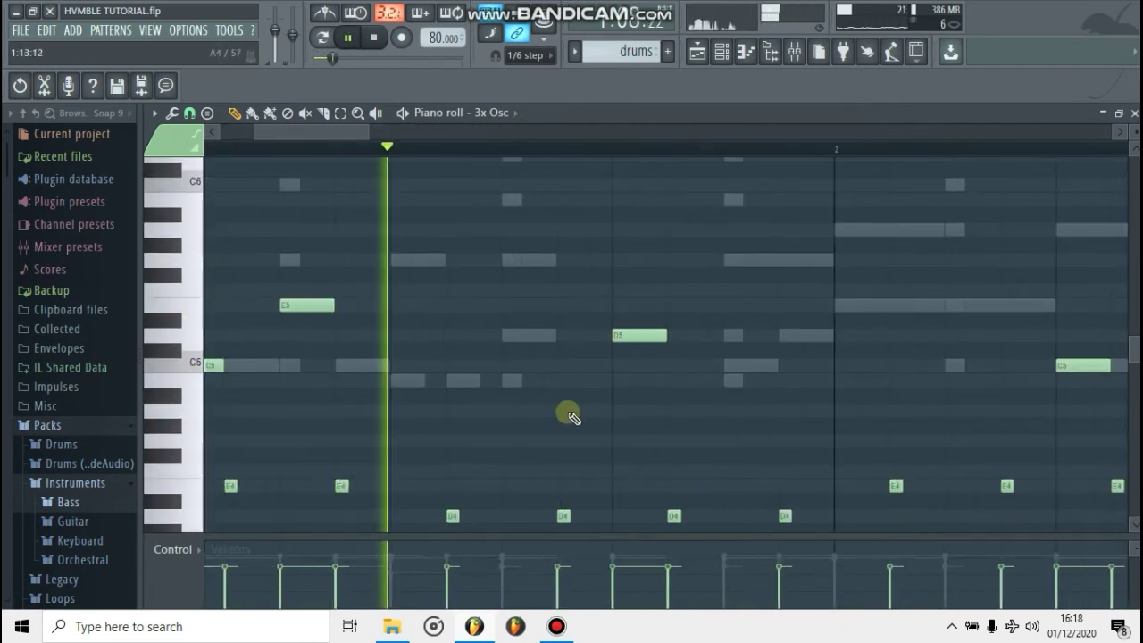
{"action": "scroll", "coordinate": [572, 412], "scroll_direction": "down", "scroll_amount": 1}
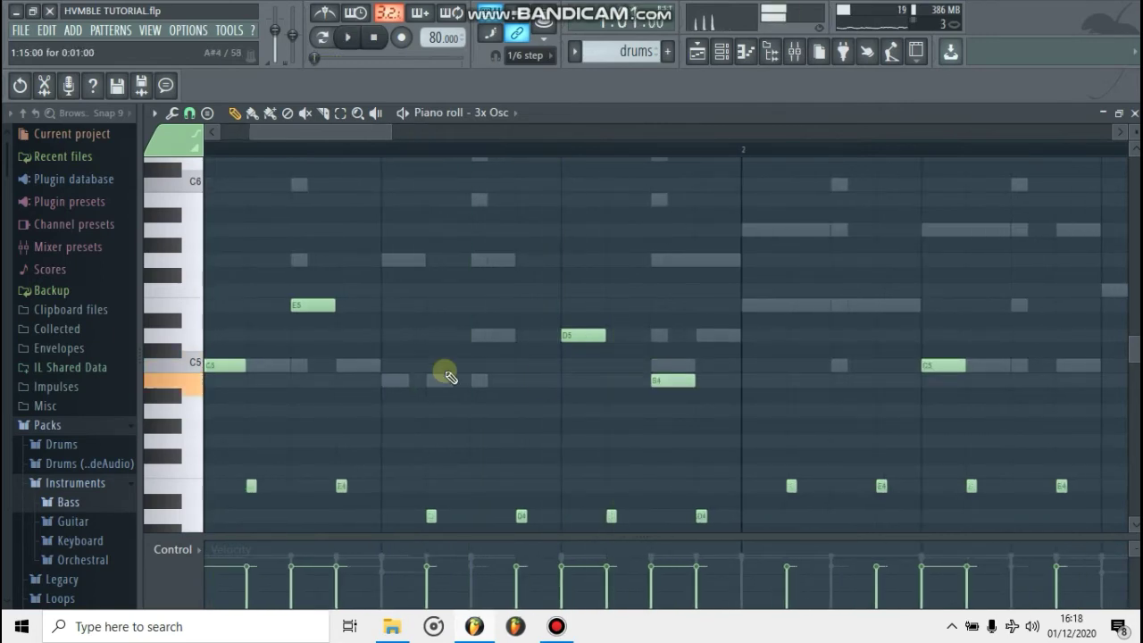
- Audition the melody and add a one-step E5 note at step 7 of bar 2
{"action": "scroll", "coordinate": [523, 391], "scroll_direction": "down", "scroll_amount": 3}
{"action": "scroll", "coordinate": [563, 412], "scroll_direction": "up", "scroll_amount": 2}
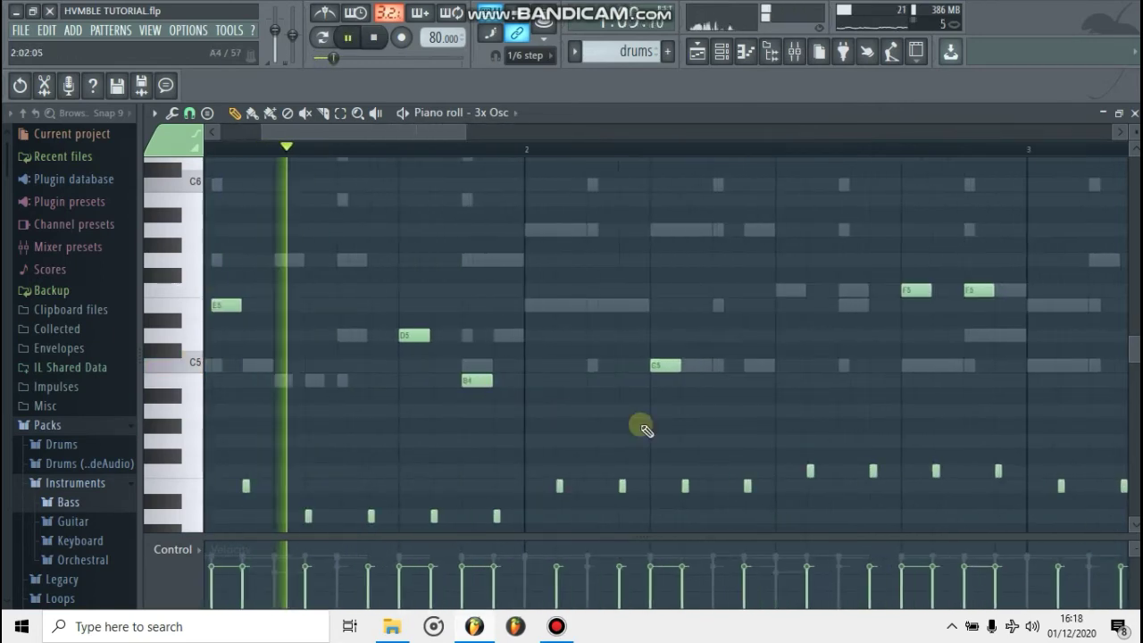
{"action": "scroll", "coordinate": [636, 422], "scroll_direction": "down", "scroll_amount": 3}
{"action": "scroll", "coordinate": [623, 414], "scroll_direction": "up", "scroll_amount": 3}
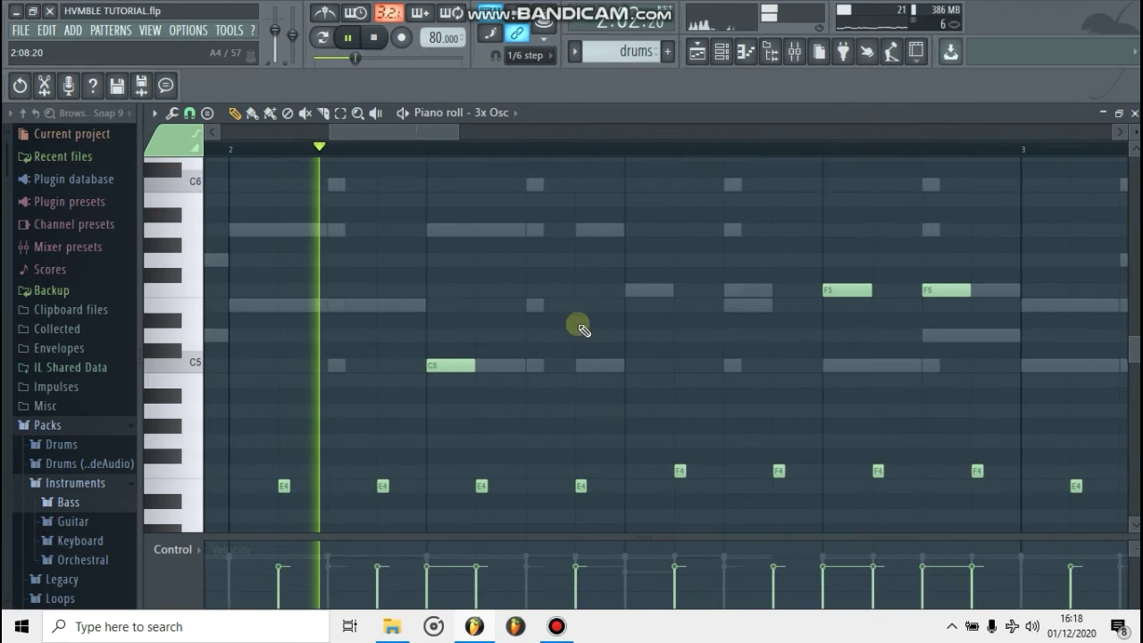
{"action": "scroll", "coordinate": [539, 294], "scroll_direction": "up", "scroll_amount": 3}
{"action": "key", "text": "space"}
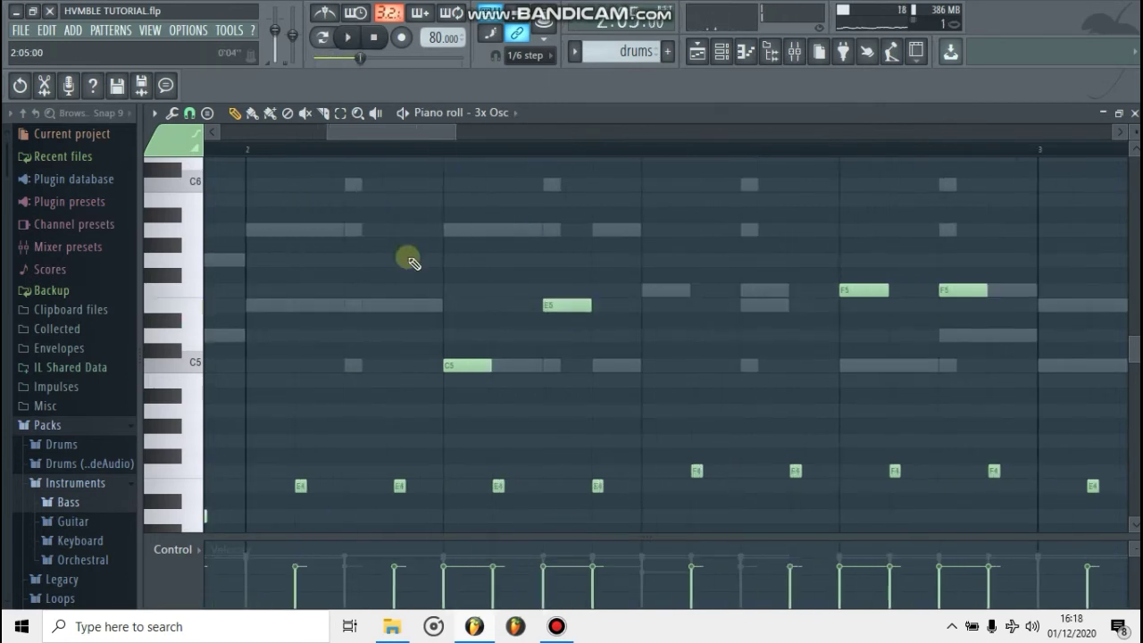
- Audition bar 2 from step 5 and replace the F5 note at step 15 with C5
{"action": "key", "text": "space"}
{"action": "scroll", "coordinate": [572, 357], "scroll_direction": "down", "scroll_amount": 3}
{"action": "scroll", "coordinate": [648, 339], "scroll_direction": "up", "scroll_amount": 2}
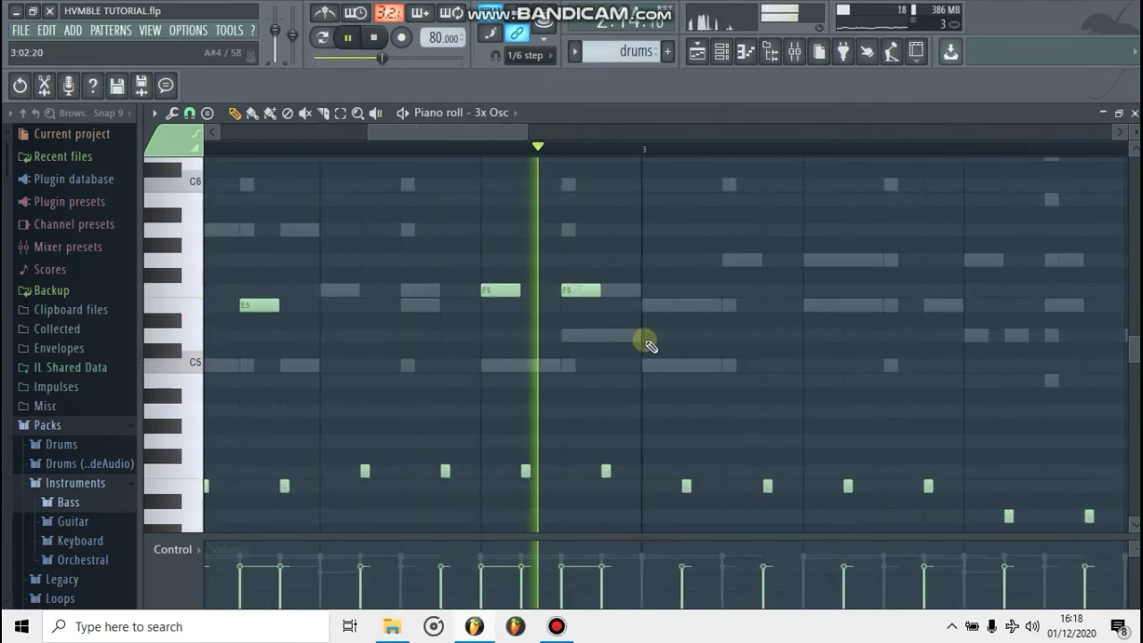
{"action": "key", "text": "space"}
{"action": "scroll", "coordinate": [585, 293], "scroll_direction": "down", "scroll_amount": 3}
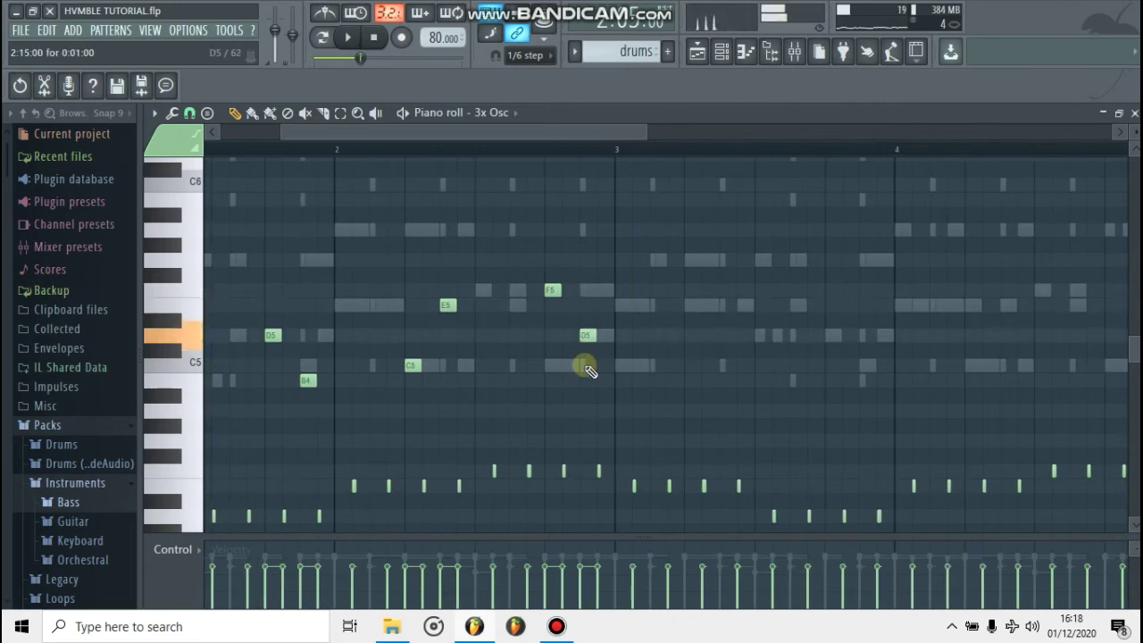
{"action": "key", "text": "space"}
{"action": "scroll", "coordinate": [585, 369], "scroll_direction": "up", "scroll_amount": 2}
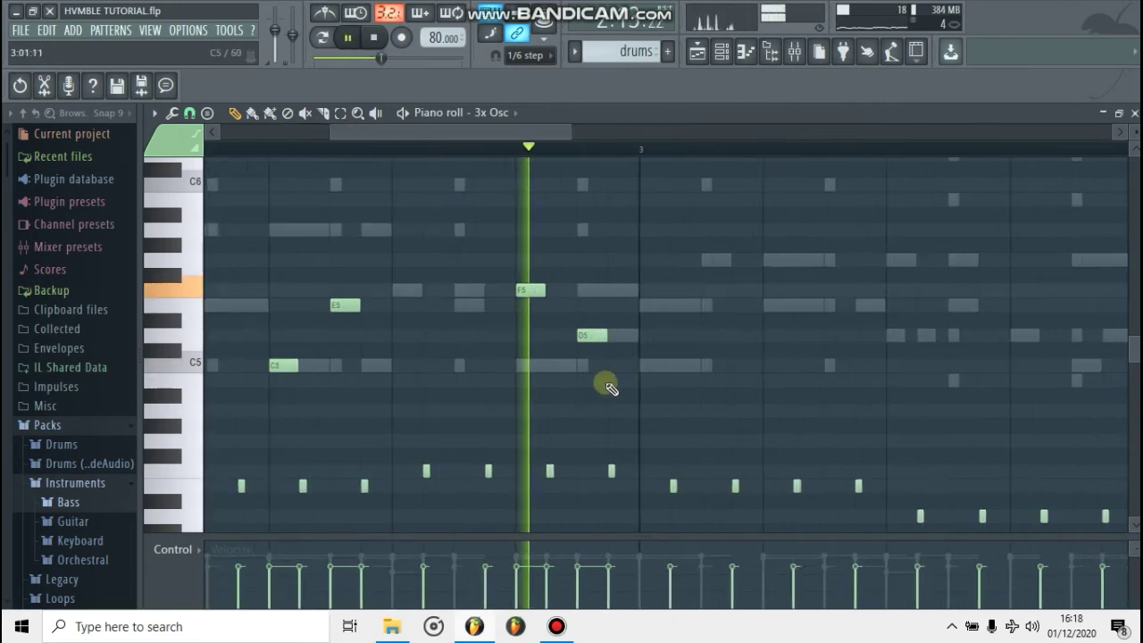
{"action": "key", "text": "space"}
{"action": "scroll", "coordinate": [580, 362], "scroll_direction": "down", "scroll_amount": 1}
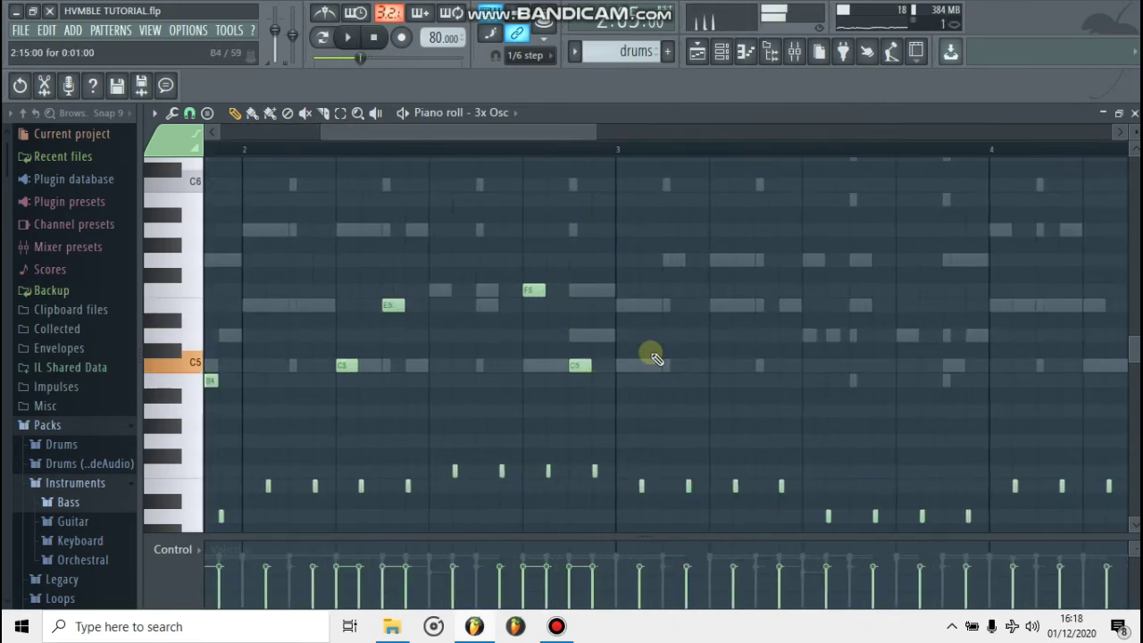
- Audition bar 2, raise the 3x Osc melody note at step 15 to D5, and replay the bar
{"action": "key", "text": "space"}
{"action": "scroll", "coordinate": [653, 356], "scroll_direction": "down", "scroll_amount": 1}
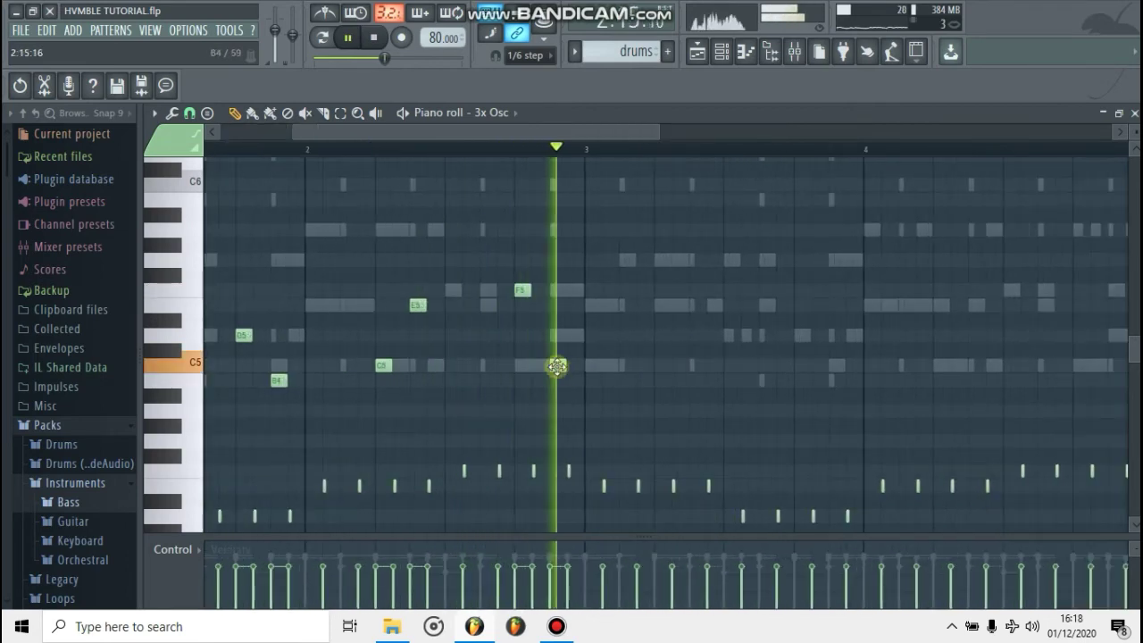
{"action": "key", "text": "space"}
{"action": "left_click_drag", "start_coordinate": [557, 366], "coordinate": [556, 342]}
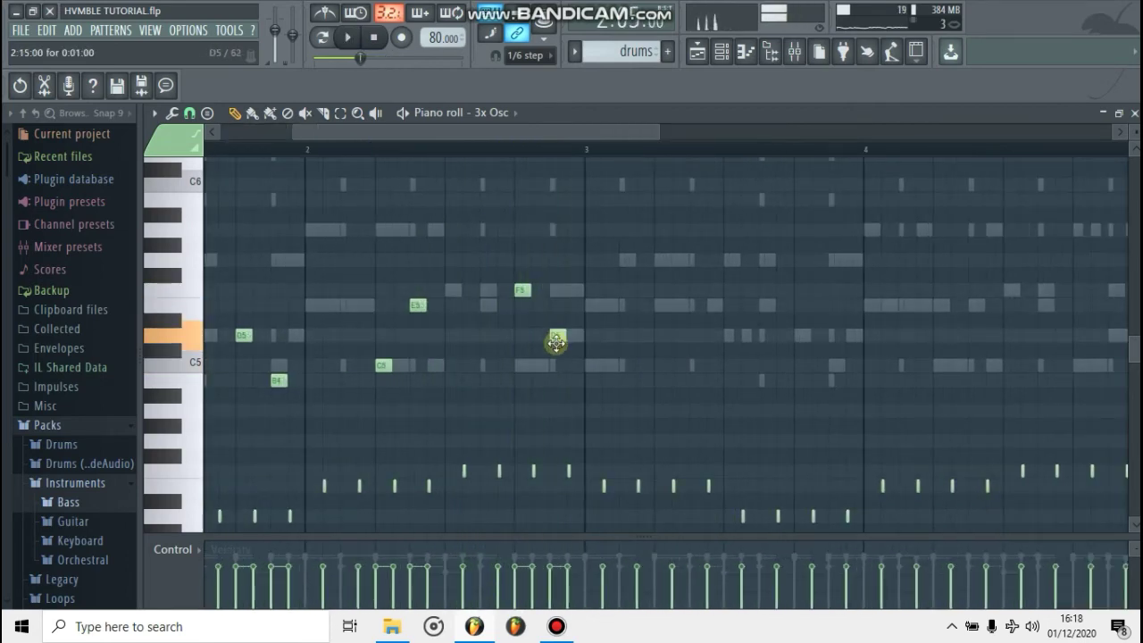
{"action": "key", "text": "space"}
{"action": "scroll", "coordinate": [536, 268], "scroll_direction": "down", "scroll_amount": 1}
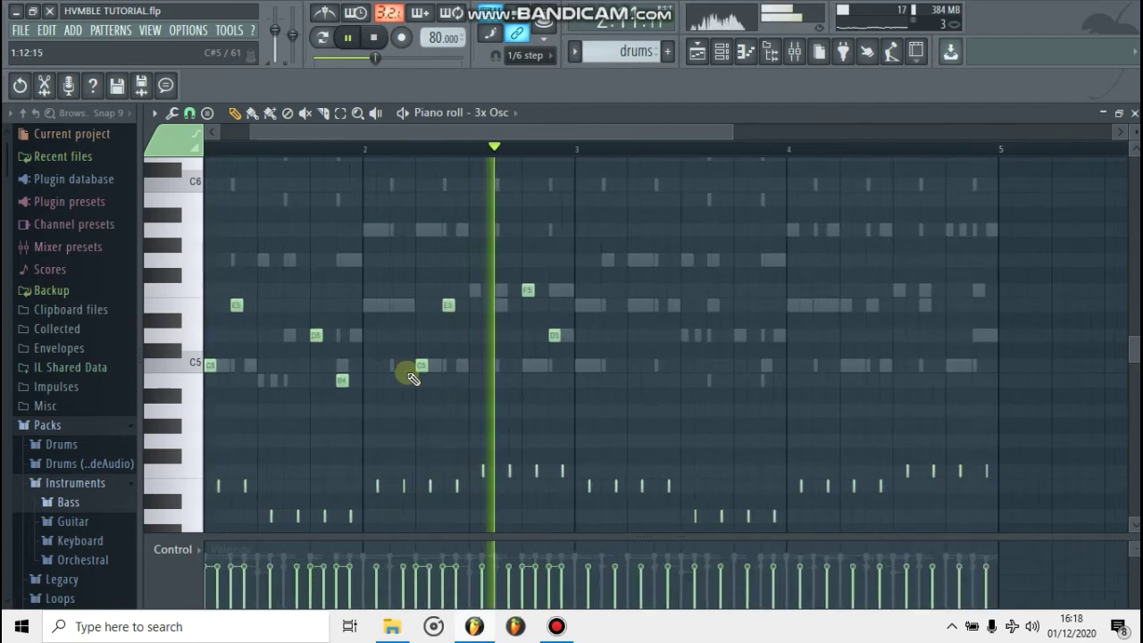
- Delete the melody's E5 notes at step 7 of bars 1 and 2 and the B4 note at step 15 of bar 1
{"action": "key", "text": "space"}
{"action": "scroll", "coordinate": [312, 317], "scroll_direction": "up", "scroll_amount": 2}
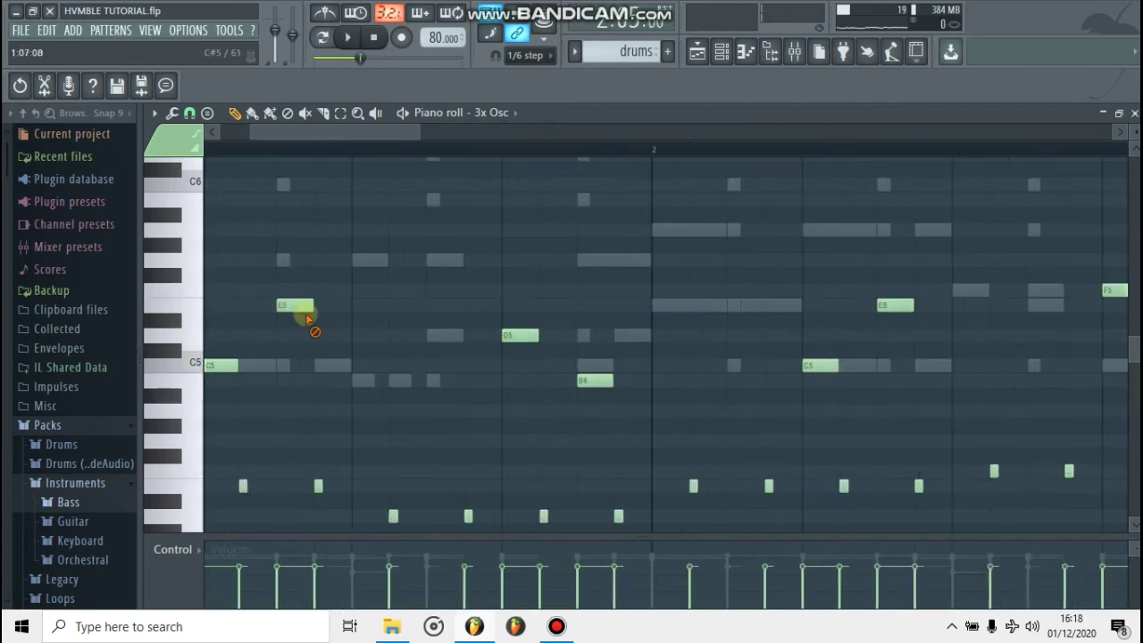
{"action": "right_click", "coordinate": [295, 304]}
{"action": "scroll", "coordinate": [580, 382], "scroll_direction": "down", "scroll_amount": 2}
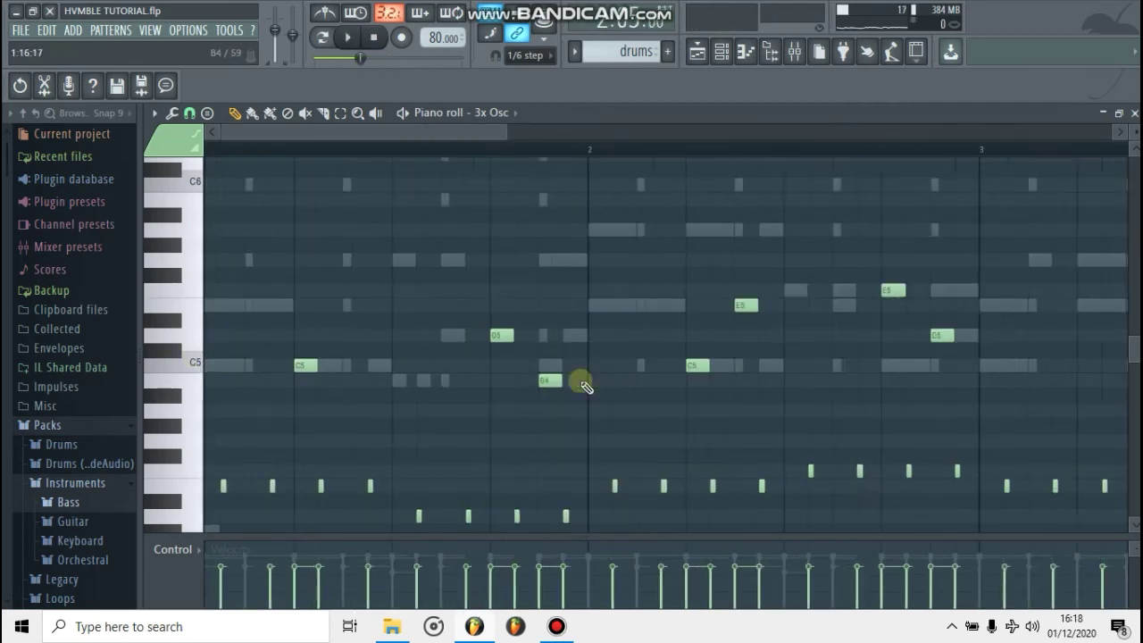
{"action": "right_click", "coordinate": [530, 382]}
{"action": "key", "text": "space"}
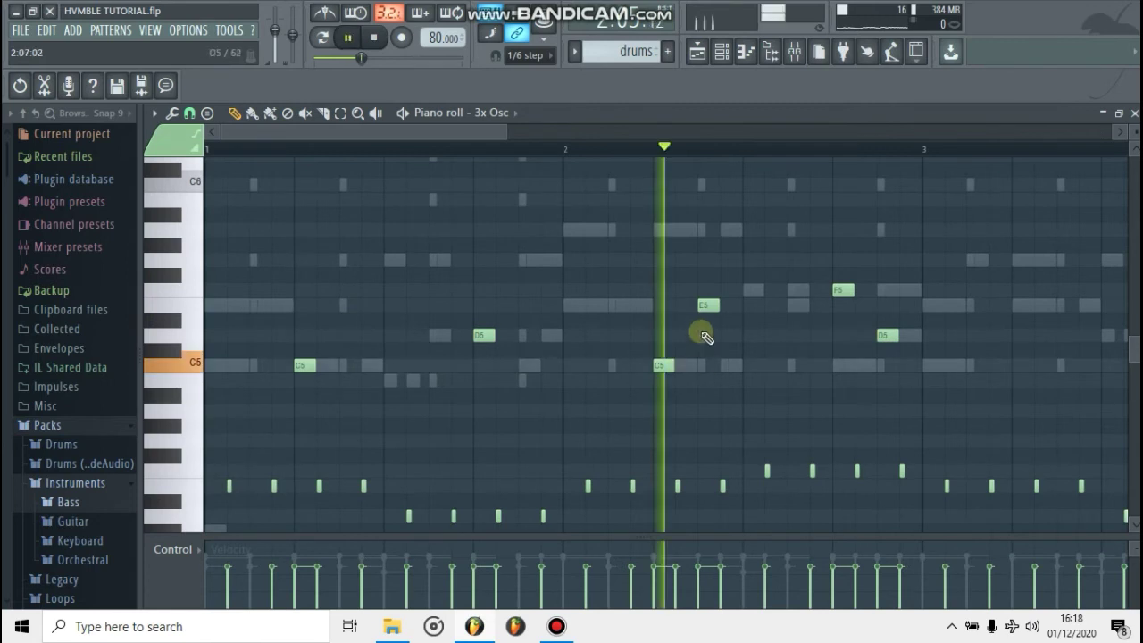
{"action": "key", "text": "space"}
{"action": "right_click", "coordinate": [708, 305]}
- Audition bar 2 and replace the D5 melody note at step 15 with F5
{"action": "key", "text": "space"}
{"action": "scroll", "coordinate": [679, 346], "scroll_direction": "down", "scroll_amount": 1}
{"action": "scroll", "coordinate": [814, 336], "scroll_direction": "up", "scroll_amount": 1}
{"action": "right_click", "coordinate": [814, 336]}
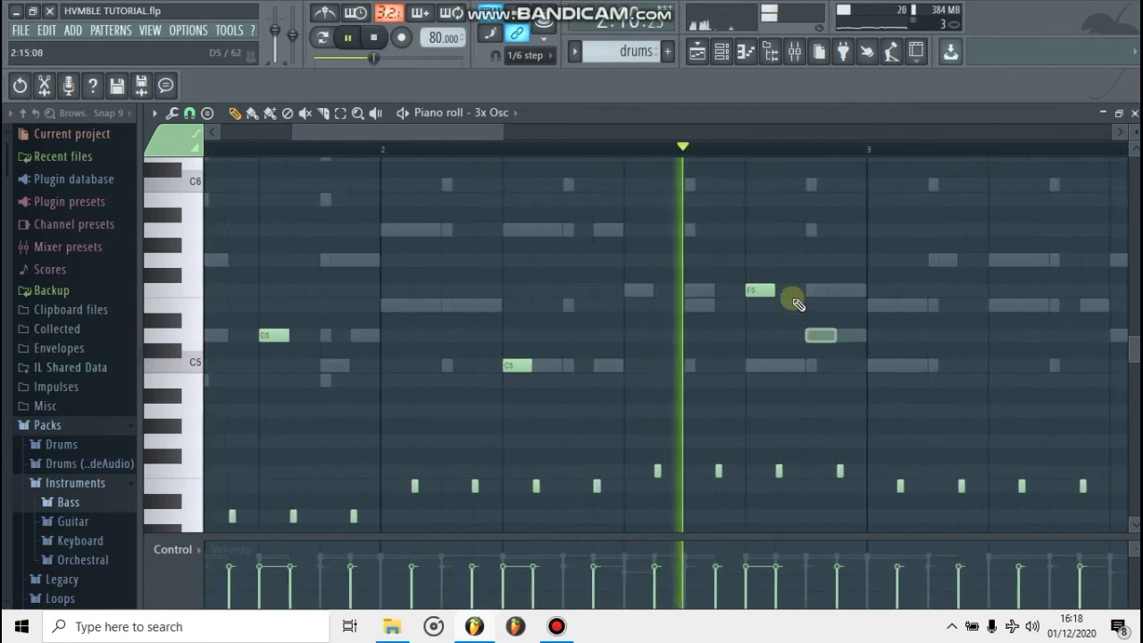
{"action": "key", "text": "space"}
- Duplicate the 3x Osc melody notes of bars 1 and 2 into bars 3 and 4
{"action": "scroll", "coordinate": [229, 268], "scroll_direction": "down", "scroll_amount": 3}
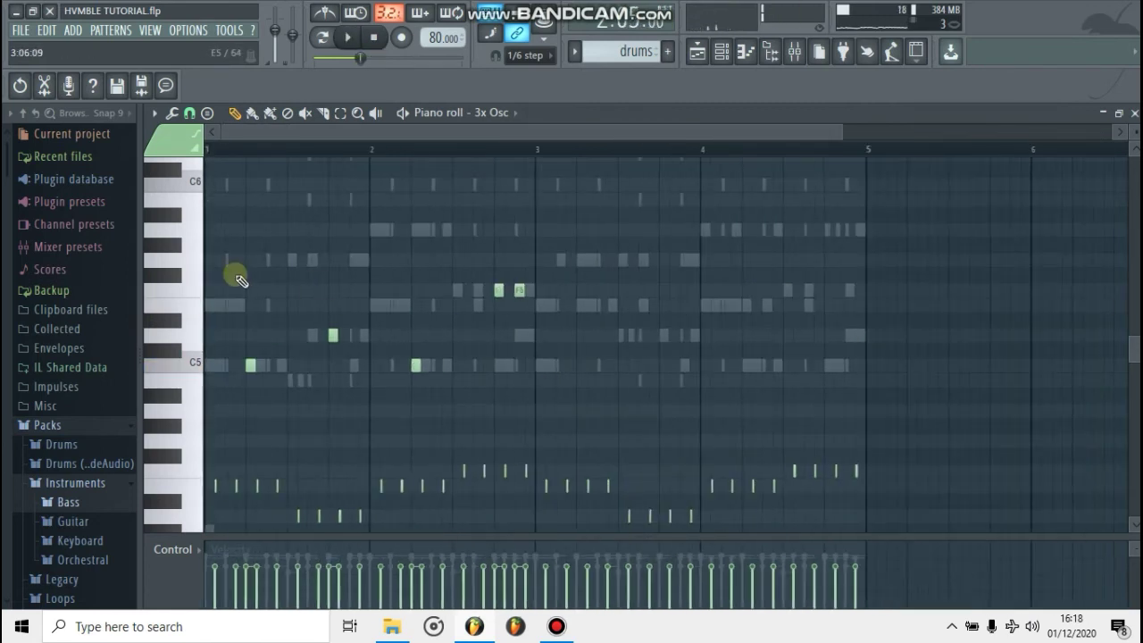
{"action": "left_click_drag", "start_coordinate": [646, 469], "coordinate": [607, 370]}
{"action": "left_click_drag", "start_coordinate": [190, 373], "coordinate": [195, 395]}
{"action": "key", "text": "shift+Right"}
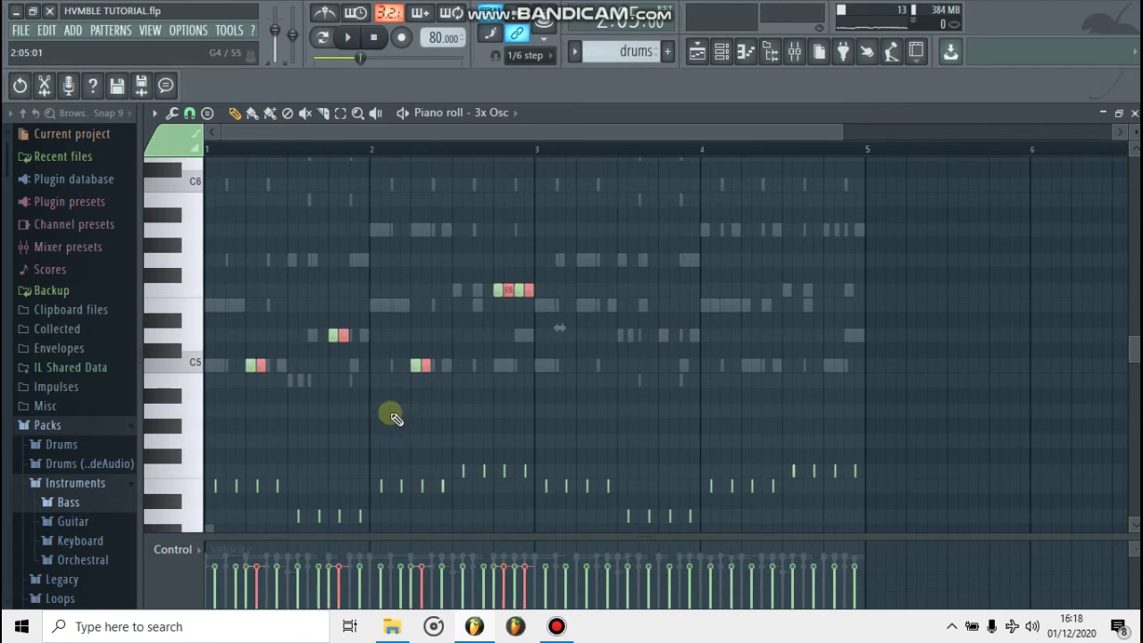
{"action": "left_click_drag", "start_coordinate": [698, 337], "coordinate": [578, 374]}
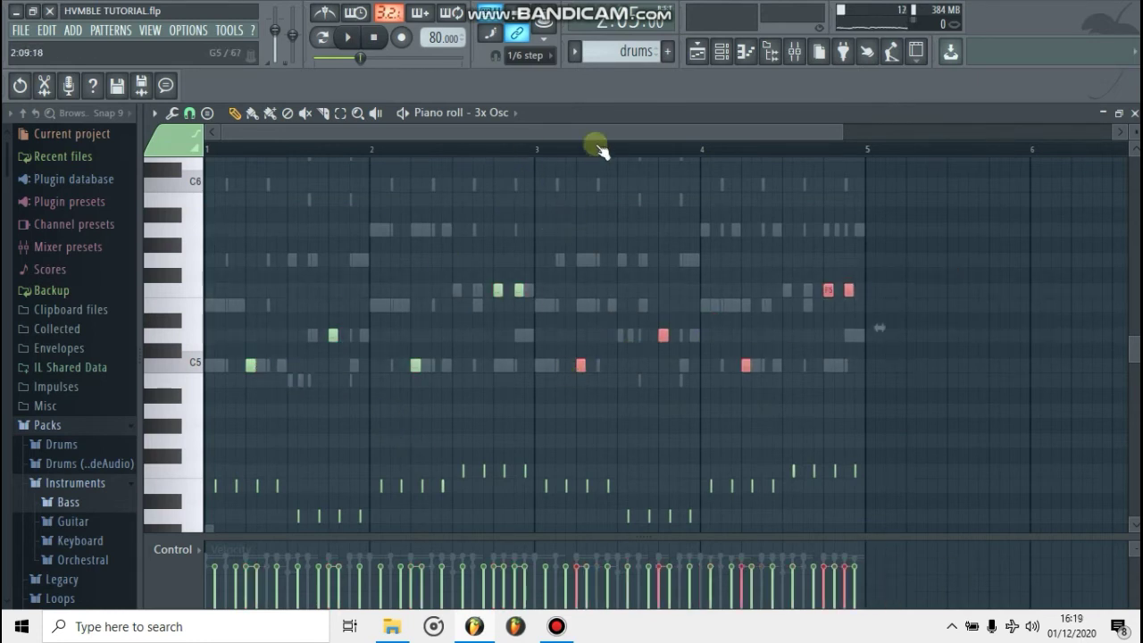
- Play the pattern from bar 2 into bar 4 to check the copied melody against the 3x Osc chords
{"action": "key", "text": "space"}
{"action": "scroll", "coordinate": [434, 426], "scroll_direction": "up", "scroll_amount": 2}
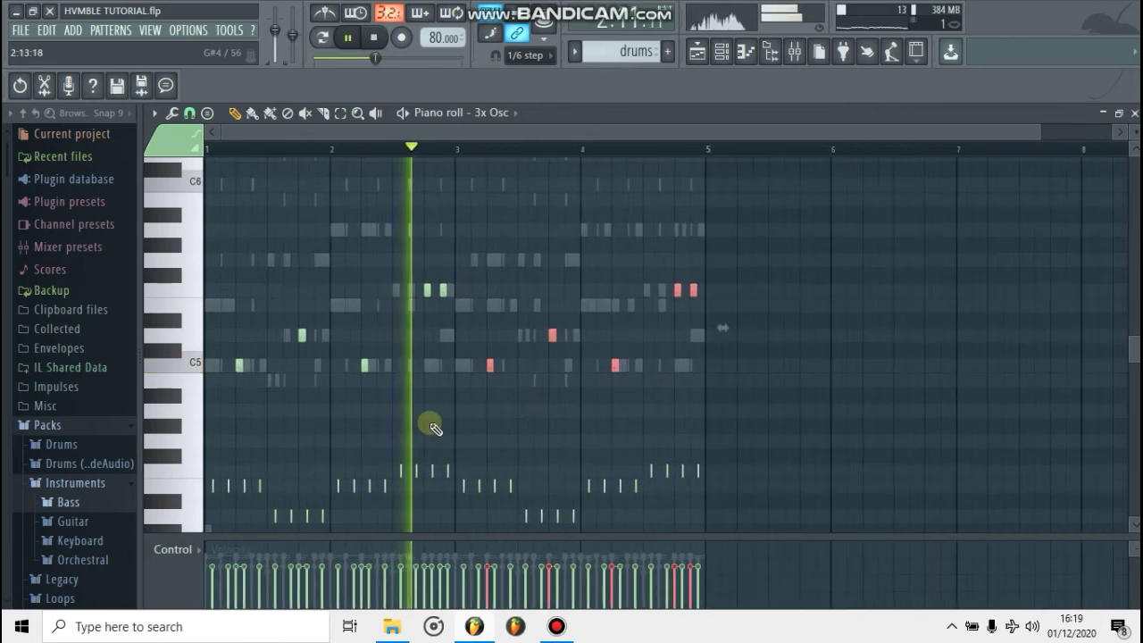
{"action": "scroll", "coordinate": [482, 394], "scroll_direction": "down", "scroll_amount": 2}
{"action": "scroll", "coordinate": [482, 394], "scroll_direction": "down", "scroll_amount": 3}
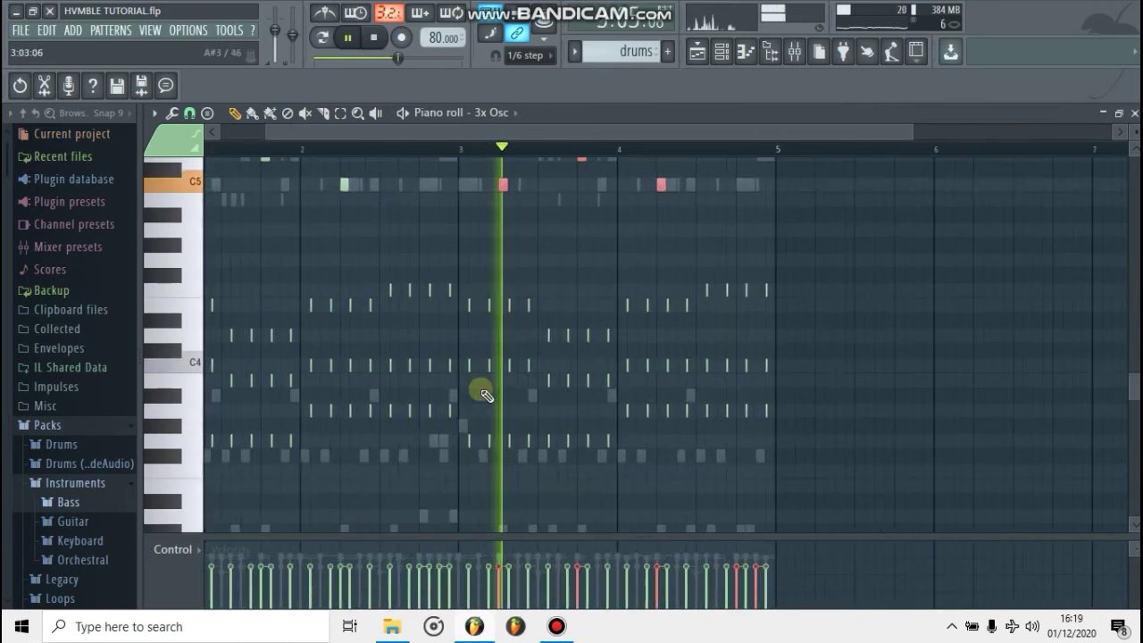
{"action": "scroll", "coordinate": [602, 204], "scroll_direction": "down", "scroll_amount": 2}
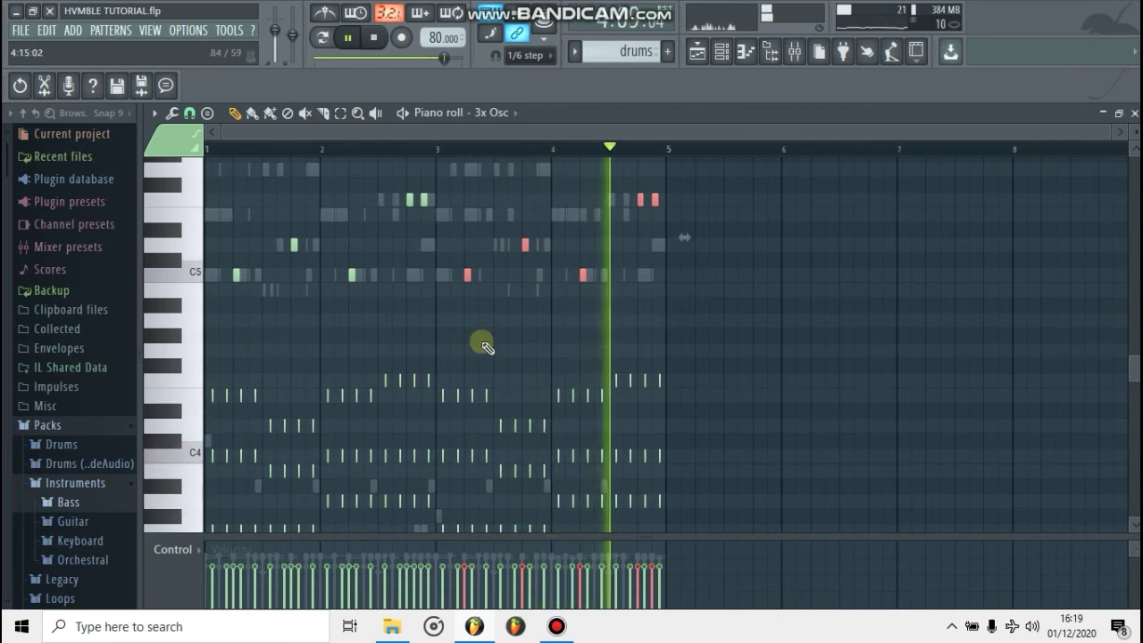
{"action": "key", "text": "space"}
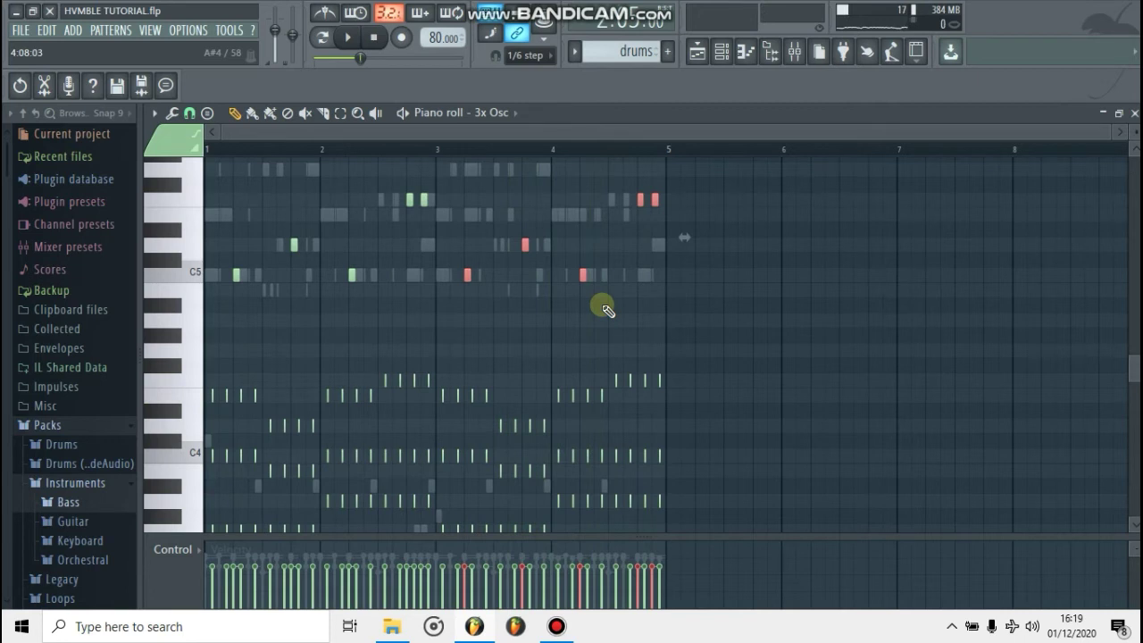
- Unmute the drums channel and play the pattern from the beginning
{"action": "left_click", "coordinate": [722, 51]}
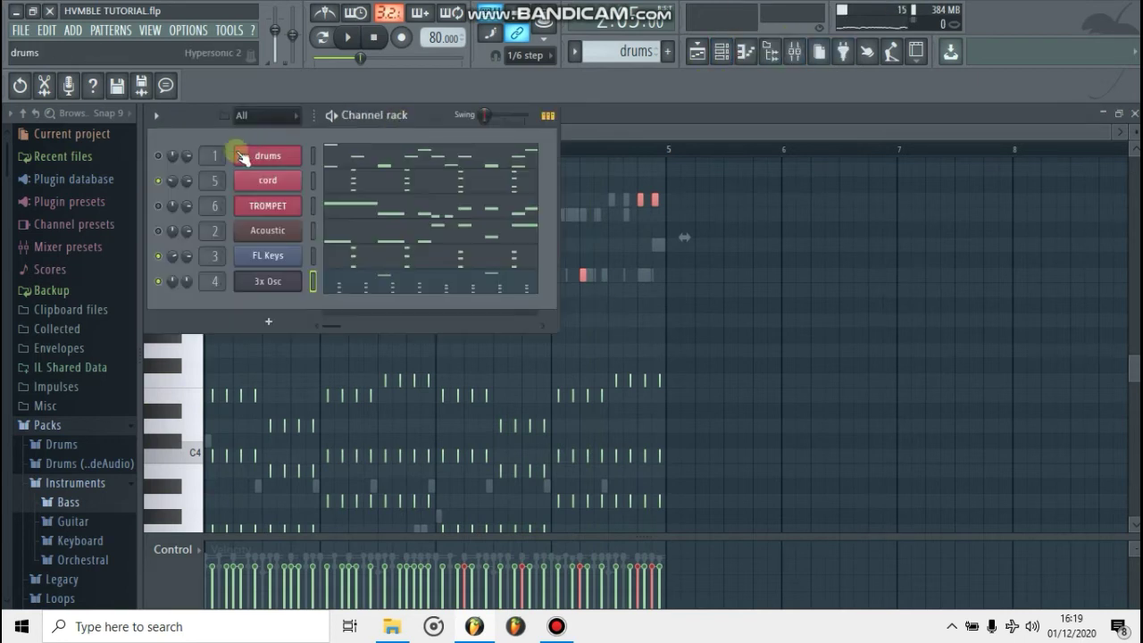
{"action": "key", "text": "space"}
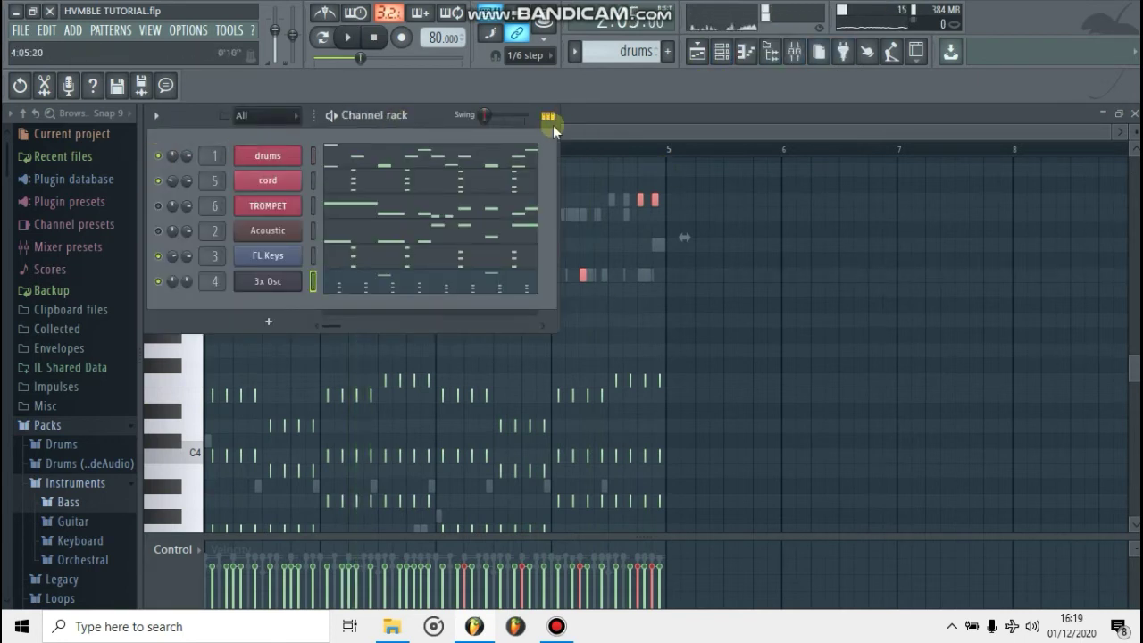
{"action": "left_click", "coordinate": [377, 38]}
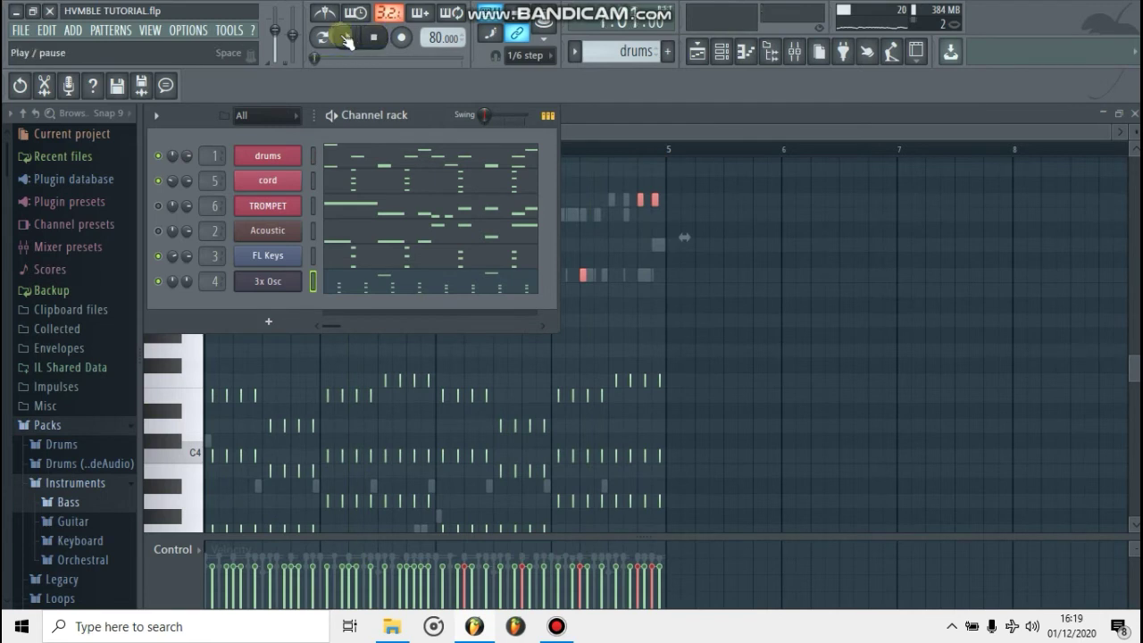
{"action": "left_click", "coordinate": [345, 39]}
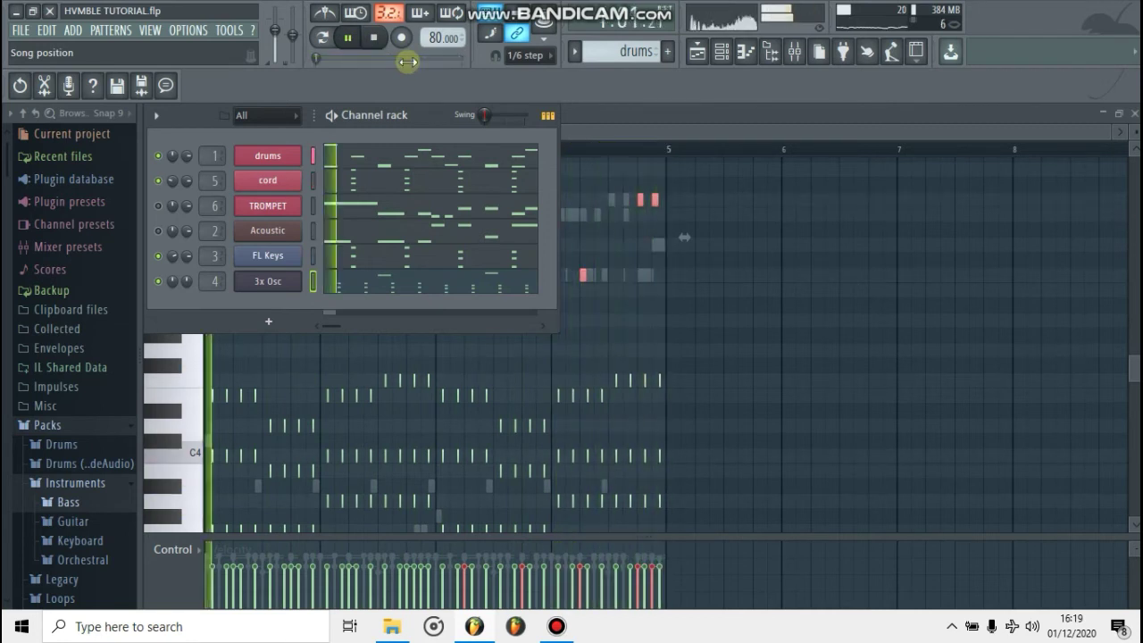
{"action": "key", "text": "space"}
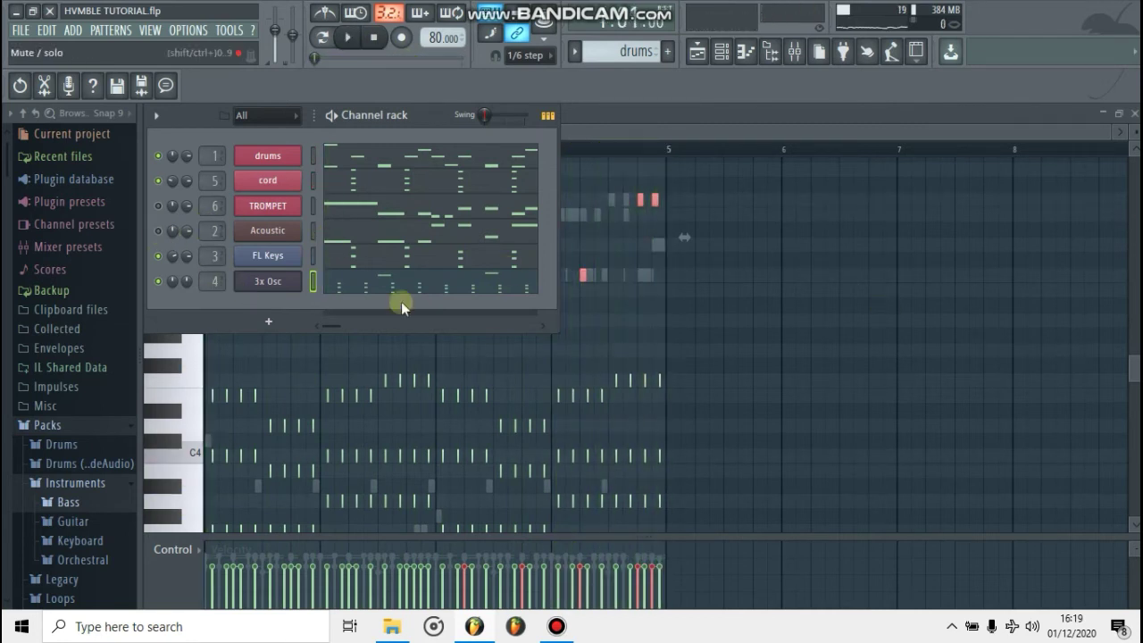
- Unmute the Acoustic and TROMPET channels in turn while playing the full four-bar pattern
{"action": "key", "text": "space"}
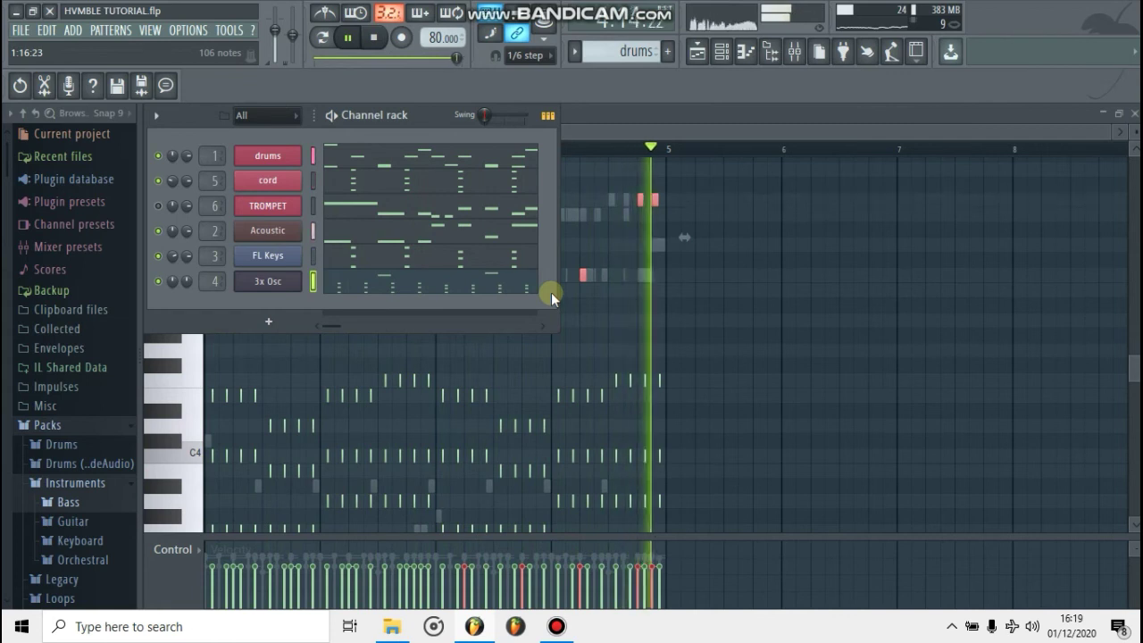
{"action": "key", "text": "space"}
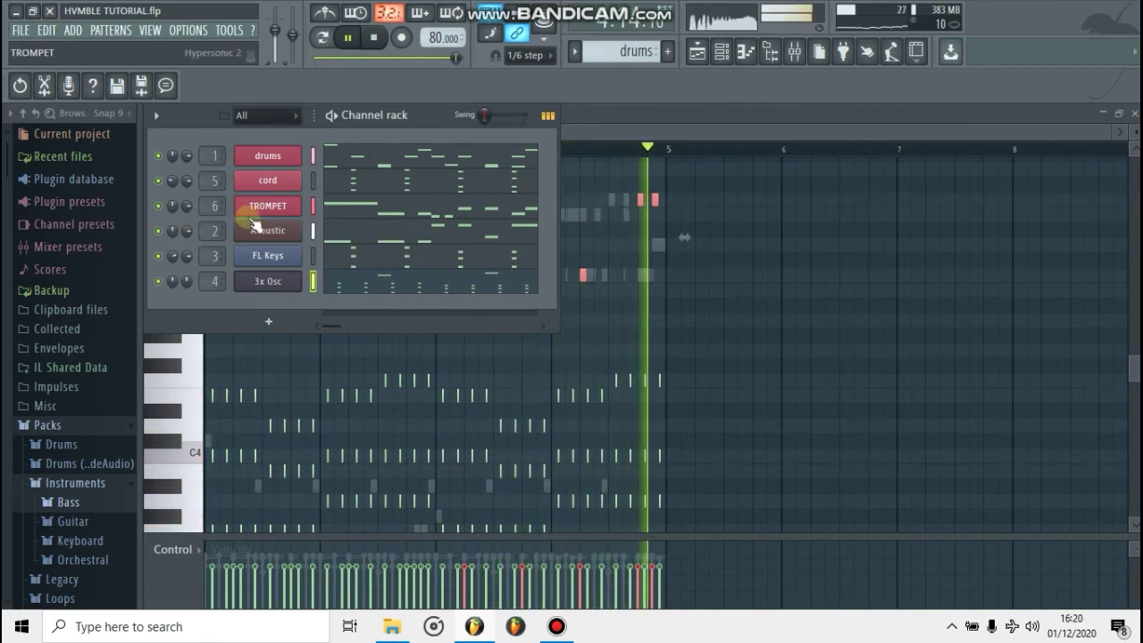
{"action": "key", "text": "space"}
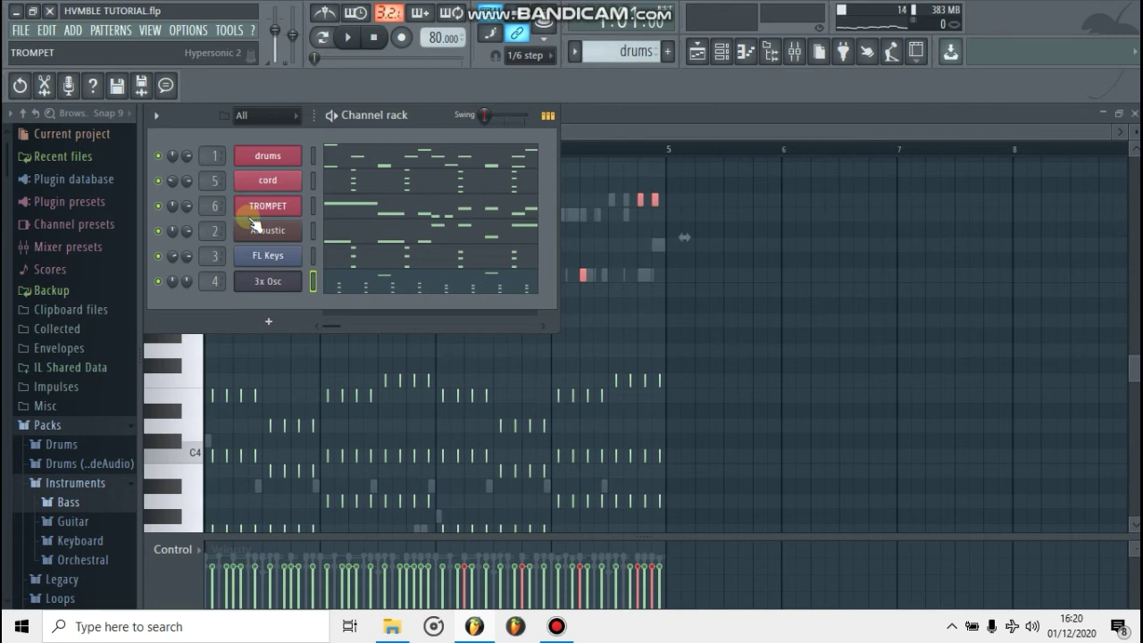
{"action": "left_click", "coordinate": [557, 628]}
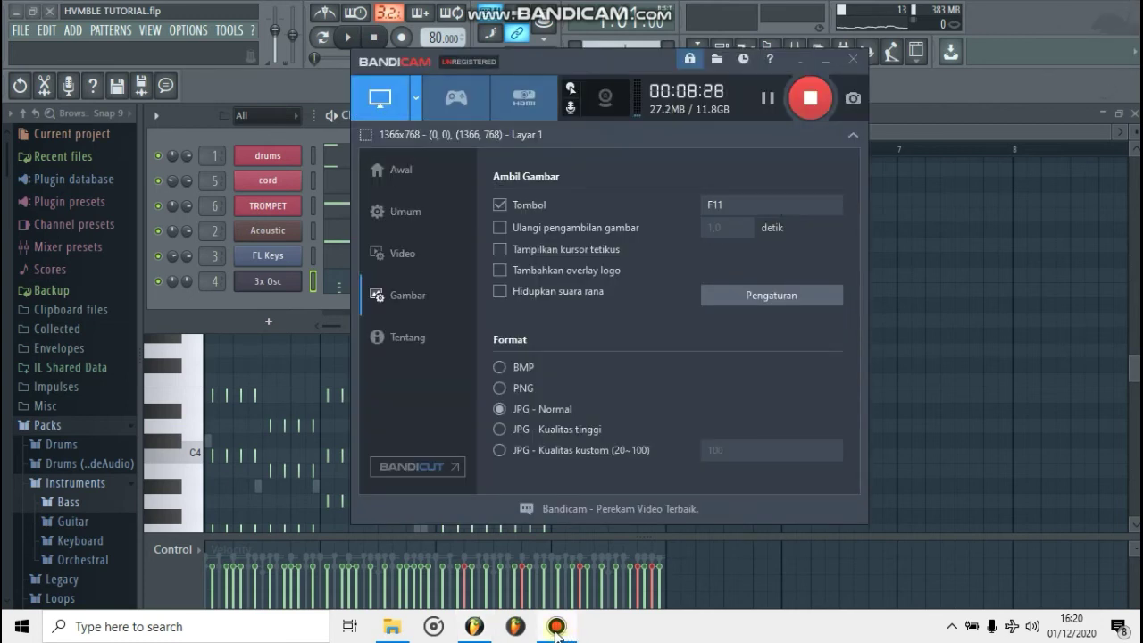
{"action": "left_click", "coordinate": [556, 627]}
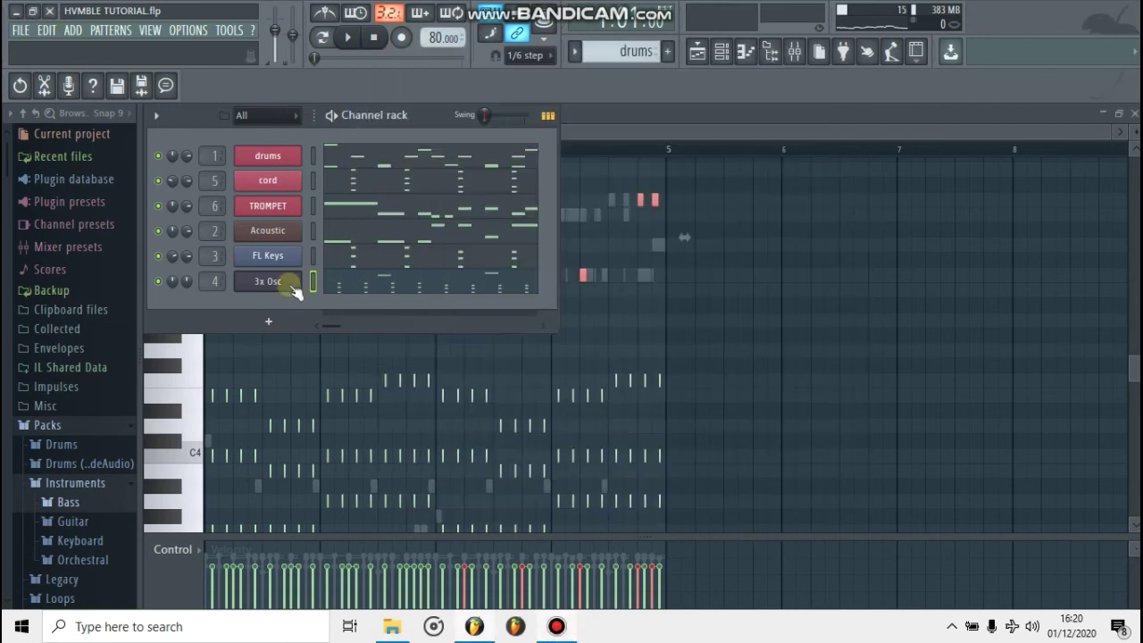
- Route the TROMPET channel to mixer track 7 and check the TROMPET tracks in the mixer
{"action": "left_click", "coordinate": [275, 205]}
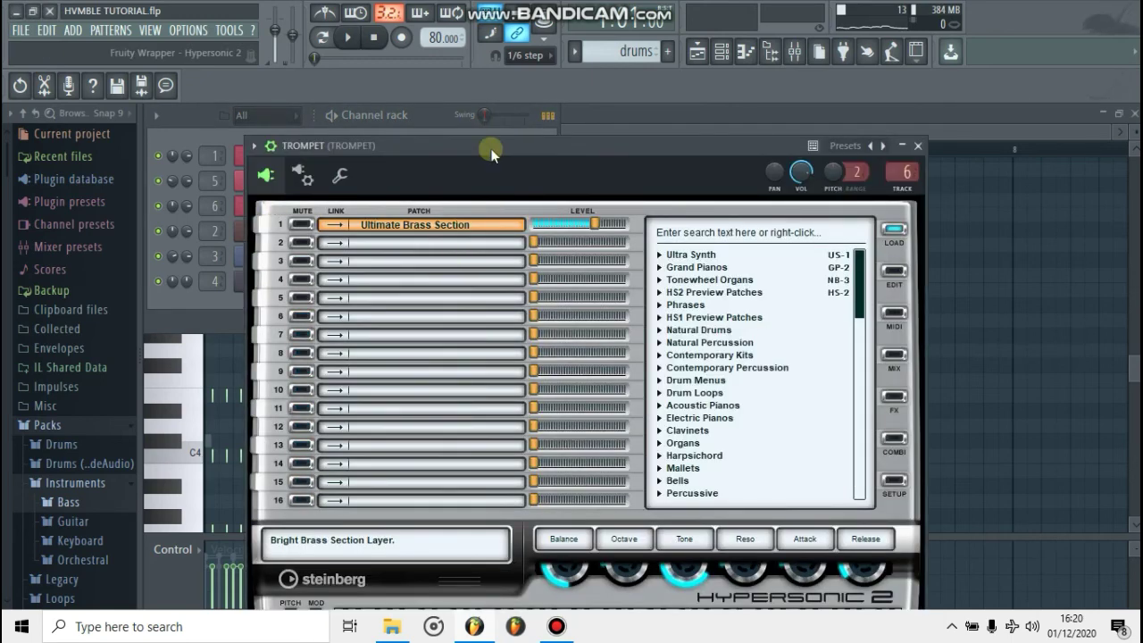
{"action": "key", "text": "F9"}
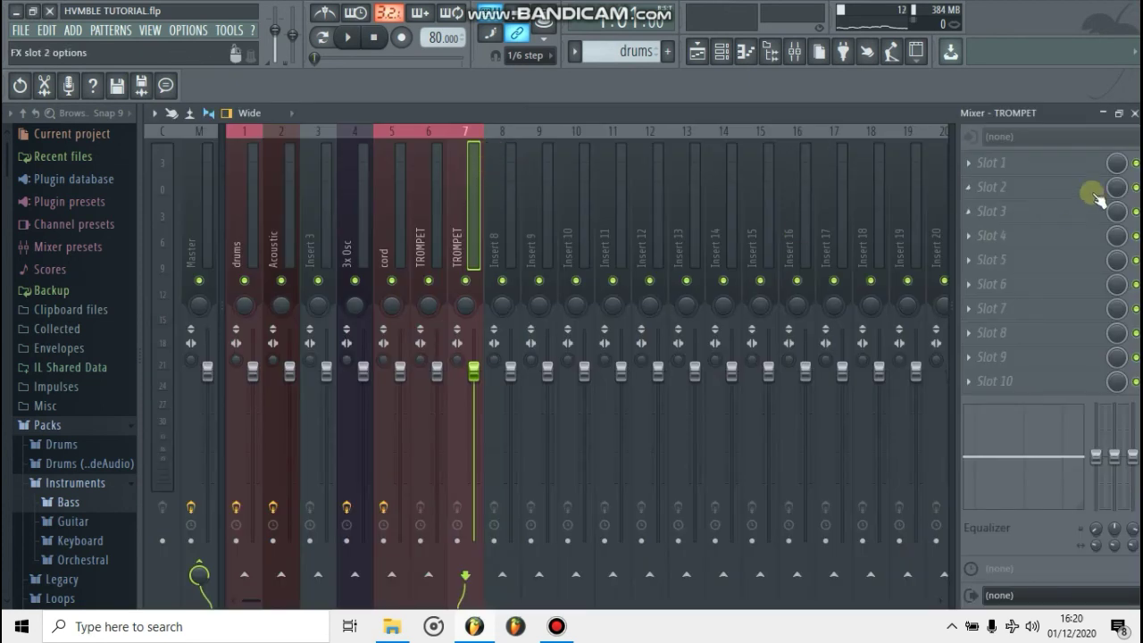
{"action": "left_click", "coordinate": [430, 227]}
{"action": "left_click", "coordinate": [463, 212]}
{"action": "left_click", "coordinate": [435, 214]}
{"action": "right_click", "coordinate": [435, 214]}
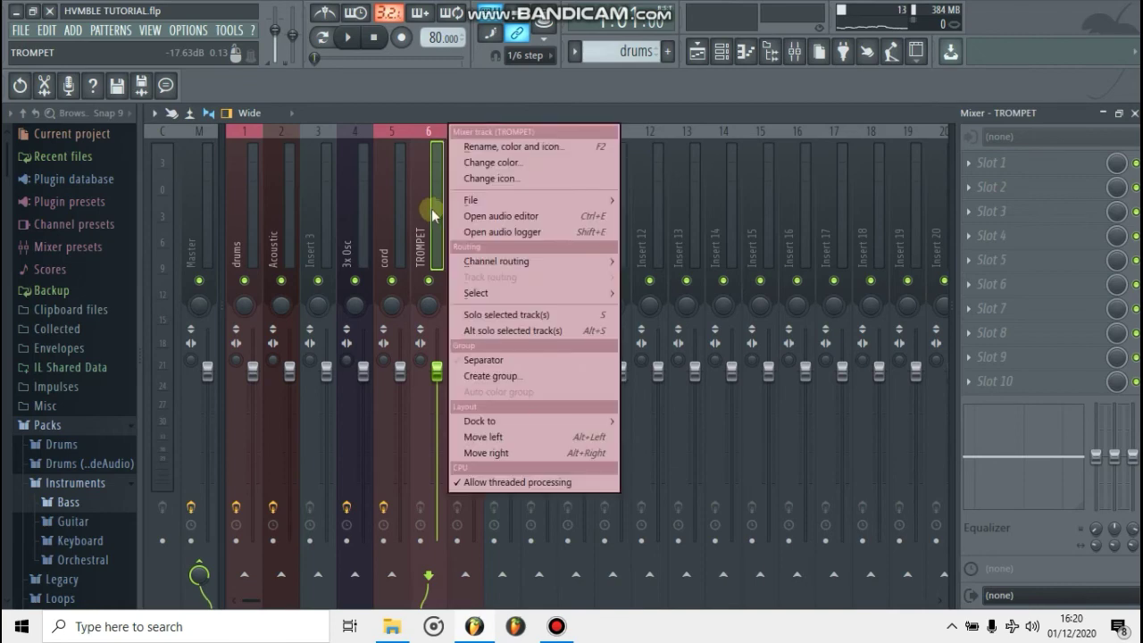
{"action": "left_click", "coordinate": [432, 209]}
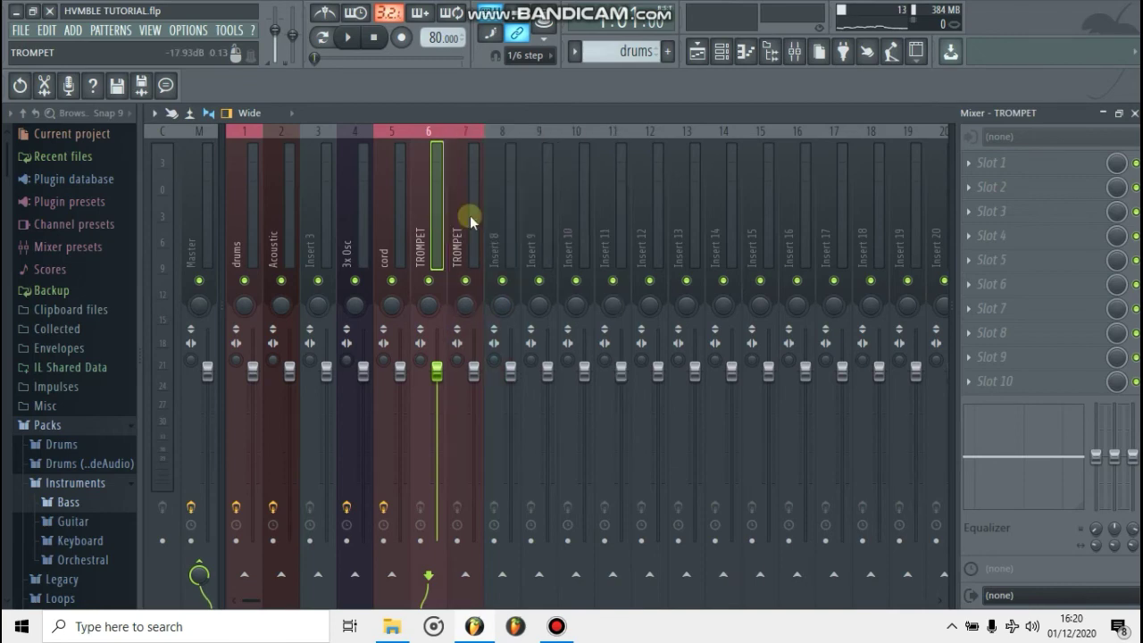
- Add Fruity Reeverb to slot 1 of mixer track 7 with 2.7 kHz high damping and 13% reverb, and play the pattern
{"action": "left_click", "coordinate": [470, 216]}
{"action": "left_click", "coordinate": [1046, 167]}
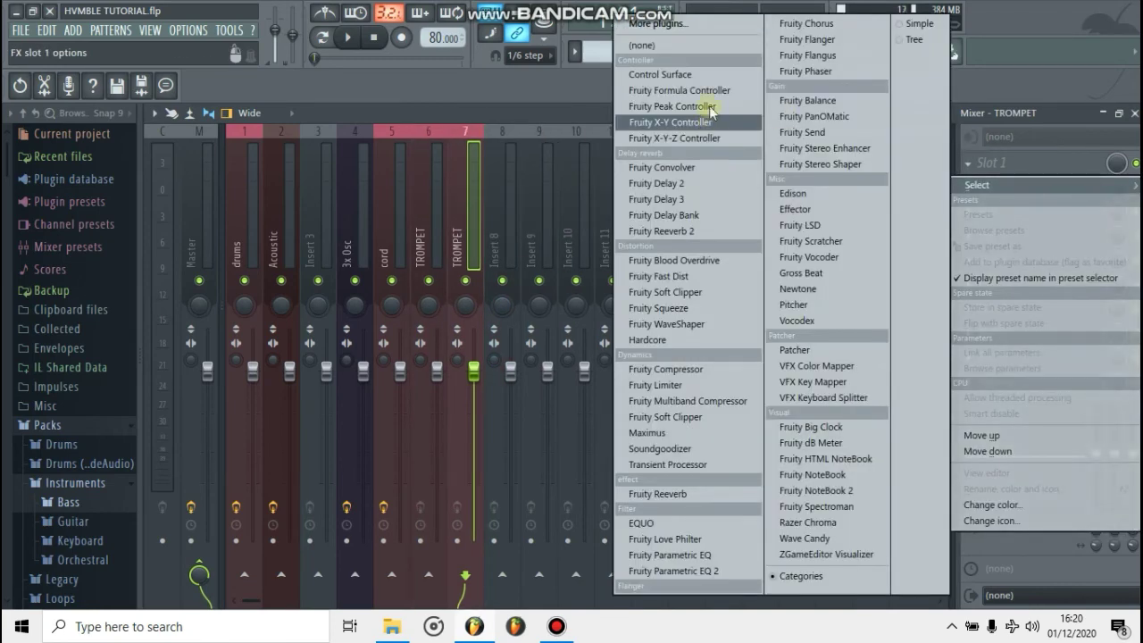
{"action": "left_click", "coordinate": [706, 494]}
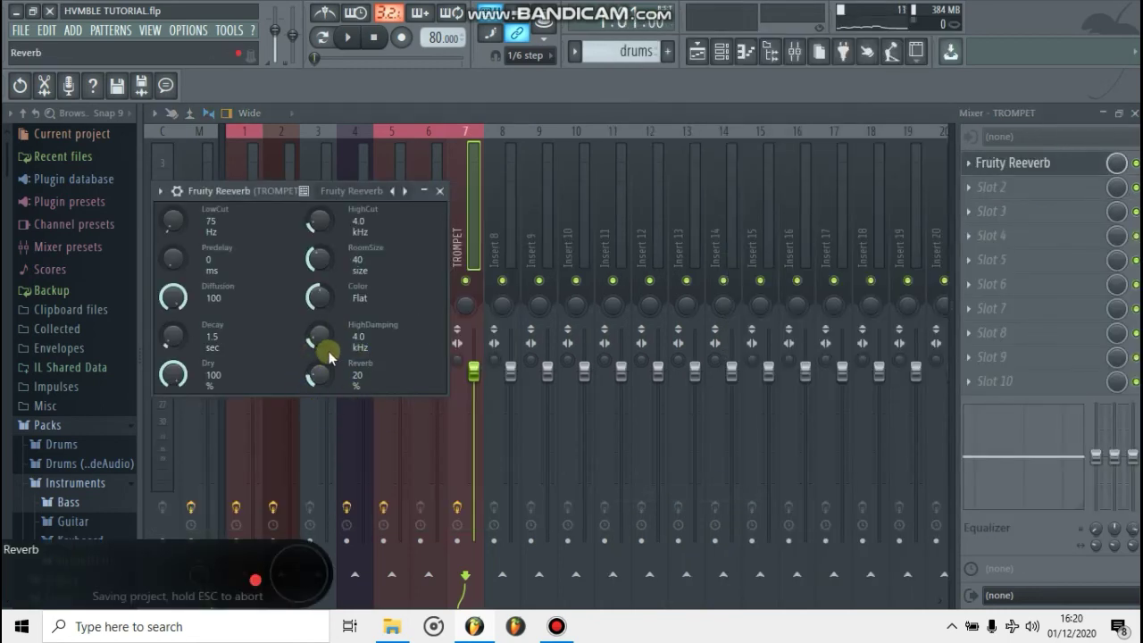
{"action": "left_click_drag", "start_coordinate": [325, 337], "coordinate": [321, 370]}
{"action": "key", "text": "space"}
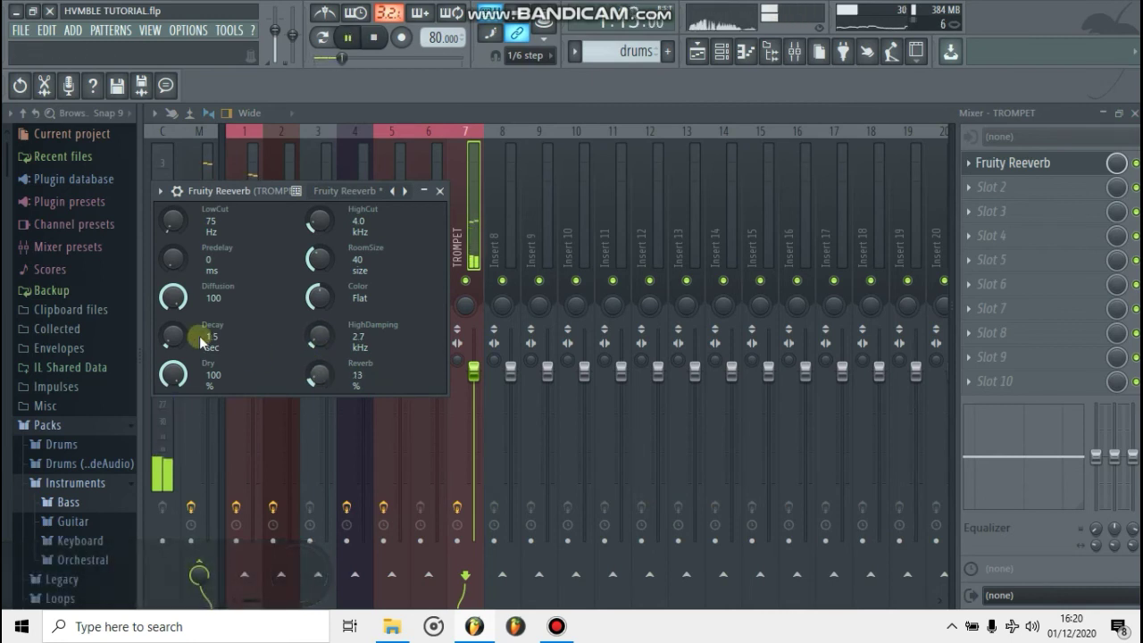
- Stop playback and examine the TROMPET melody notes in the piano roll
{"action": "left_click", "coordinate": [722, 54]}
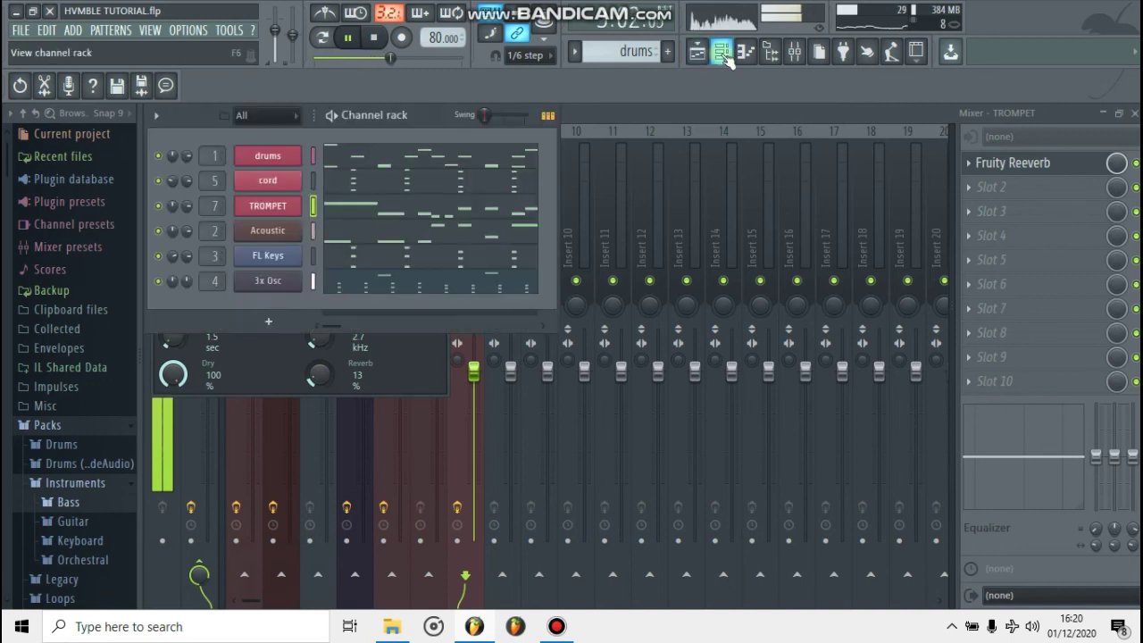
{"action": "left_click", "coordinate": [724, 52]}
{"action": "left_click", "coordinate": [723, 53]}
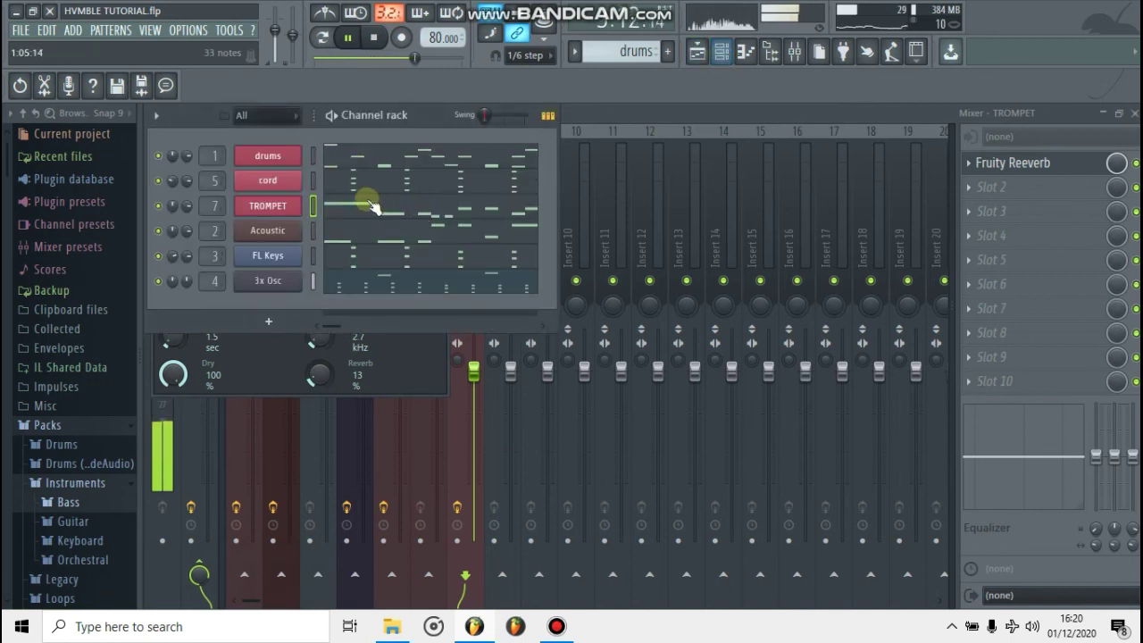
{"action": "left_click", "coordinate": [390, 221]}
{"action": "key", "text": "space"}
{"action": "scroll", "coordinate": [406, 320], "scroll_direction": "up", "scroll_amount": 5}
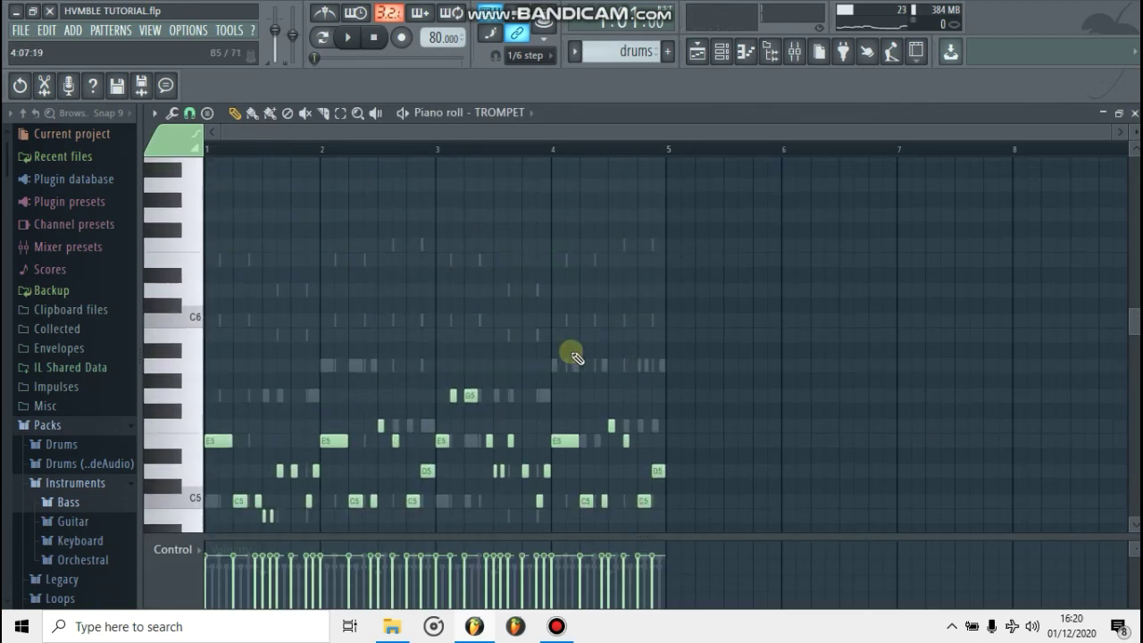
{"action": "scroll", "coordinate": [379, 350], "scroll_direction": "down", "scroll_amount": 4}
{"action": "scroll", "coordinate": [159, 334], "scroll_direction": "up", "scroll_amount": 7}
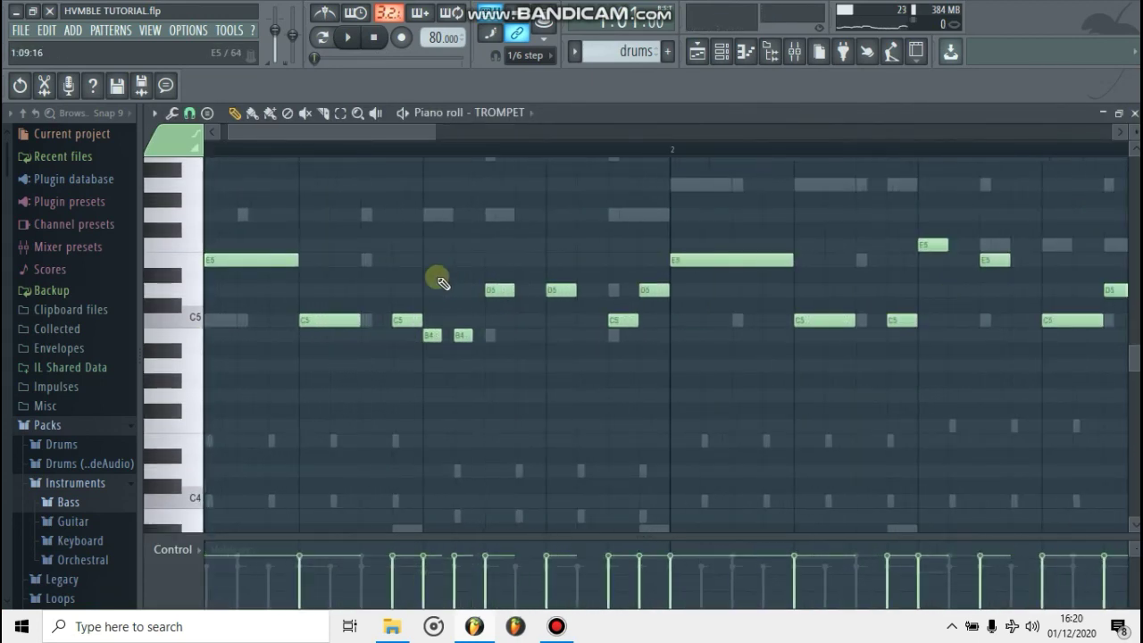
- Review the full four-bar TROMPET melody in the piano roll and the patterns of all channels in the channel rack
{"action": "scroll", "coordinate": [439, 279], "scroll_direction": "down", "scroll_amount": 4}
{"action": "scroll", "coordinate": [439, 279], "scroll_direction": "down", "scroll_amount": 3}
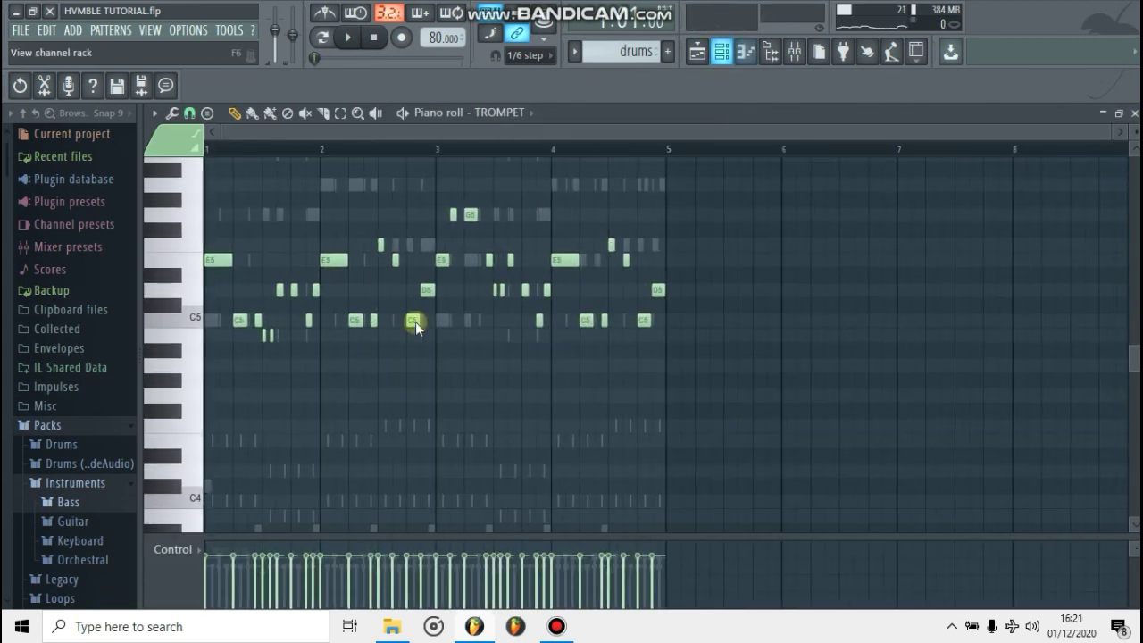
{"action": "left_click", "coordinate": [722, 52]}
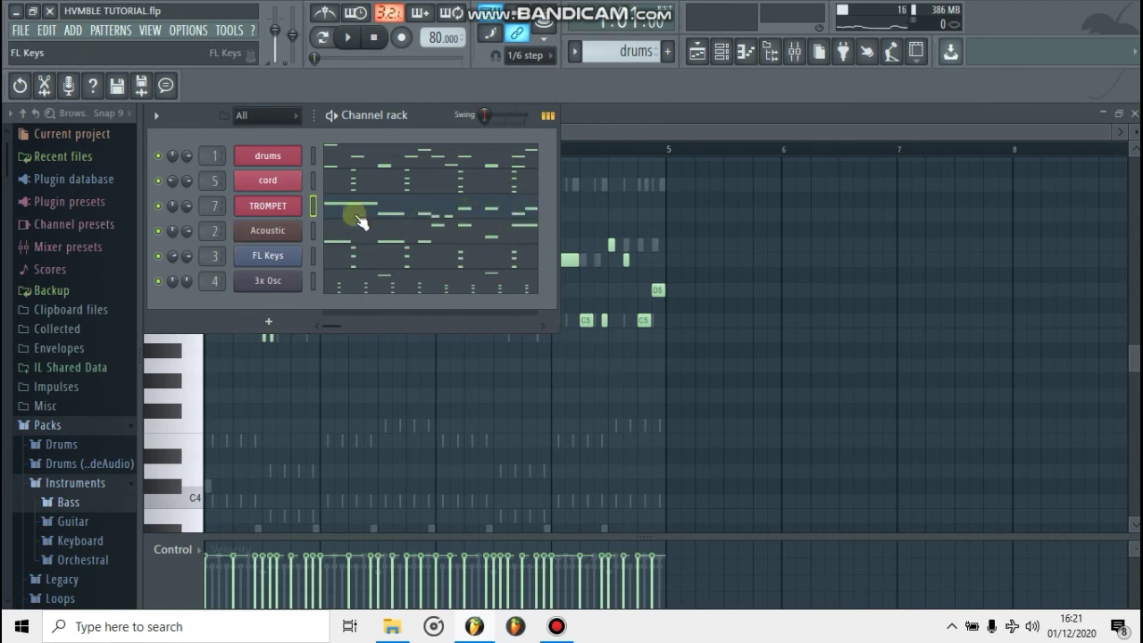
{"action": "left_click_drag", "start_coordinate": [432, 287], "coordinate": [118, 340]}
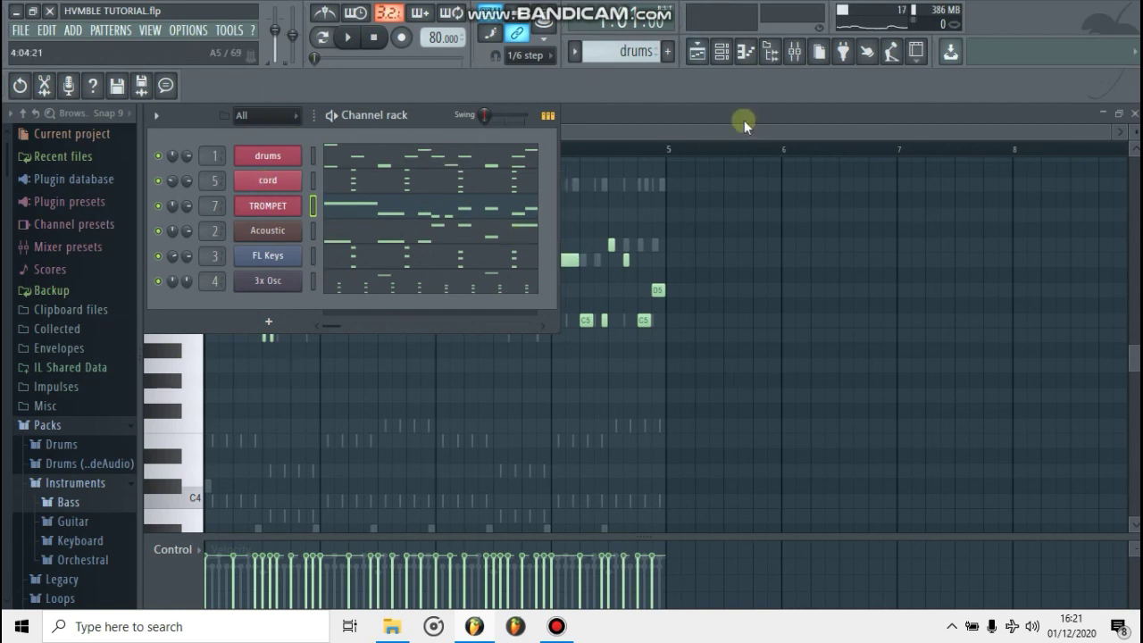
- Show the playlist, play the drums pattern clip on Track 1, and stop playback
{"action": "left_click", "coordinate": [700, 49]}
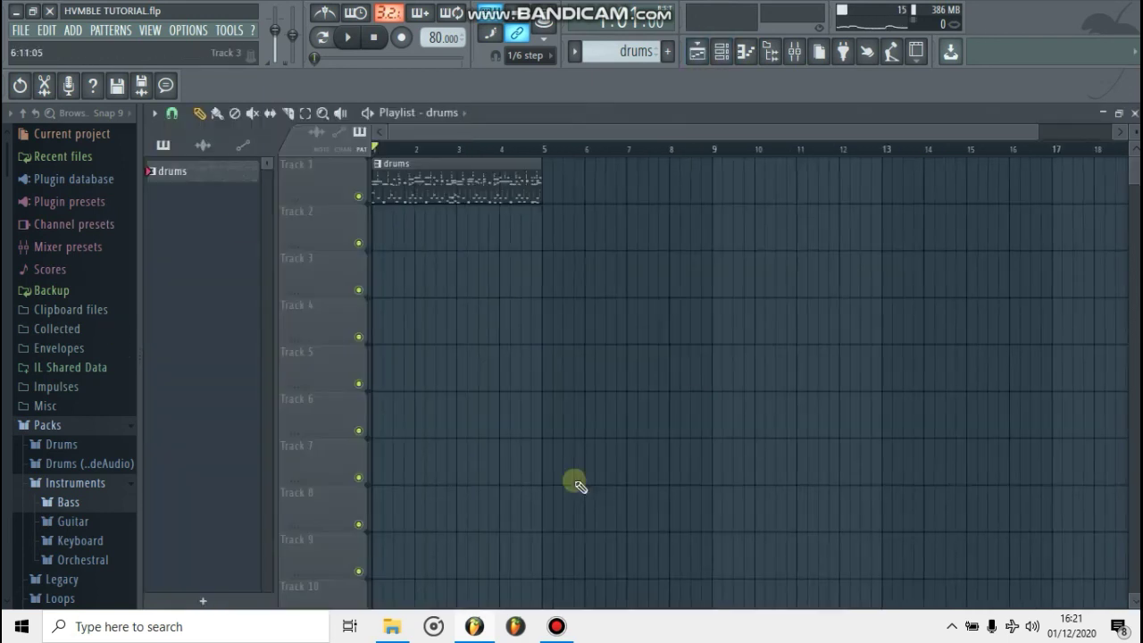
{"action": "key", "text": "space"}
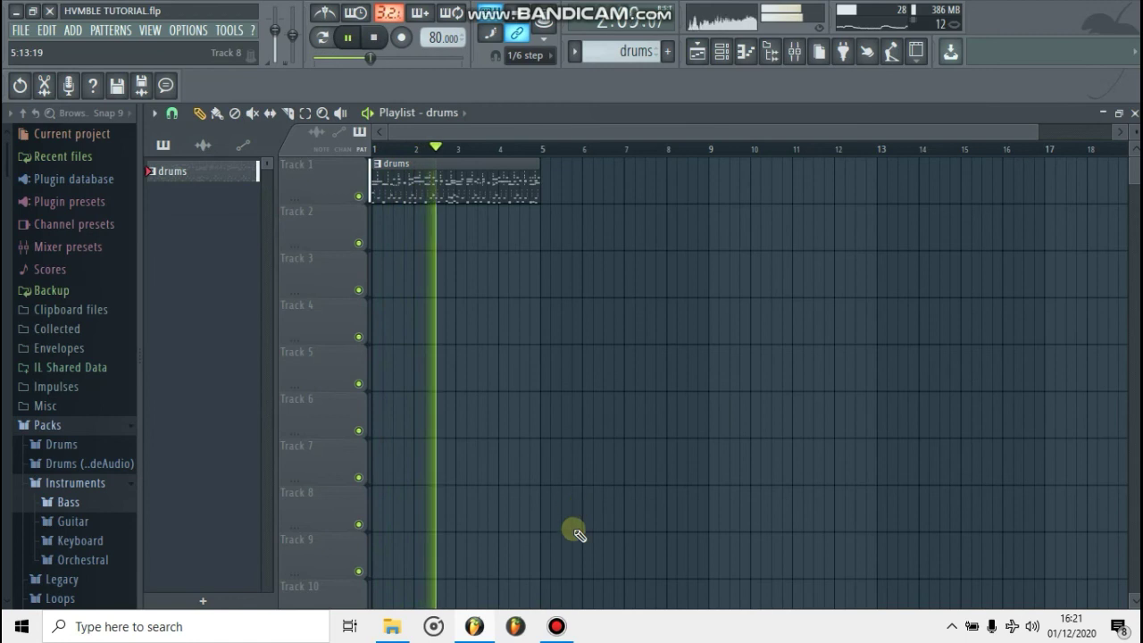
{"action": "left_click", "coordinate": [556, 628]}
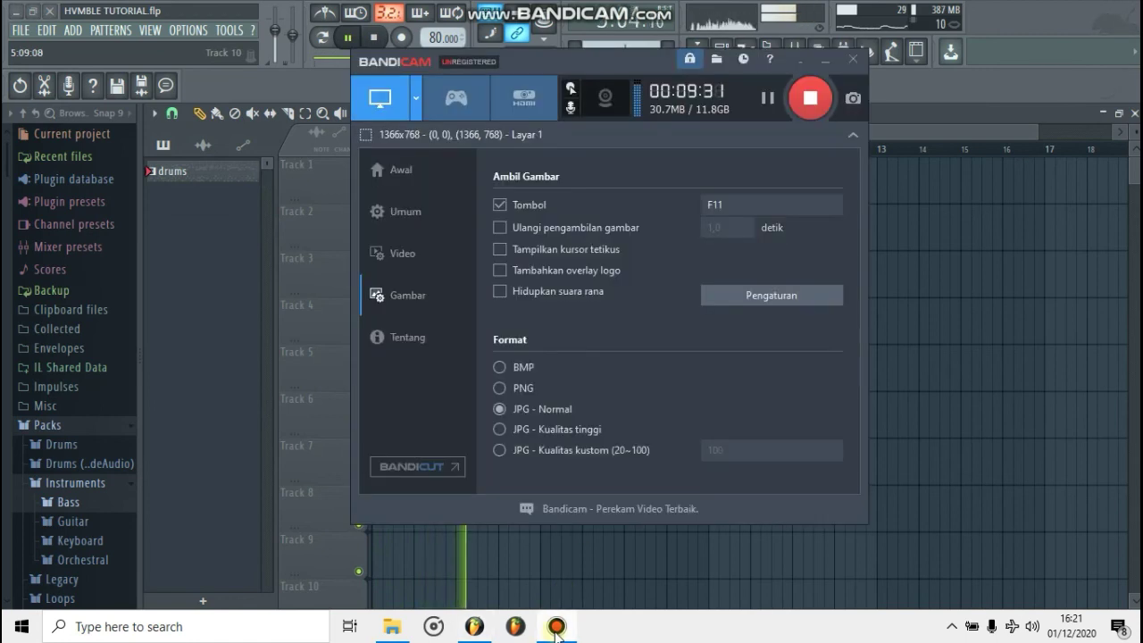
{"action": "left_click", "coordinate": [557, 628]}
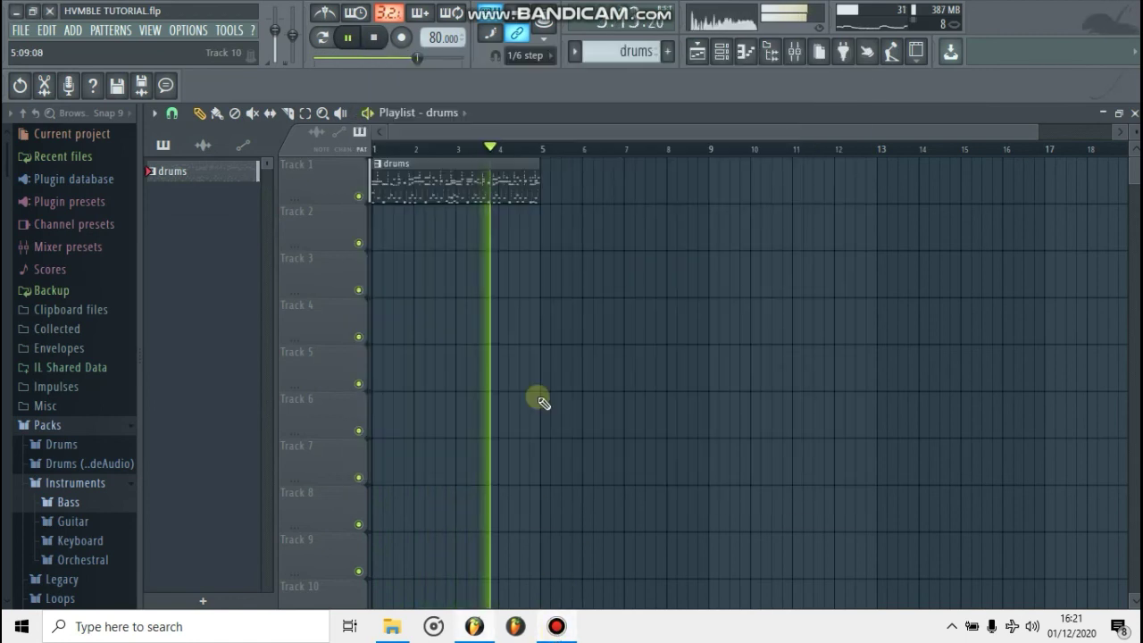
{"action": "scroll", "coordinate": [515, 397], "scroll_direction": "up", "scroll_amount": 2}
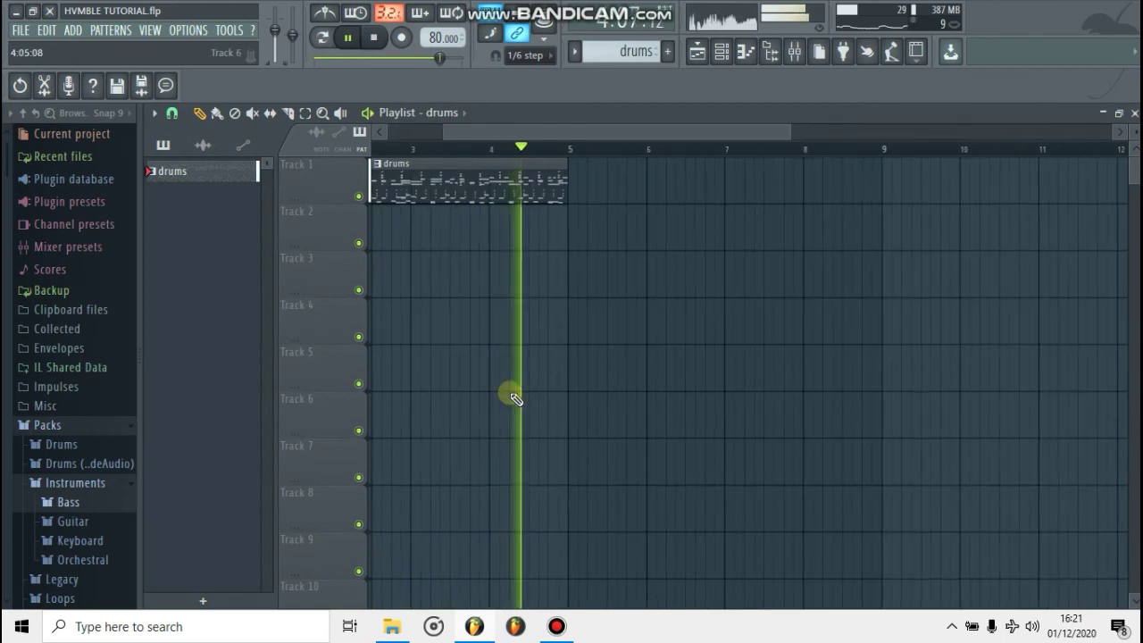
{"action": "scroll", "coordinate": [515, 398], "scroll_direction": "down", "scroll_amount": 2}
{"action": "key", "text": "space"}
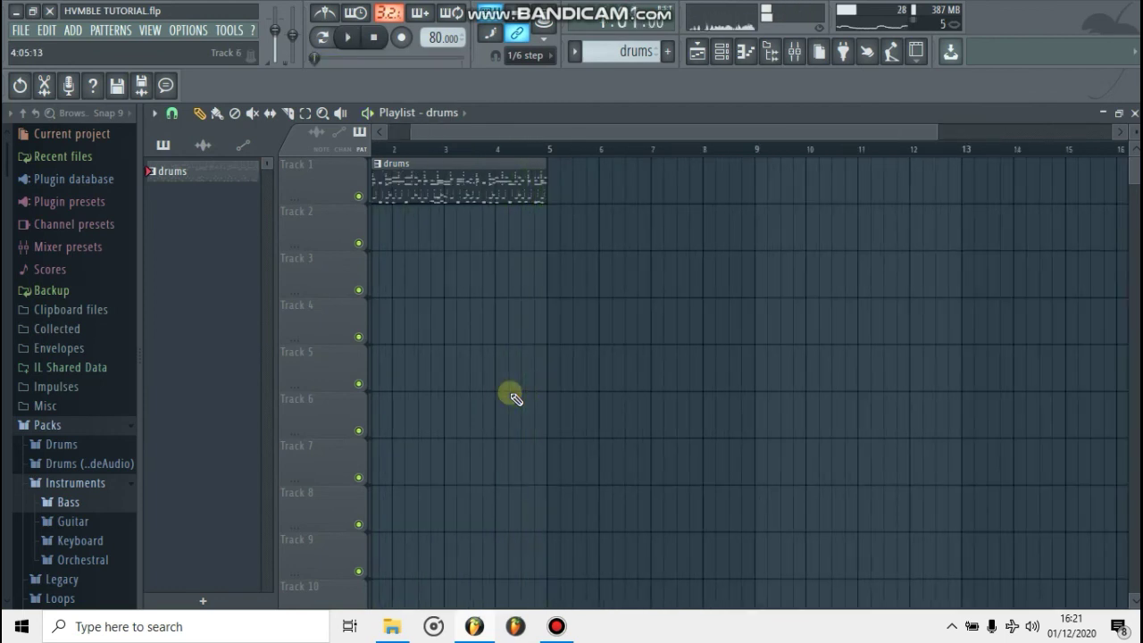